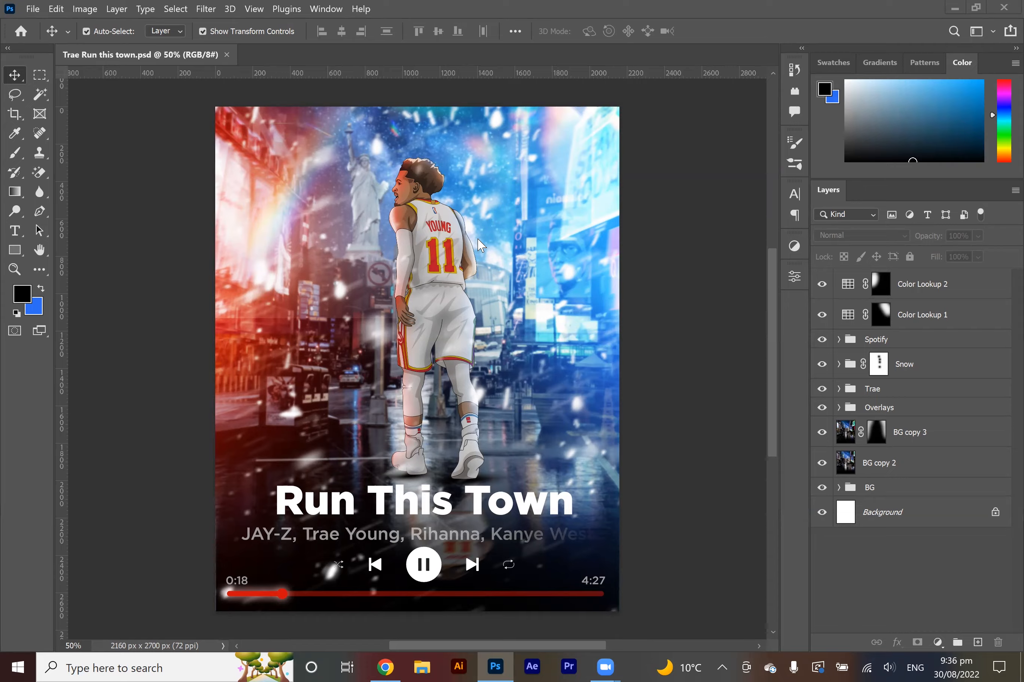
Switch to Chrome and look through the posts on the first open Instagram designer profile.
key("alt+Tab")
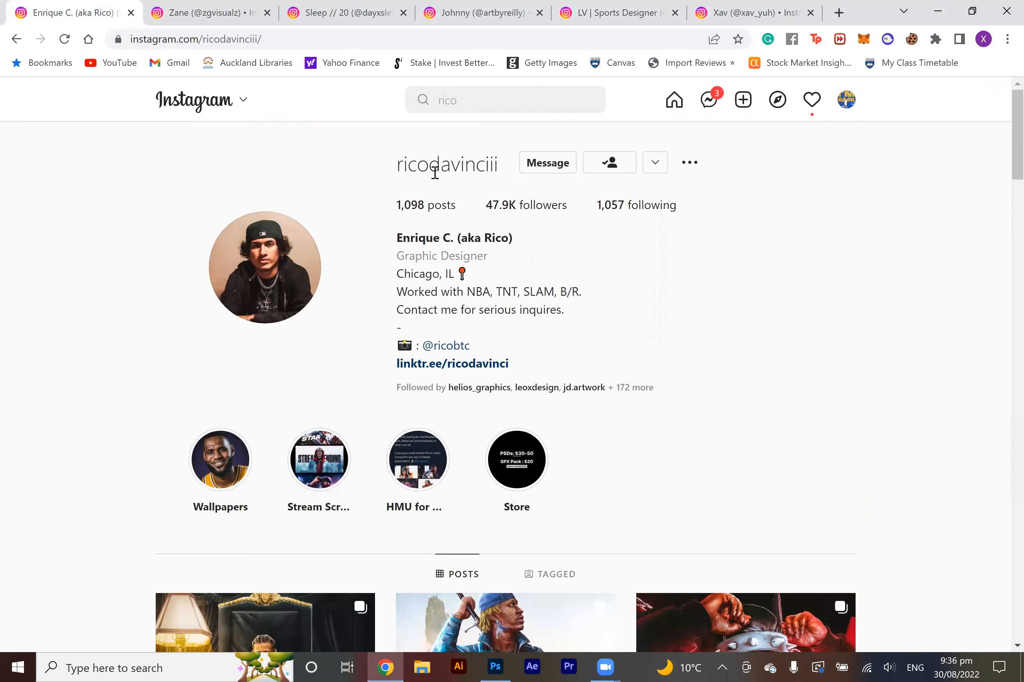
scroll(440, 171, "down", 1)
scroll(439, 176, "down", 7)
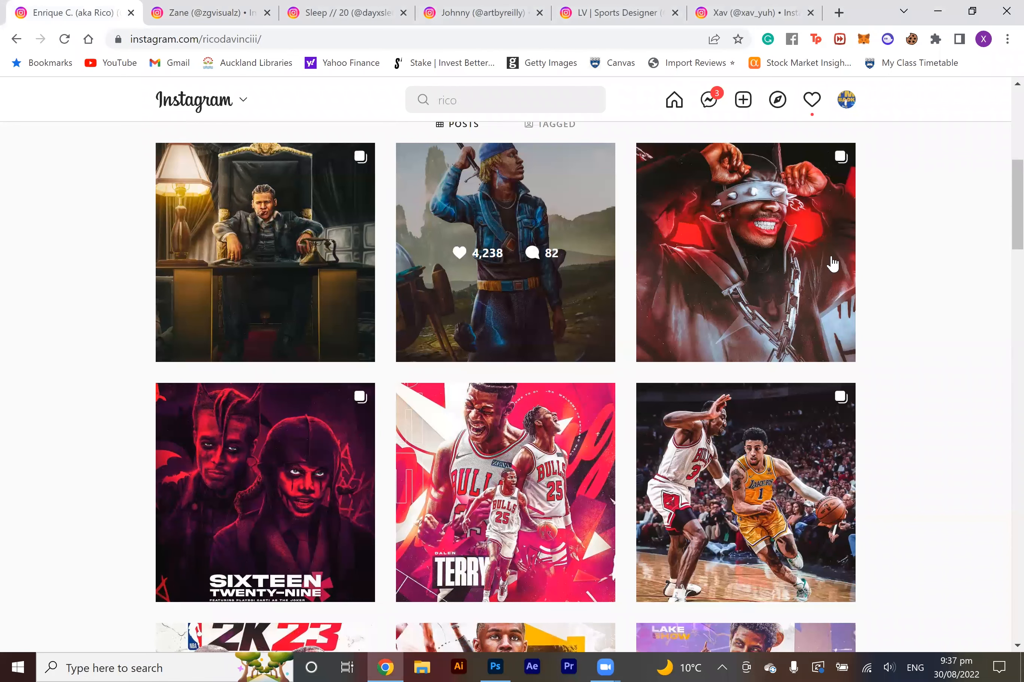
scroll(824, 262, "down", 4)
scroll(810, 257, "down", 2)
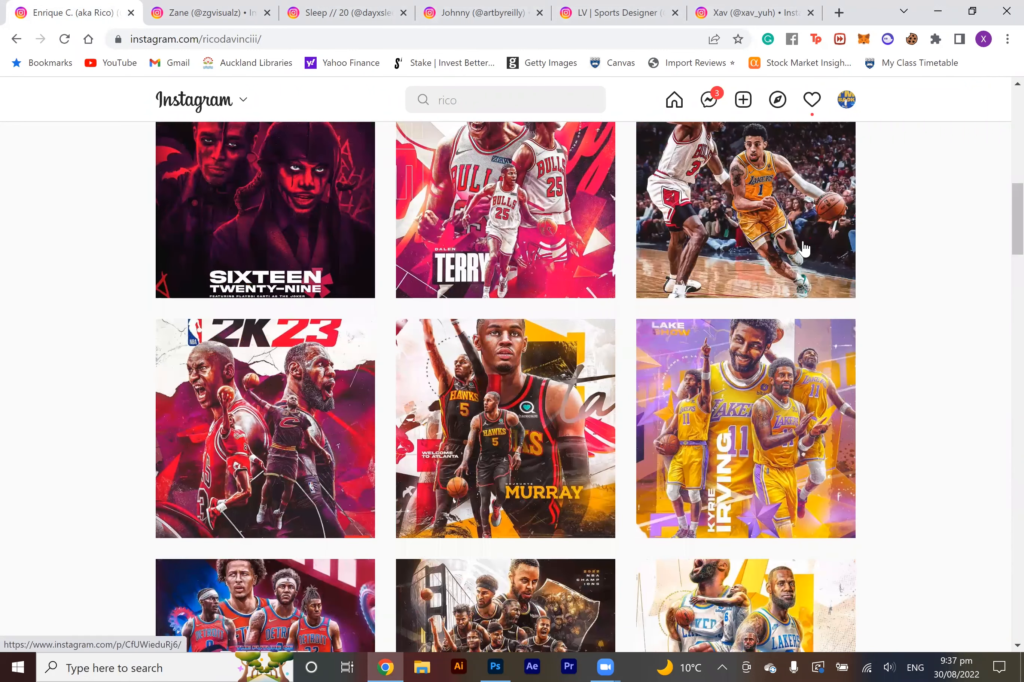
scroll(859, 264, "down", 15)
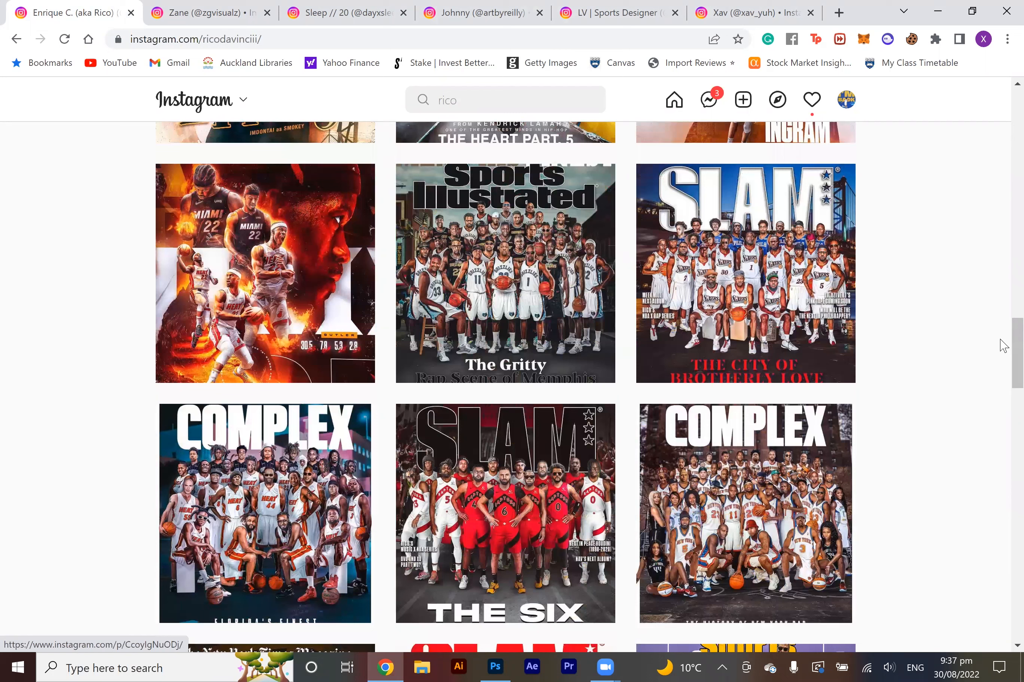
key("Home")
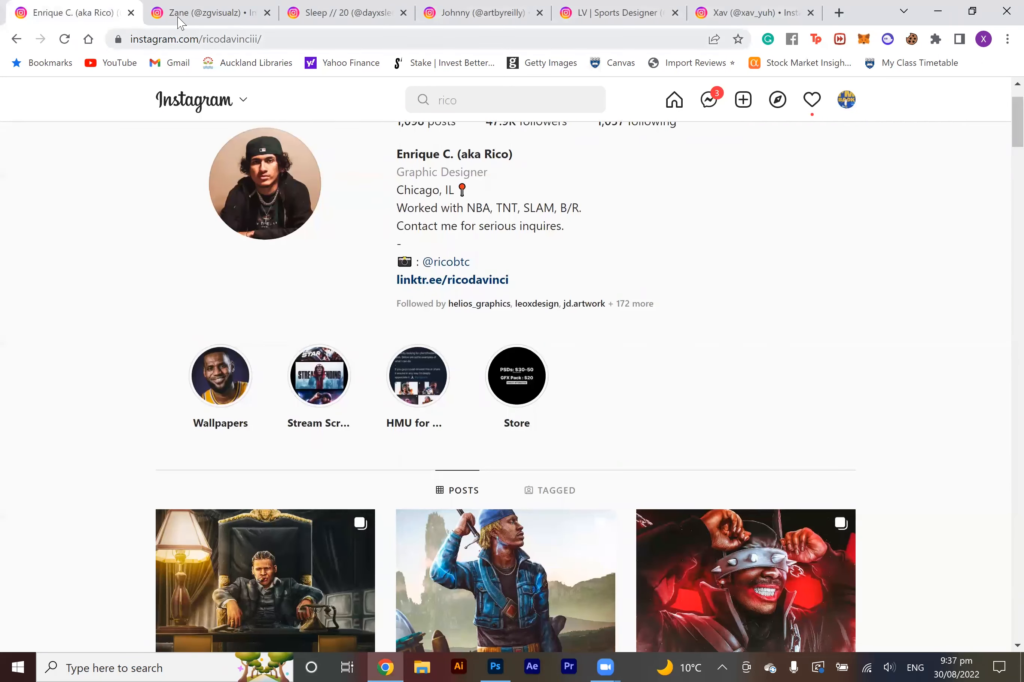
Browse the second open designer profile and view its post of LeBron James seated among the trophies.
left_click(181, 13)
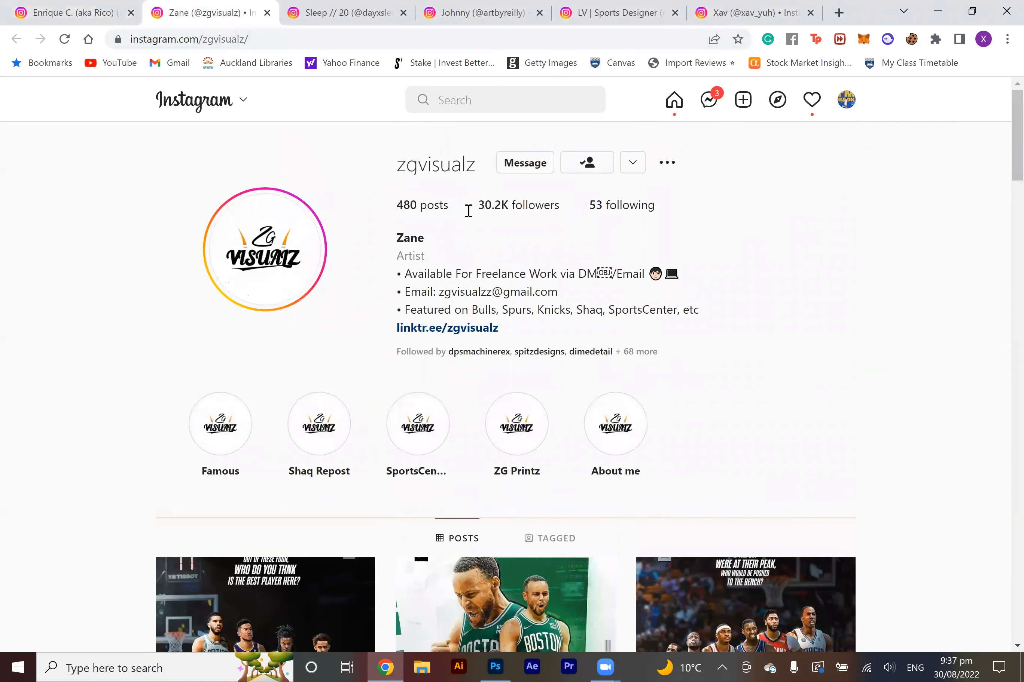
scroll(469, 214, "down", 2)
scroll(460, 200, "down", 10)
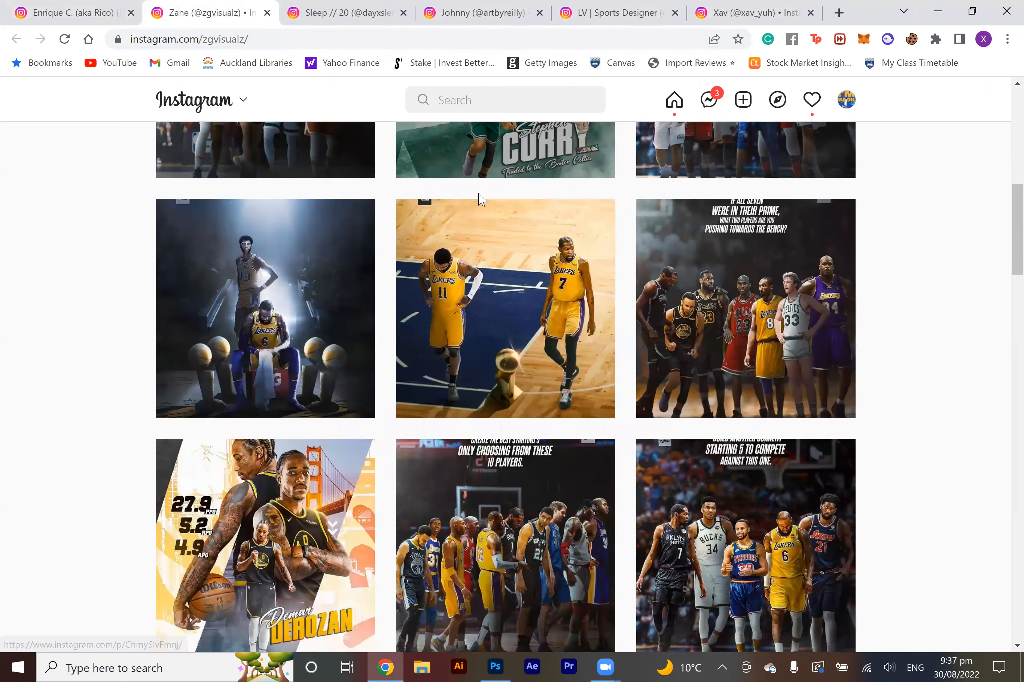
left_click(598, 246)
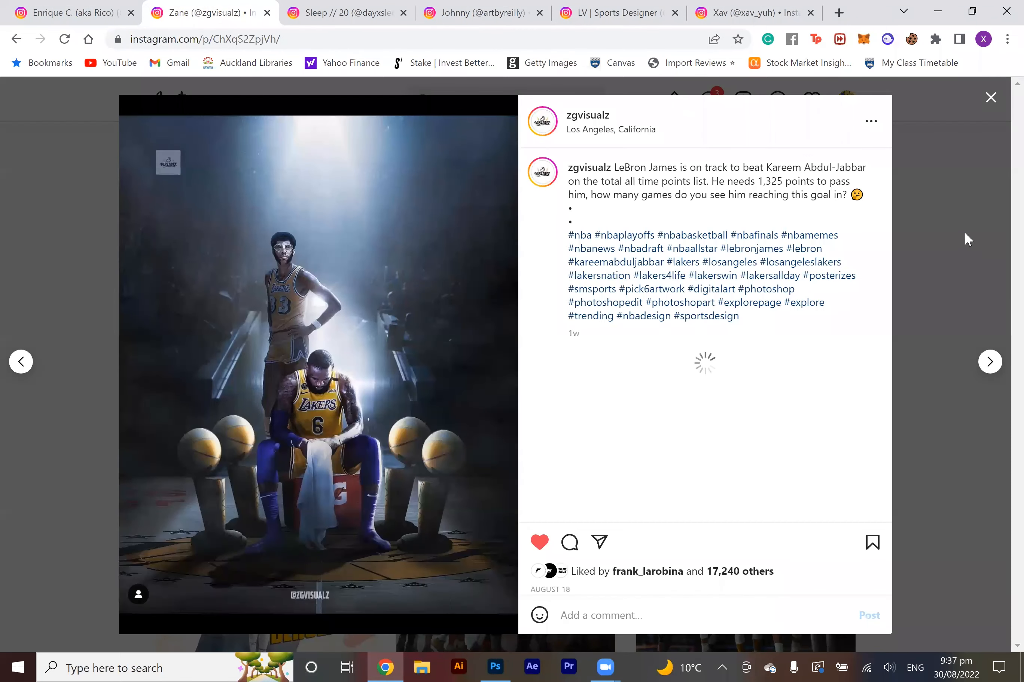
left_click(965, 233)
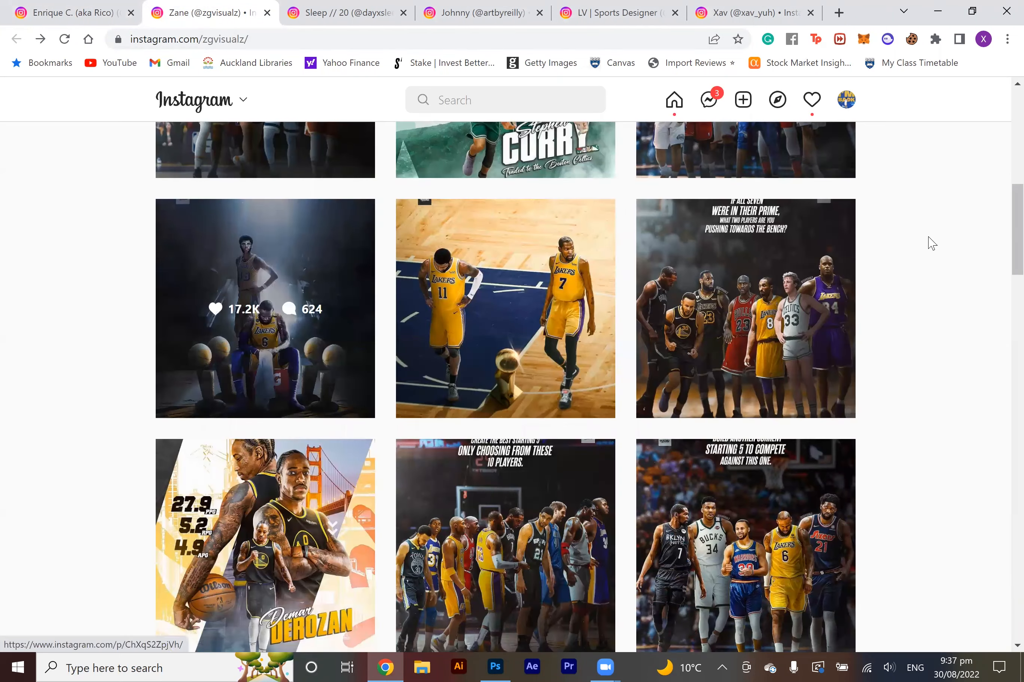
View the profile's 5V5 matchup post with its comments and the LeBron James and Kyrie Irving Lakers dunk post.
scroll(896, 245, "down", 5)
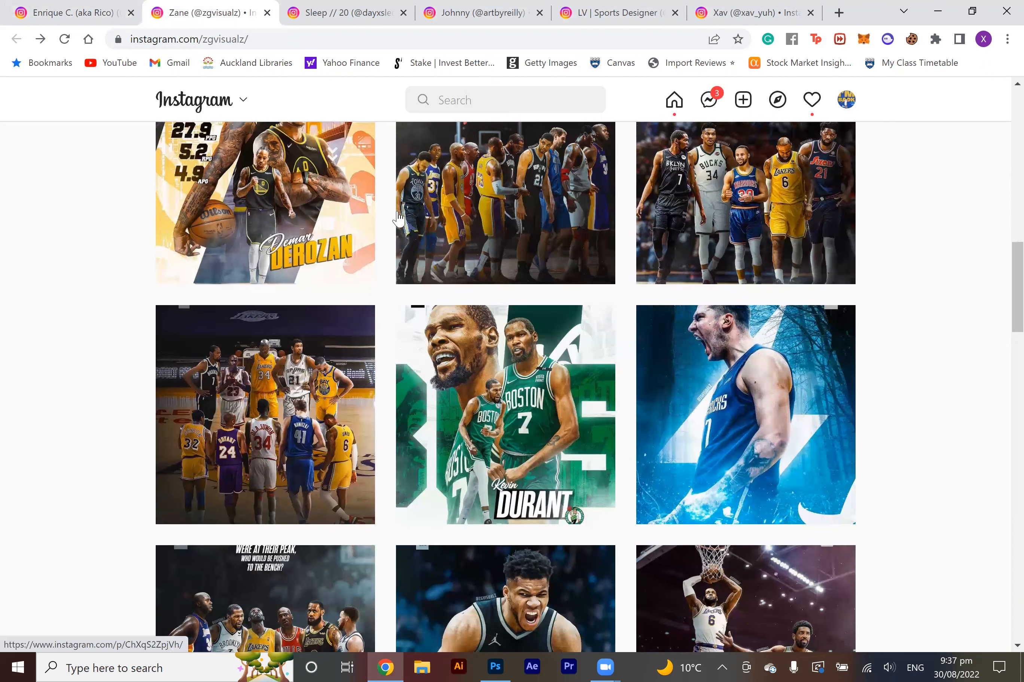
left_click(521, 217)
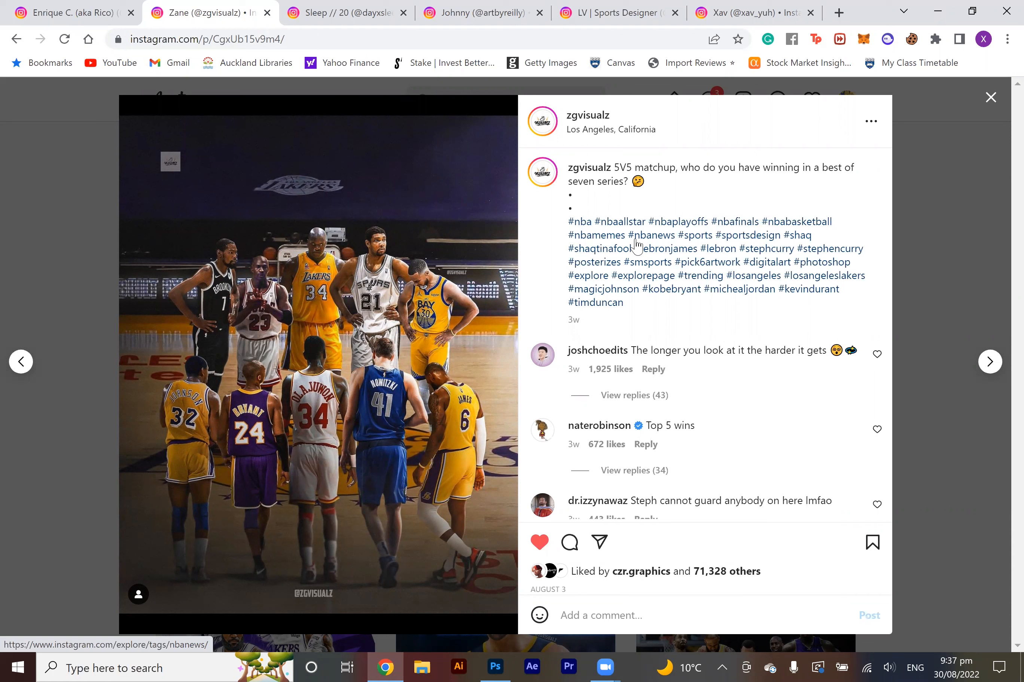
scroll(668, 228, "down", 5)
scroll(671, 227, "down", 8)
scroll(670, 265, "down", 10)
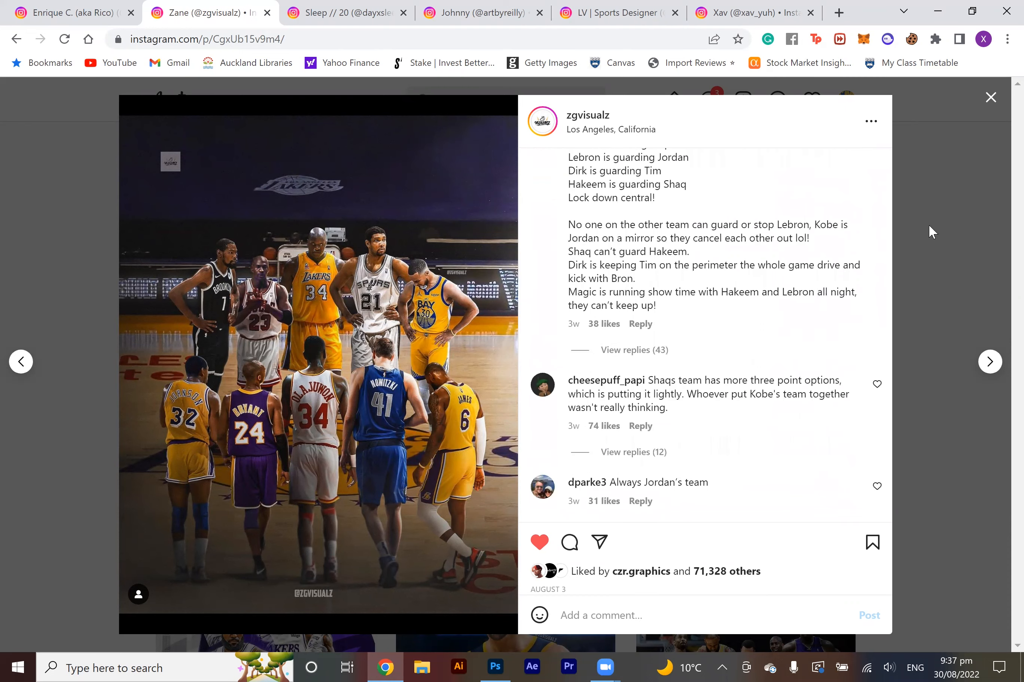
left_click(928, 226)
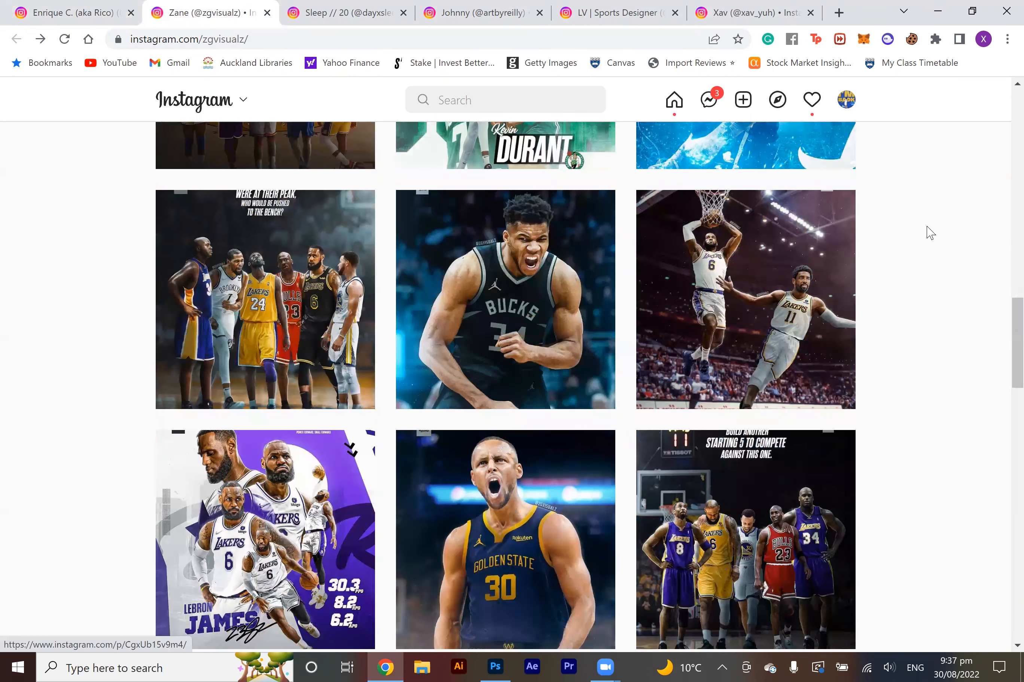
left_click(799, 240)
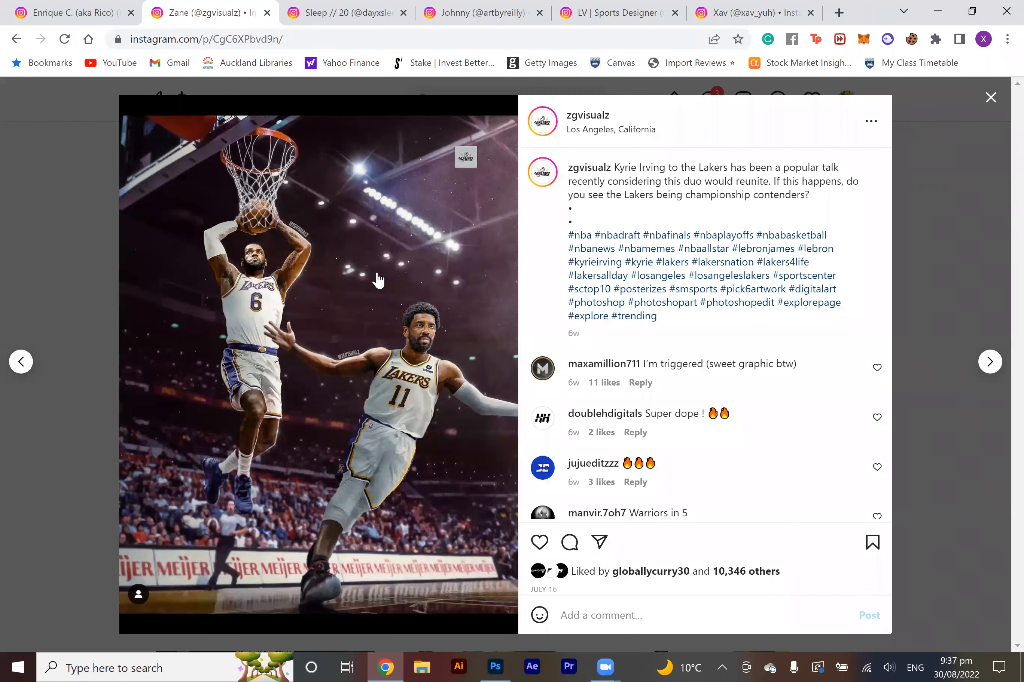
left_click(954, 237)
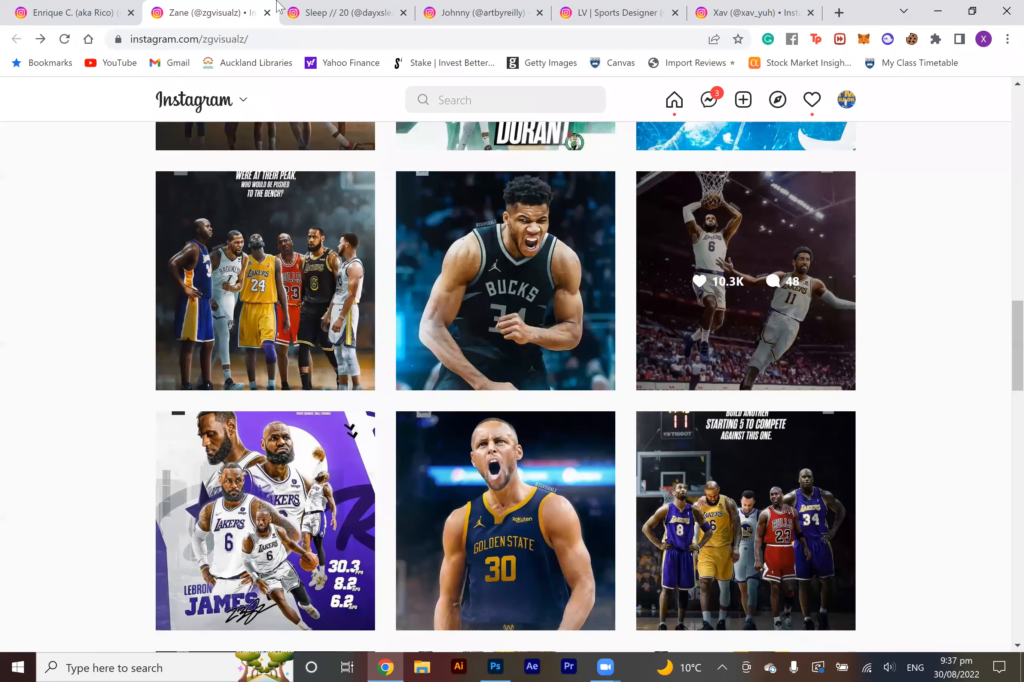
On the third open designer profile, view the pinned Kobe Bryant sneaker post and page on to the Superbowl artwork.
left_click(331, 8)
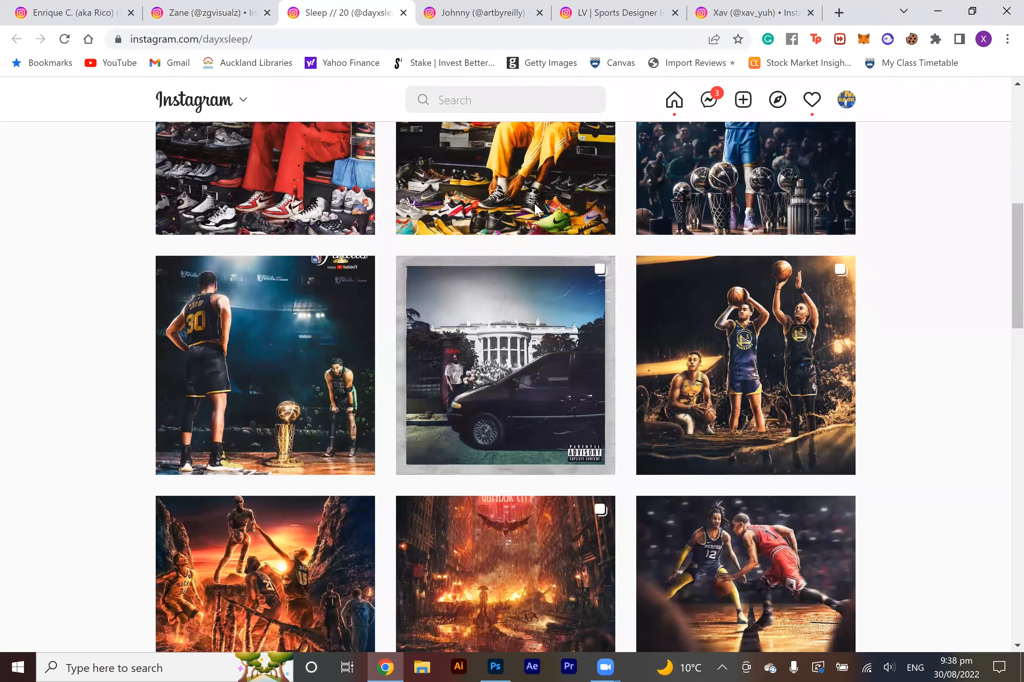
scroll(535, 206, "up", 5)
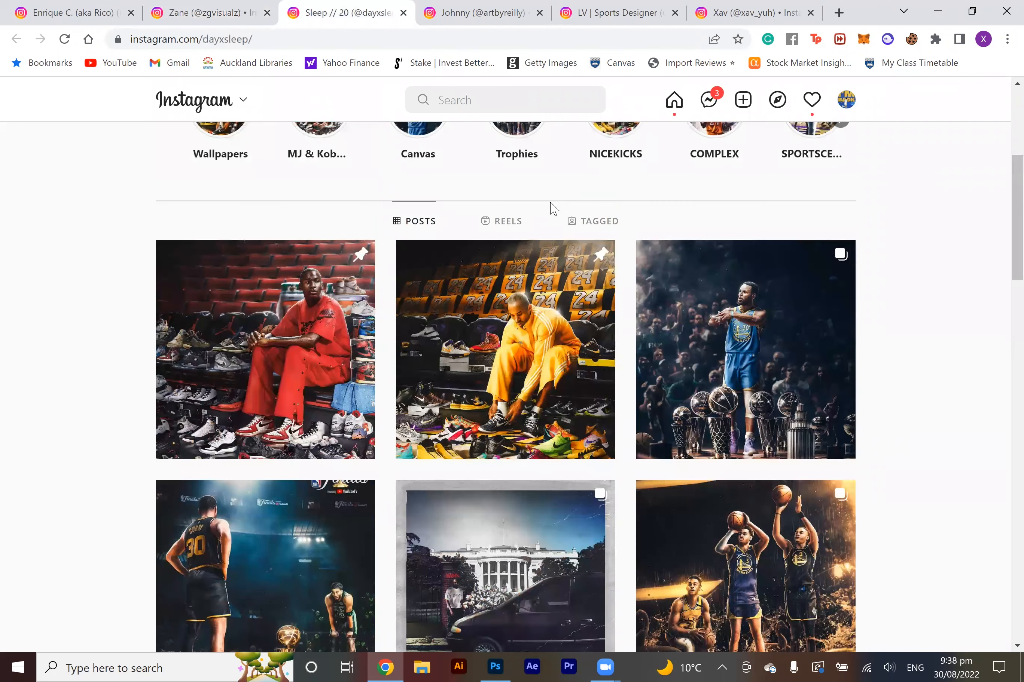
left_click(506, 290)
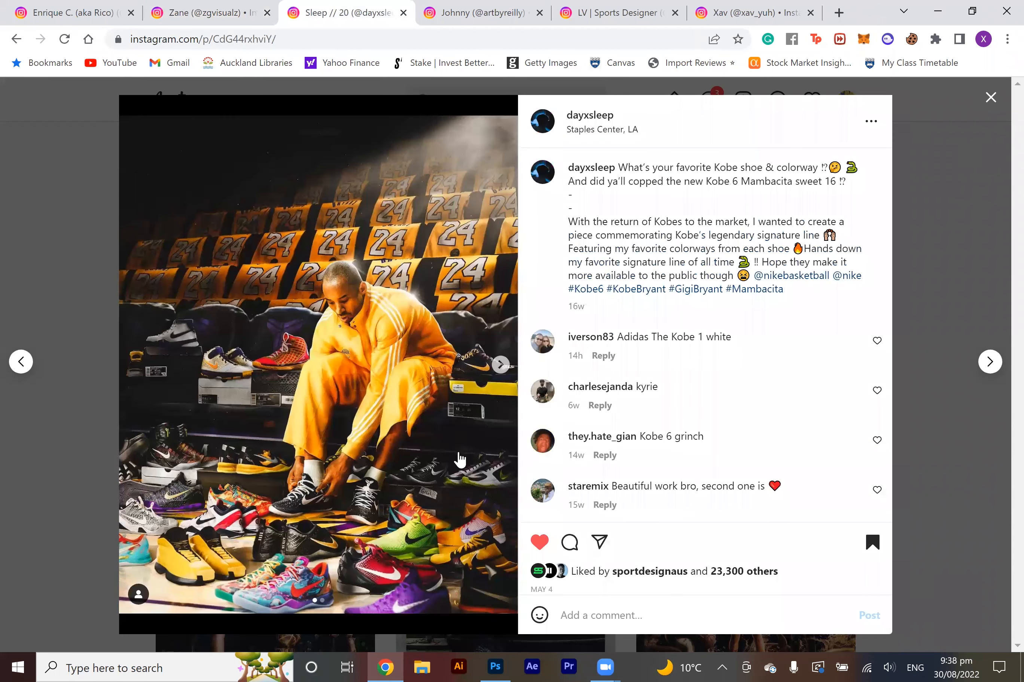
left_click(501, 365)
key("Right")
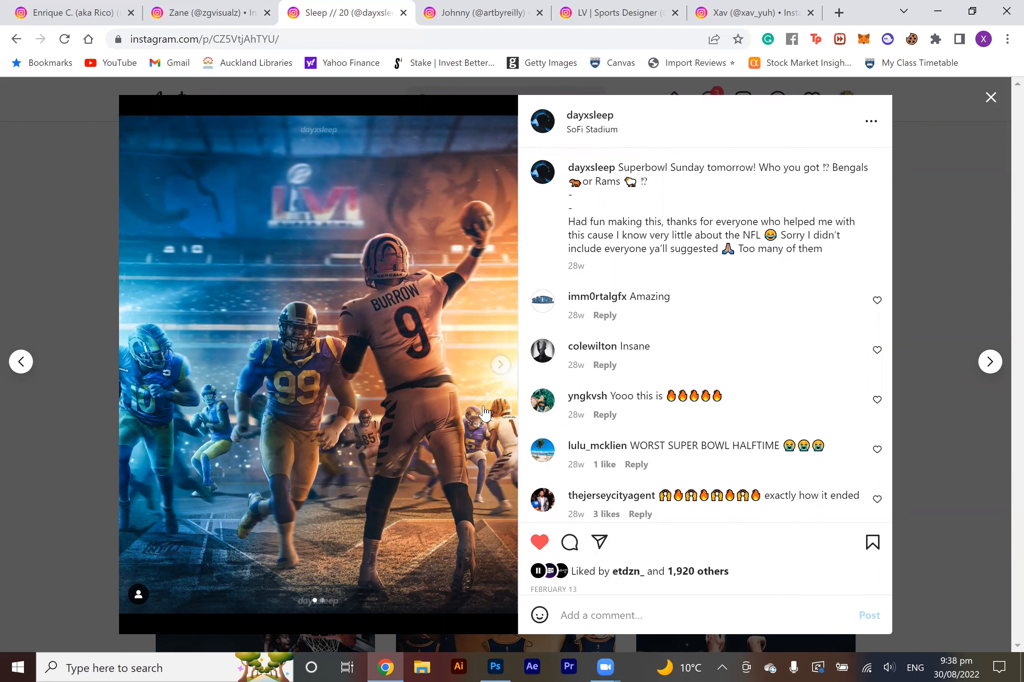
Browse the fourth open designer profile, viewing the O'Neal versus Embiid and Curry versus Jordan artworks up close.
left_click(470, 6)
scroll(1000, 172, "down", 2)
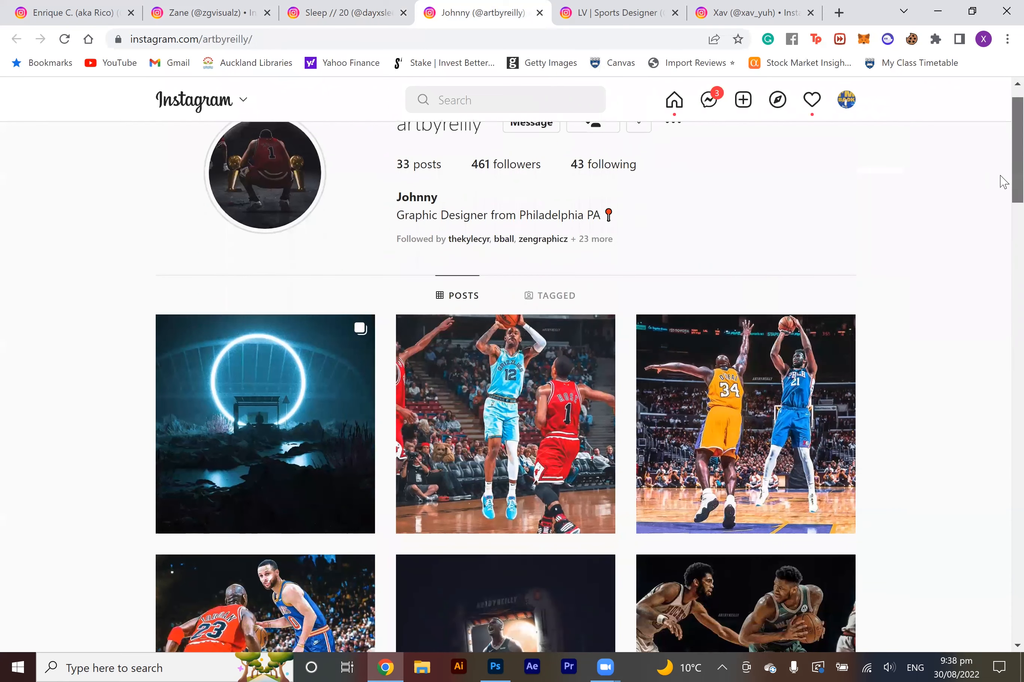
scroll(999, 210, "down", 4)
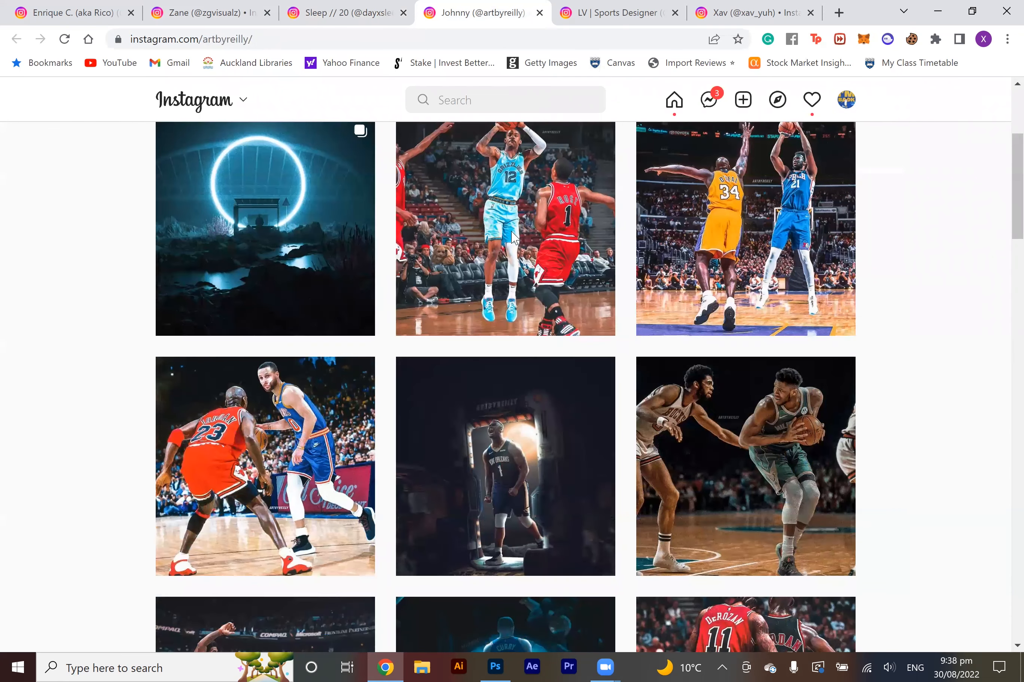
left_click(773, 201)
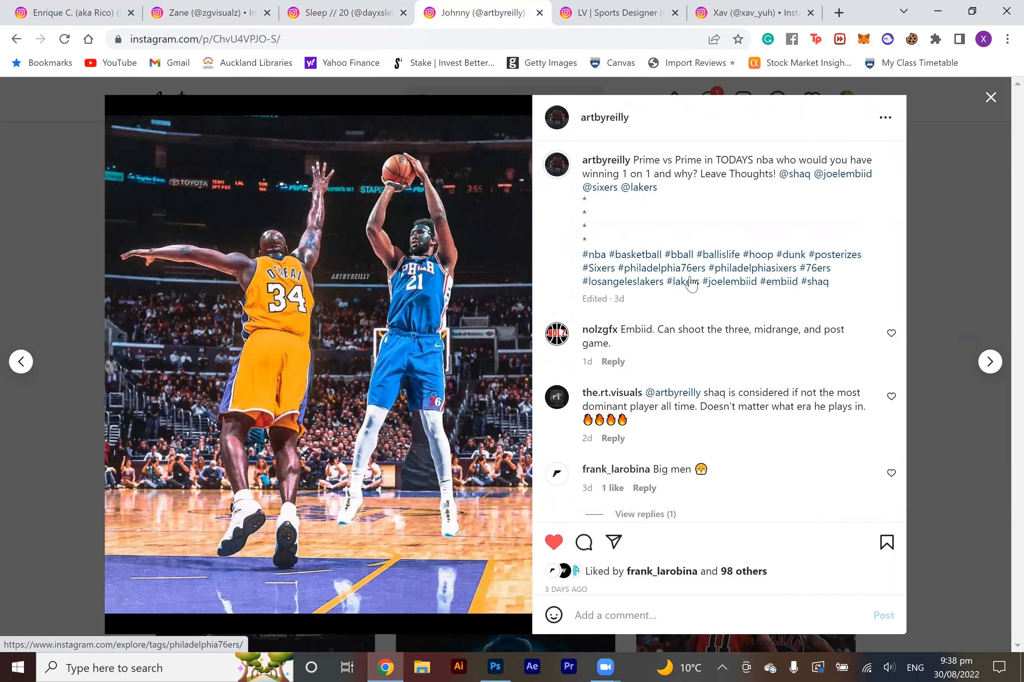
left_click(924, 242)
left_click(297, 229)
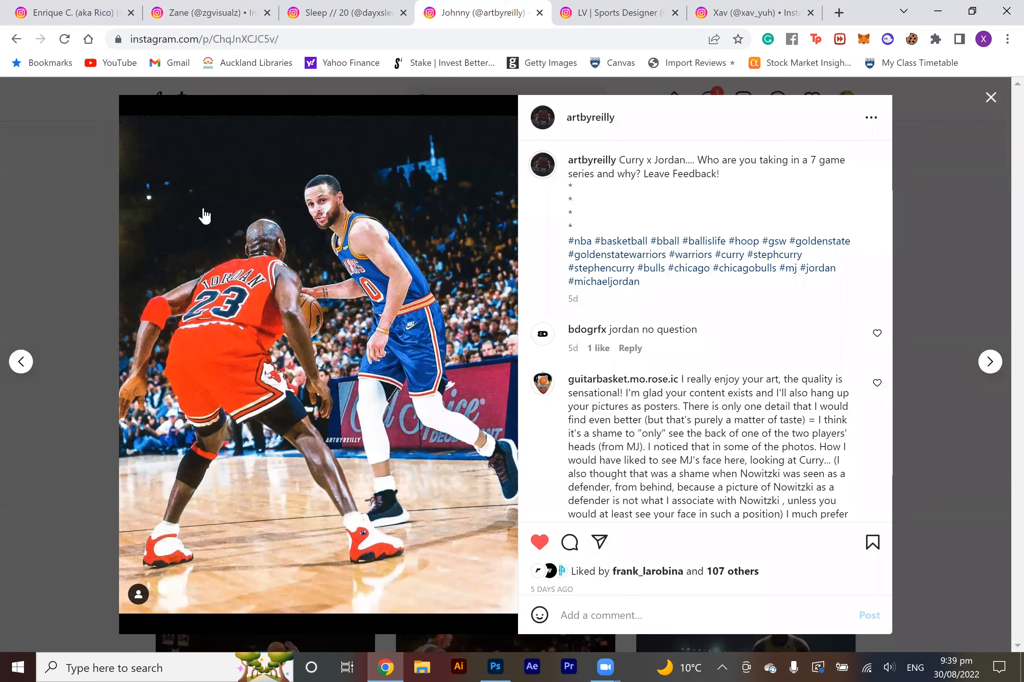
left_click(81, 197)
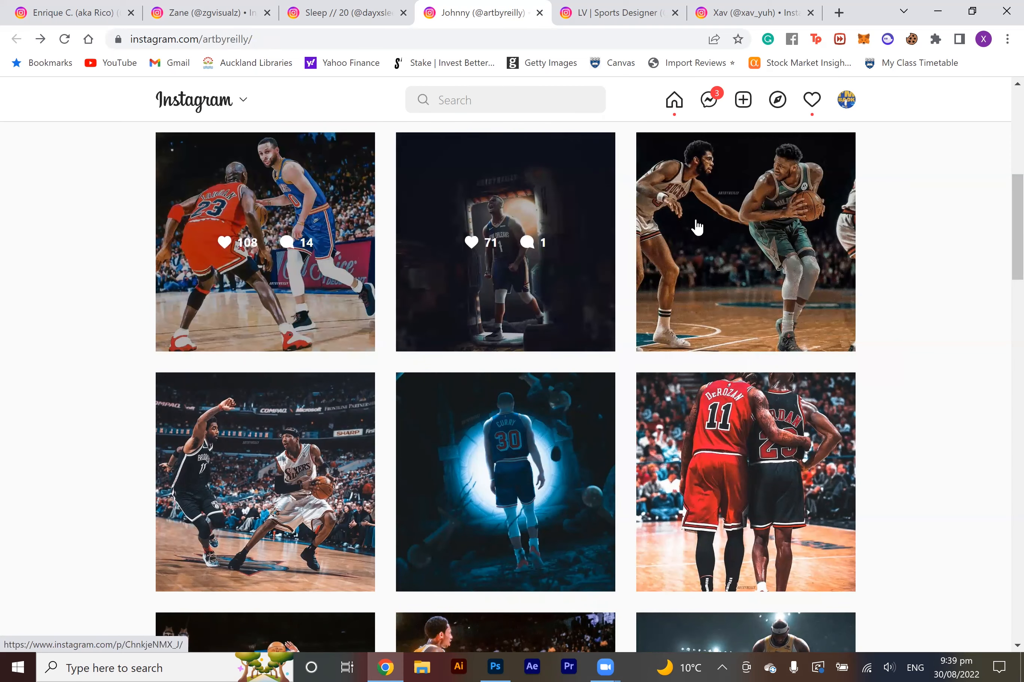
scroll(999, 304, "down", 5)
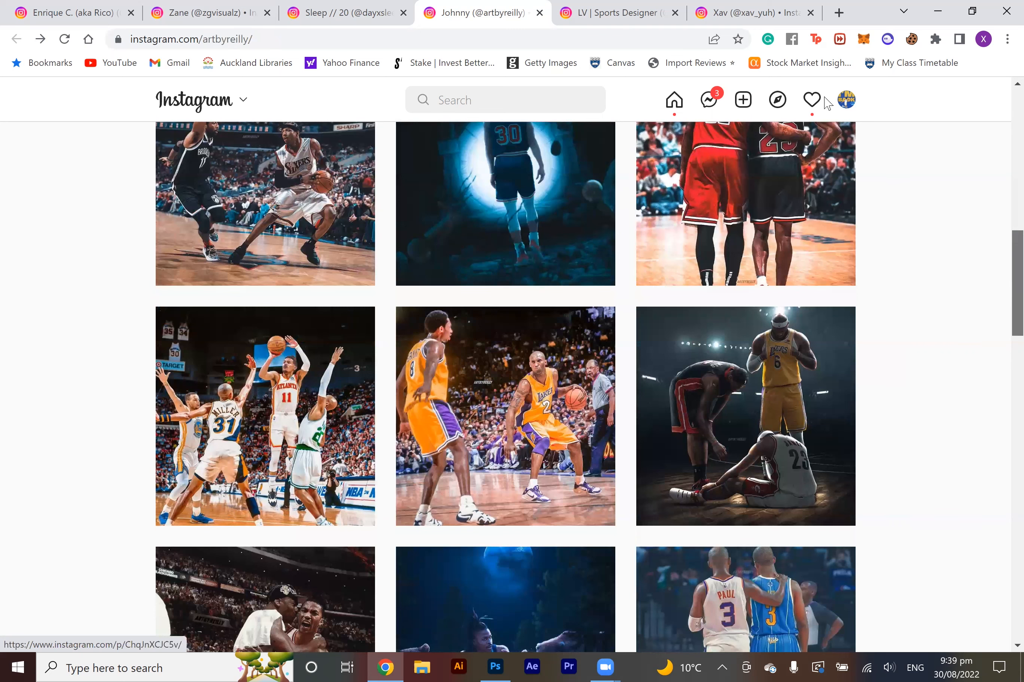
scroll(827, 104, "down", 5)
Look through the dark-toned basketball artworks on the fifth open profile, the LV sports designer's.
left_click(618, 6)
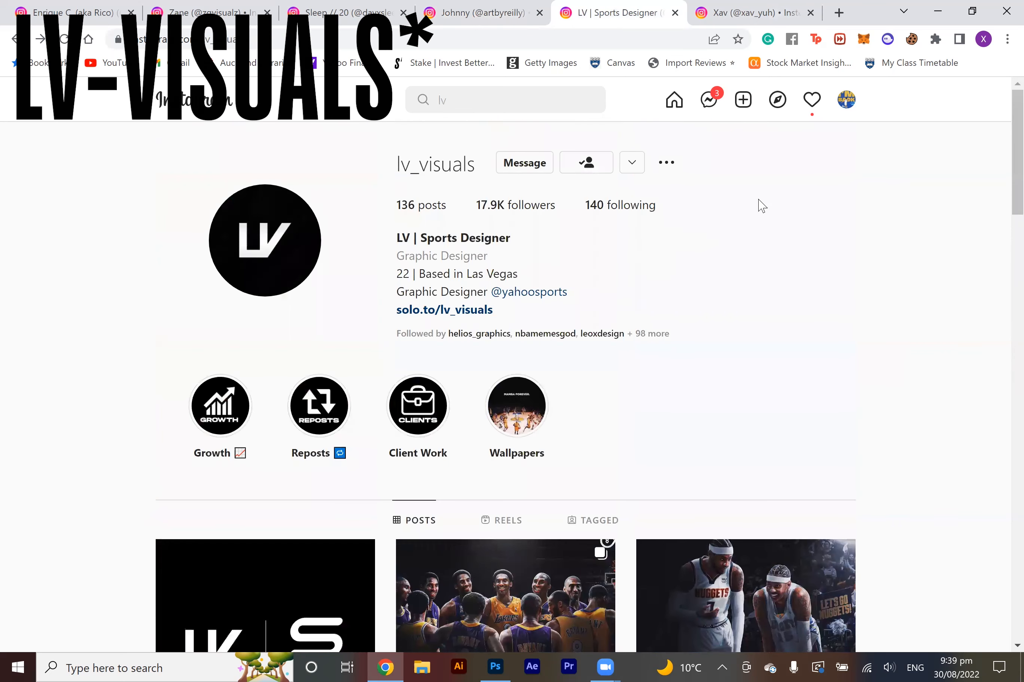
scroll(1001, 176, "down", 4)
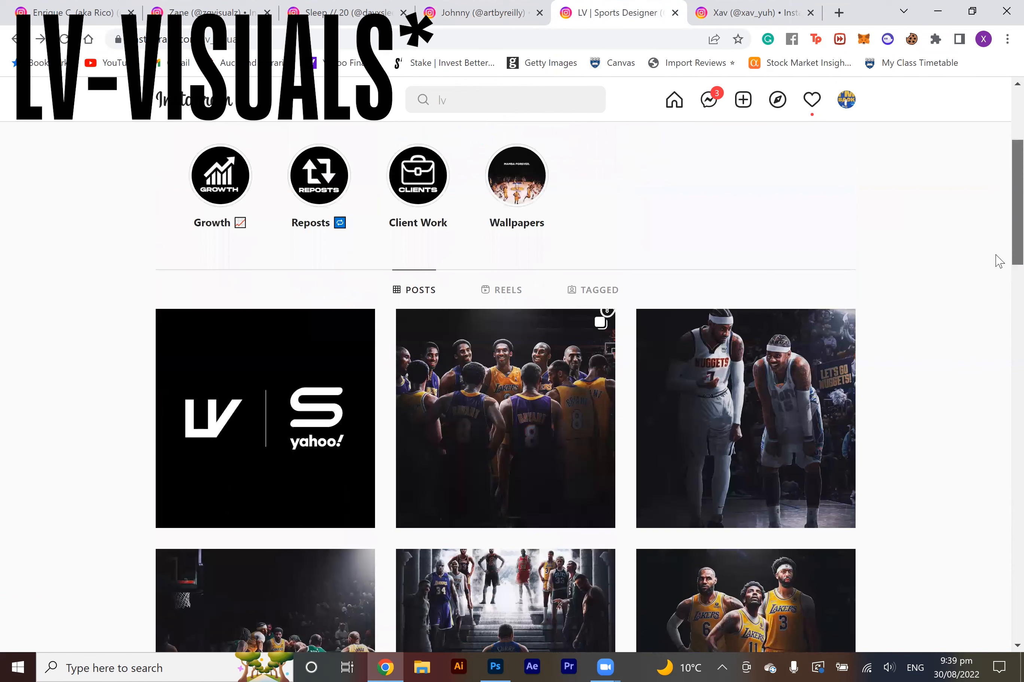
scroll(929, 284, "down", 5)
scroll(1003, 212, "up", 3)
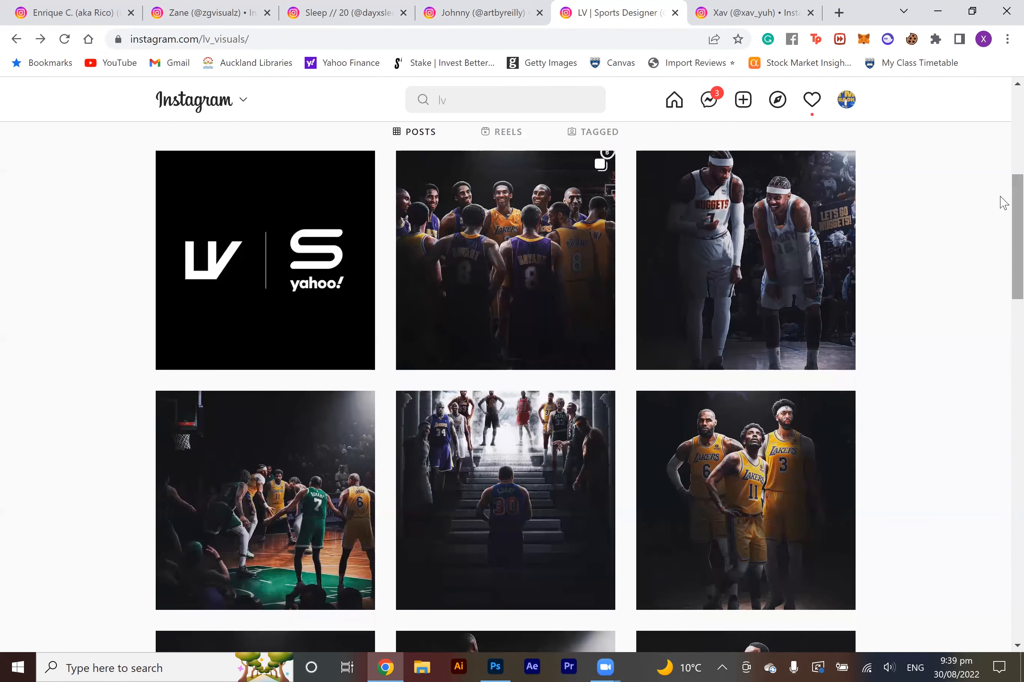
scroll(1000, 216, "down", 5)
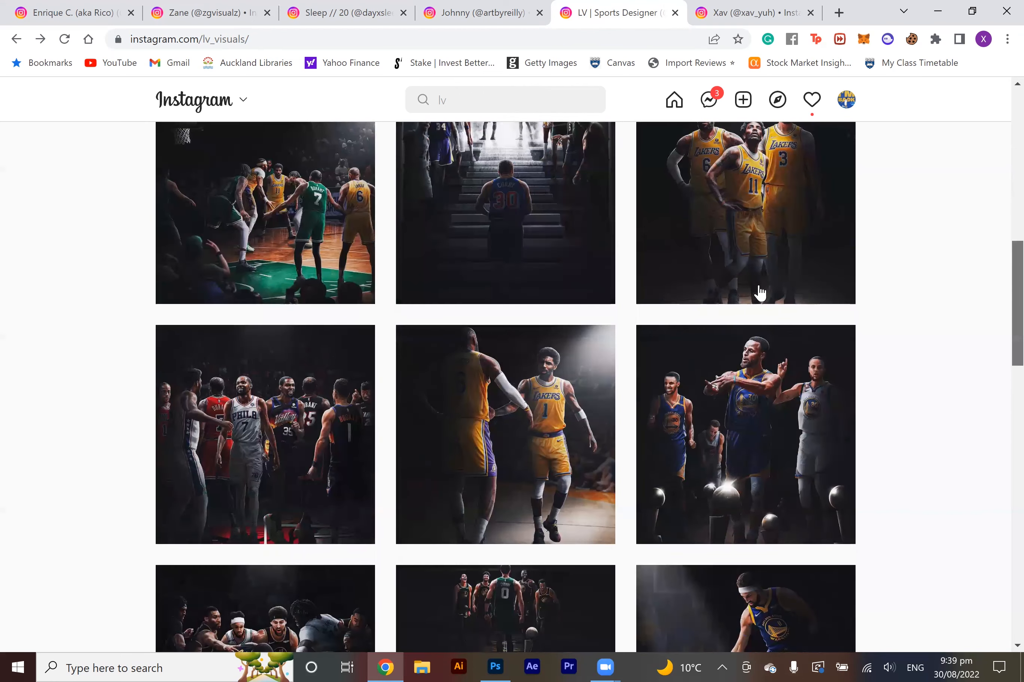
scroll(754, 297, "down", 5)
scroll(754, 296, "down", 5)
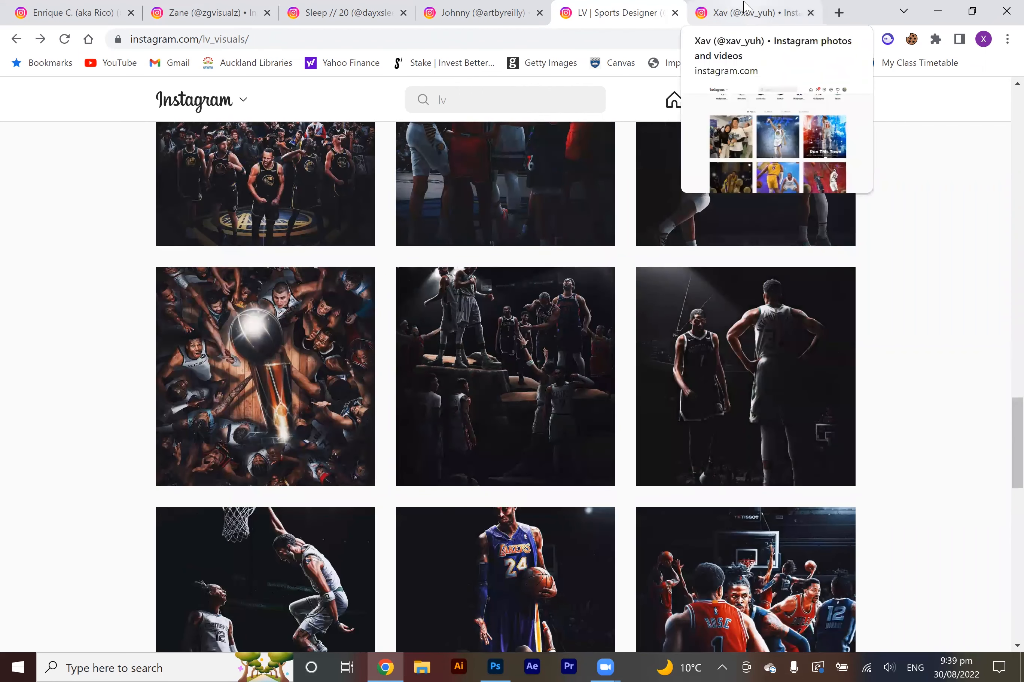
Browse the last open Instagram profile, view its "Mamba forever" Kobe post, and return to the start of the page.
left_click(743, 6)
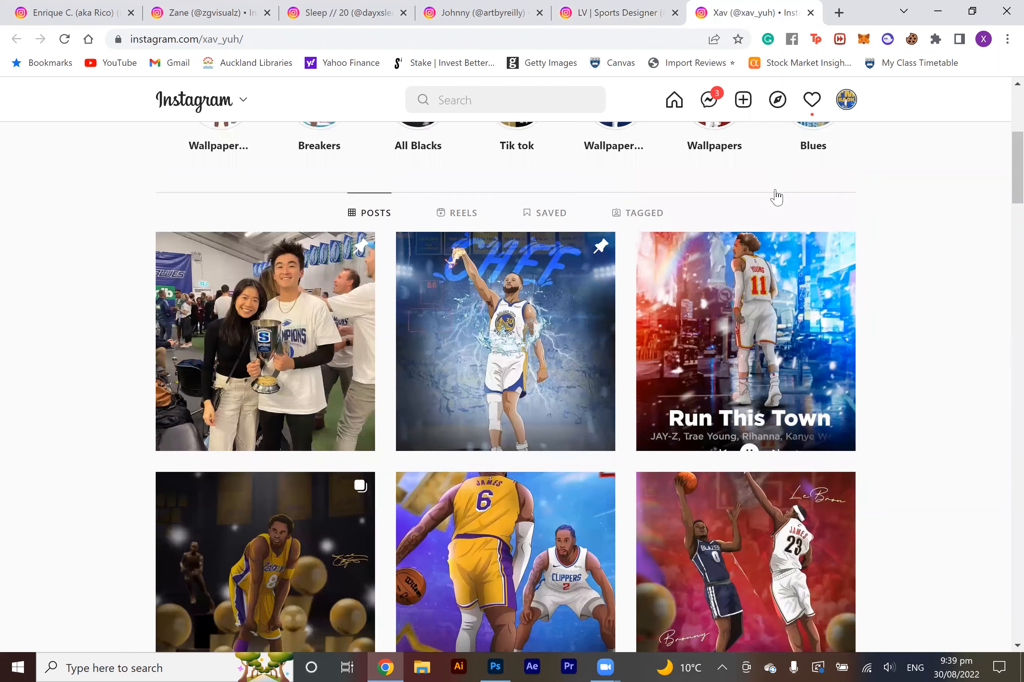
scroll(776, 198, "down", 3)
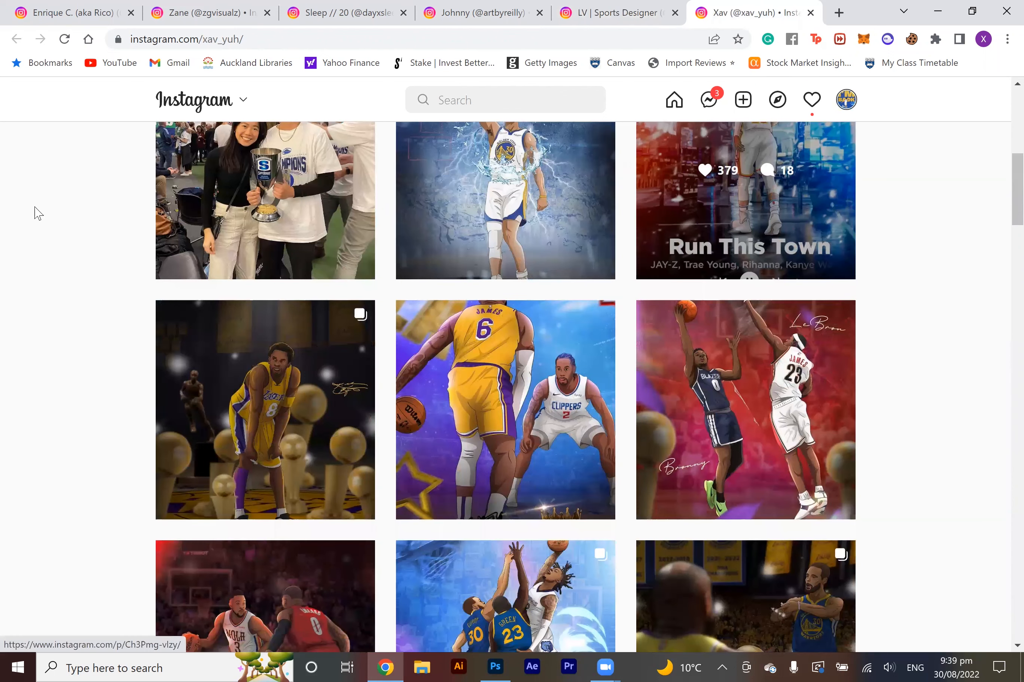
left_click(266, 410)
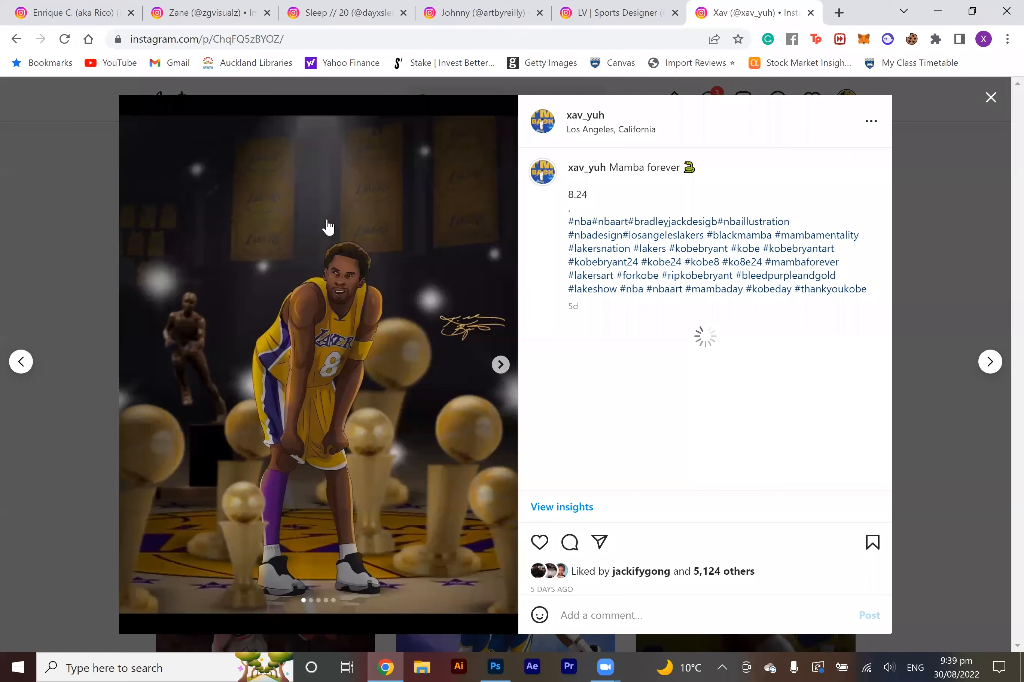
key("Escape")
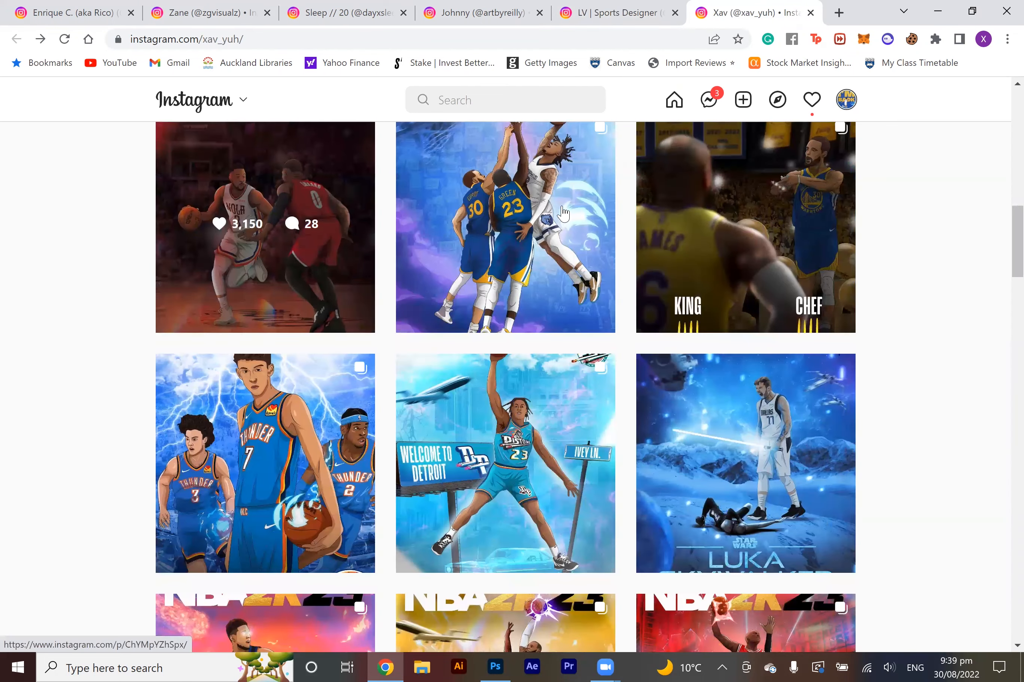
scroll(591, 295, "up", 1)
left_click_drag(1005, 243, 1004, 66)
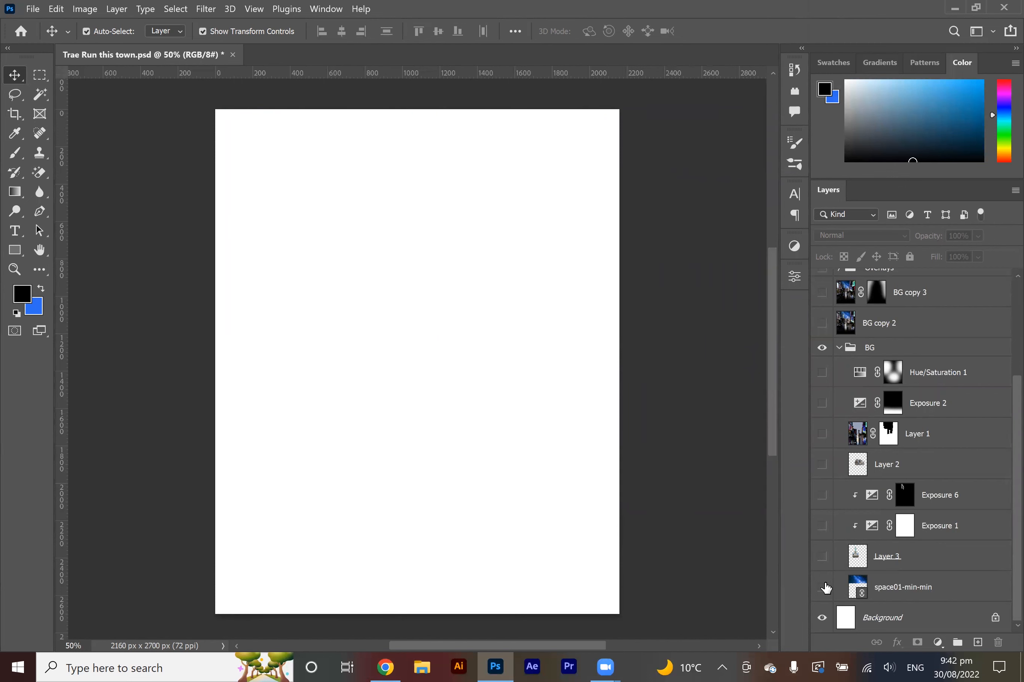
Show the space01-min-min sky, Layer 3 statue, Layer 2 arena and Layer 1 street layers in the BG group.
left_click(824, 588)
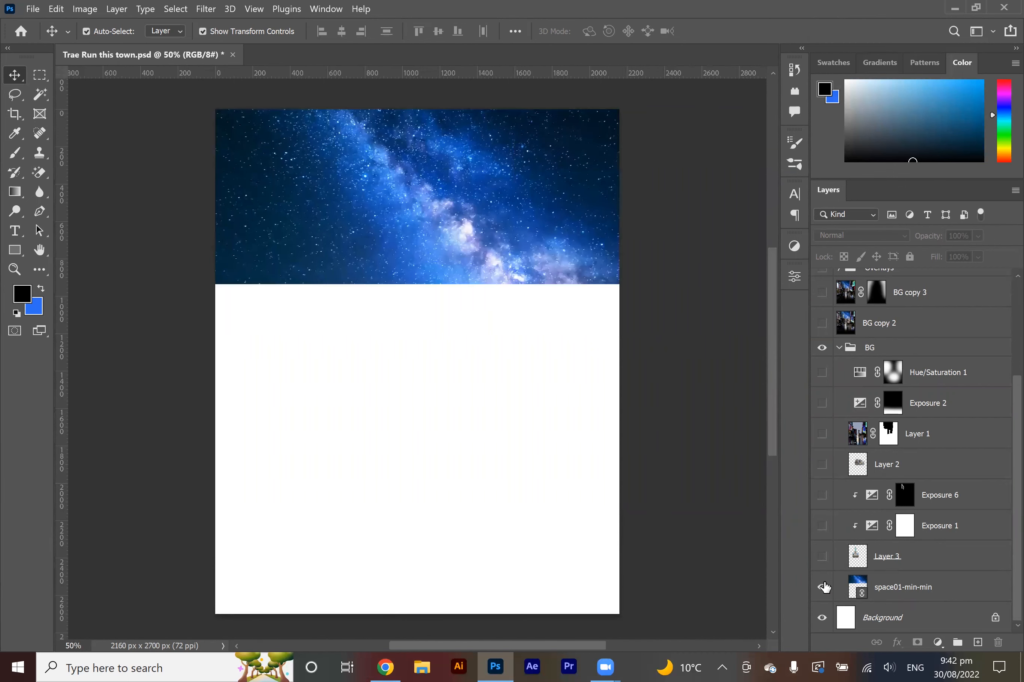
left_click(823, 557)
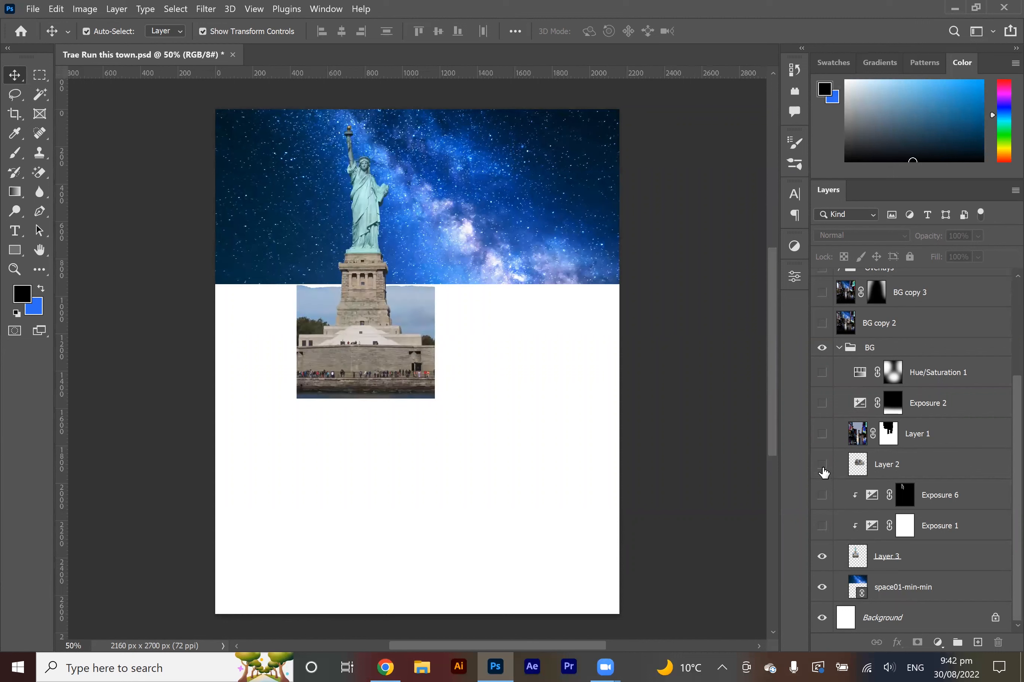
left_click(822, 466)
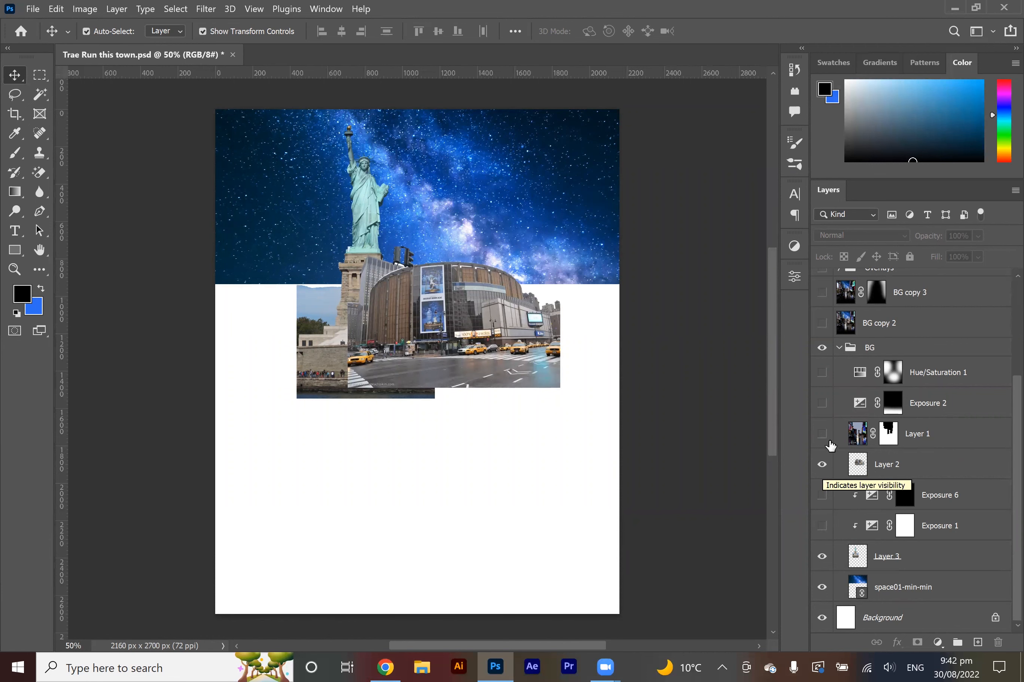
left_click(822, 435)
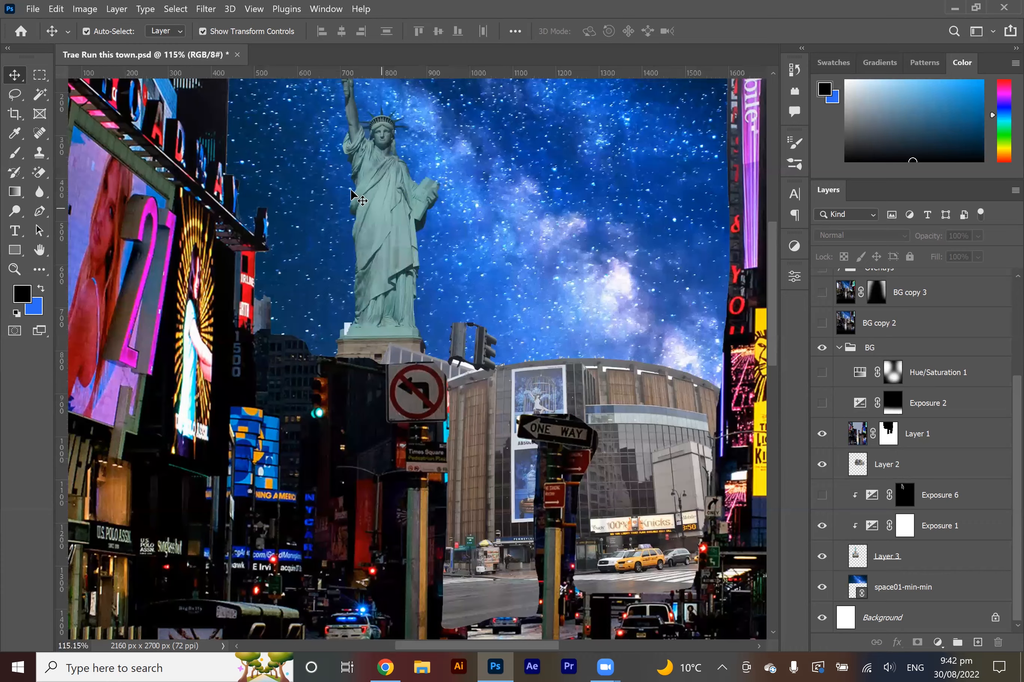
Compare the statue with and without the Exposure 1 adjustment, look over the available adjustment types, and leave Exposure 1 shown.
scroll(357, 199, "down", 5)
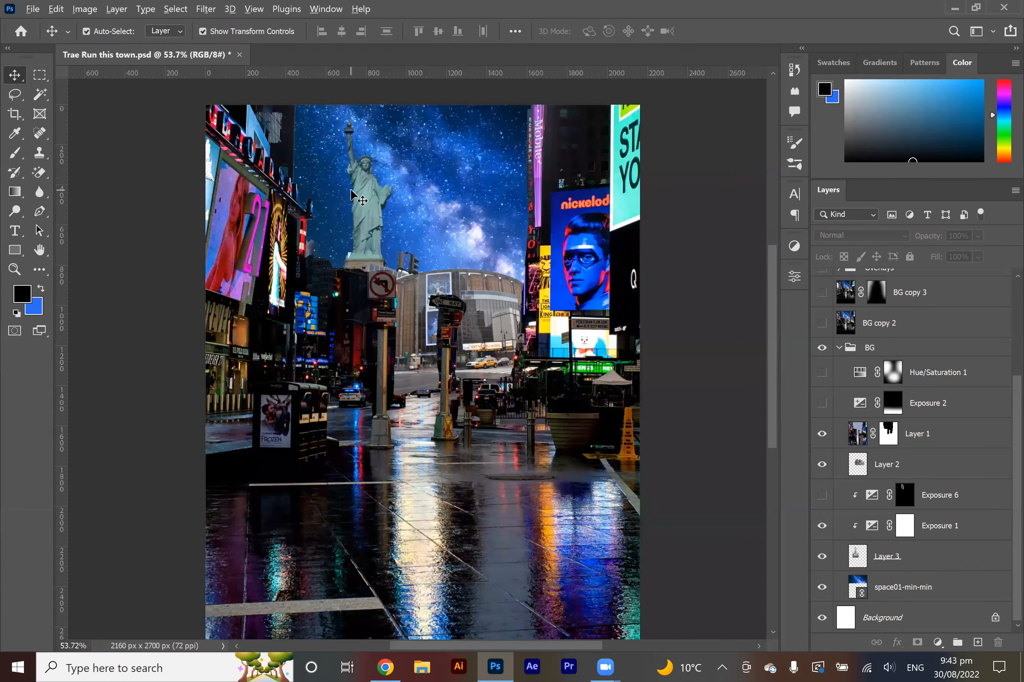
scroll(351, 142, "up", 5)
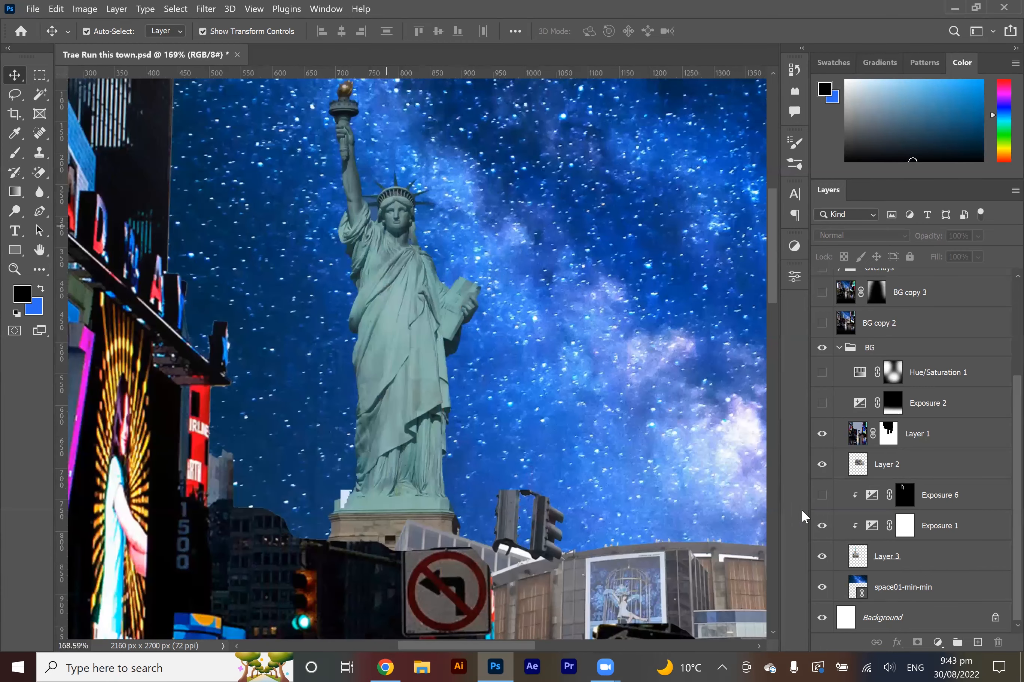
left_click(820, 528)
left_click(820, 528)
left_click(820, 528)
left_click(878, 530)
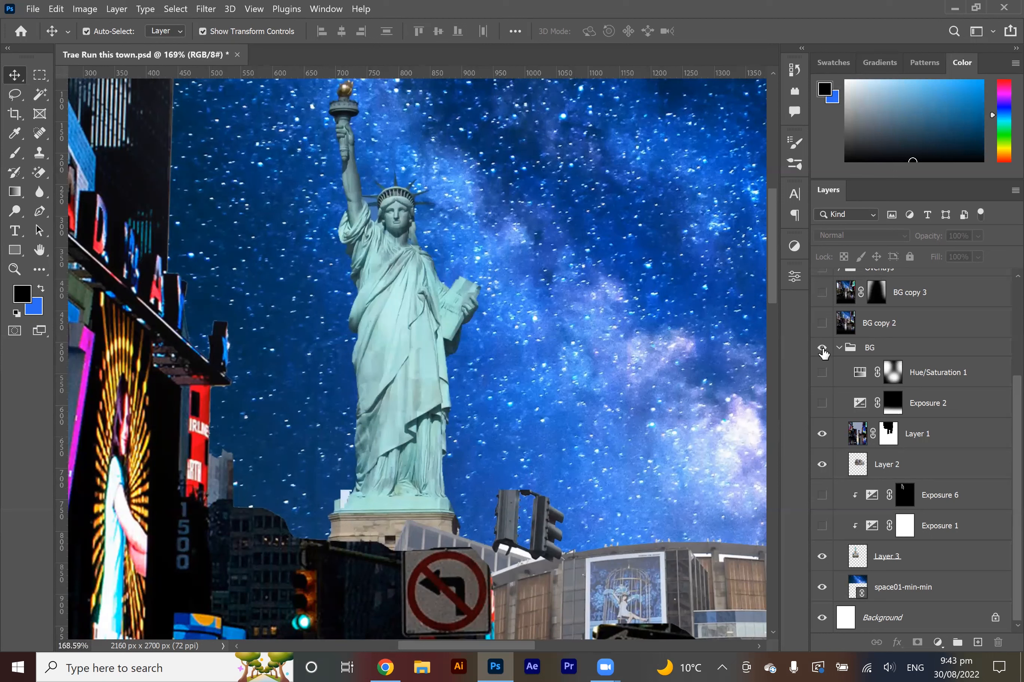
left_click(795, 247)
left_click(753, 271)
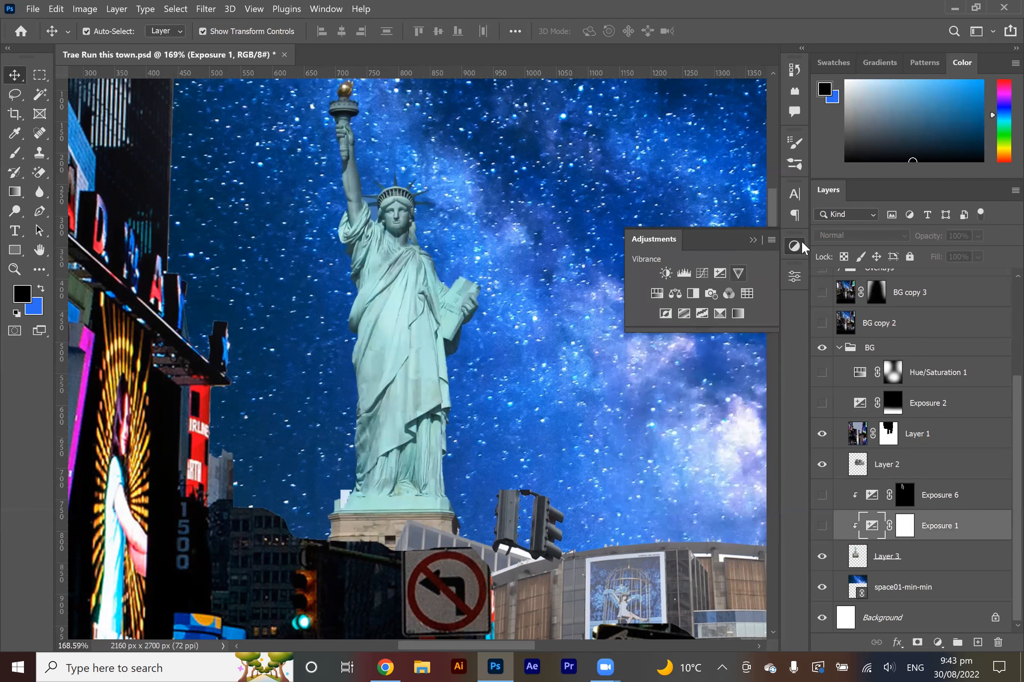
left_click(822, 525)
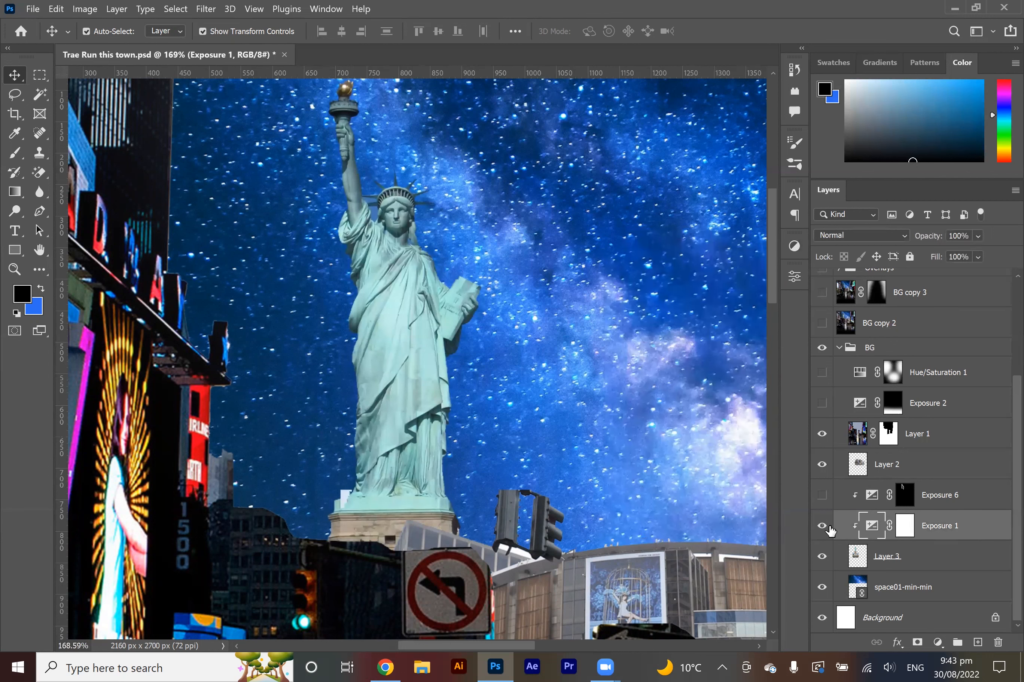
Show the Exposure 6 adjustment clipped to the statue and examine the lit edges up close.
left_click(822, 495)
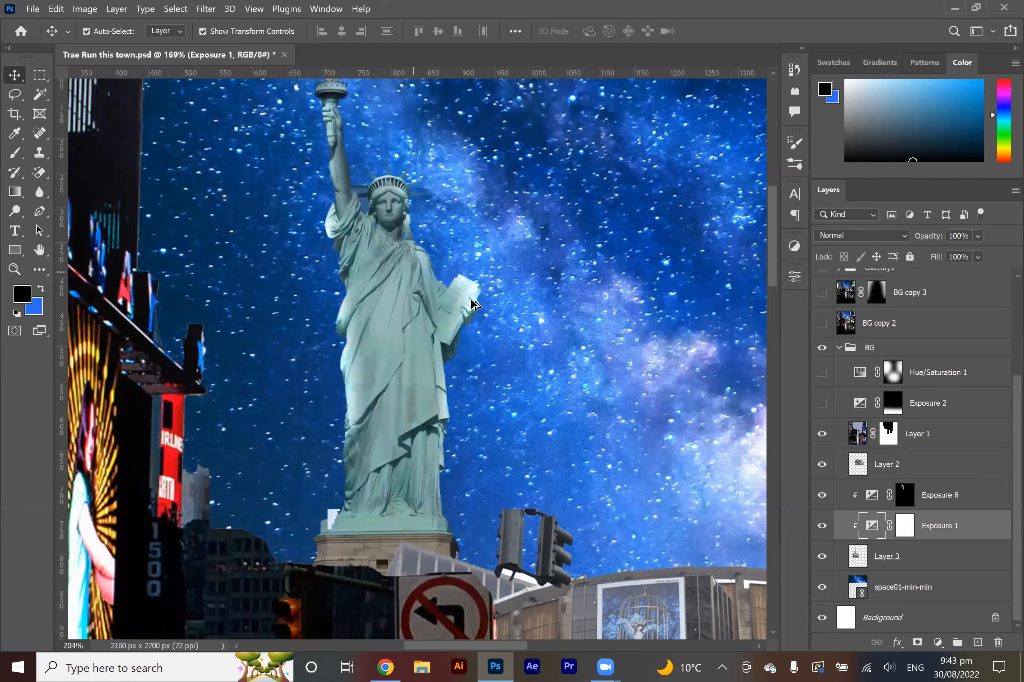
scroll(560, 310, "up", 5)
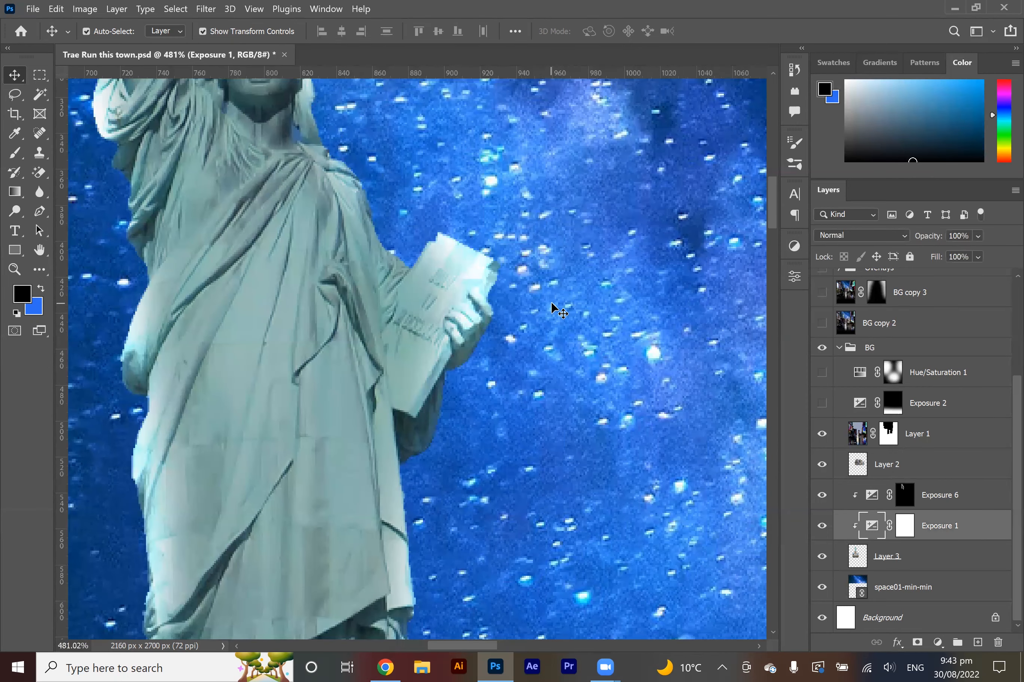
scroll(559, 310, "down", 5)
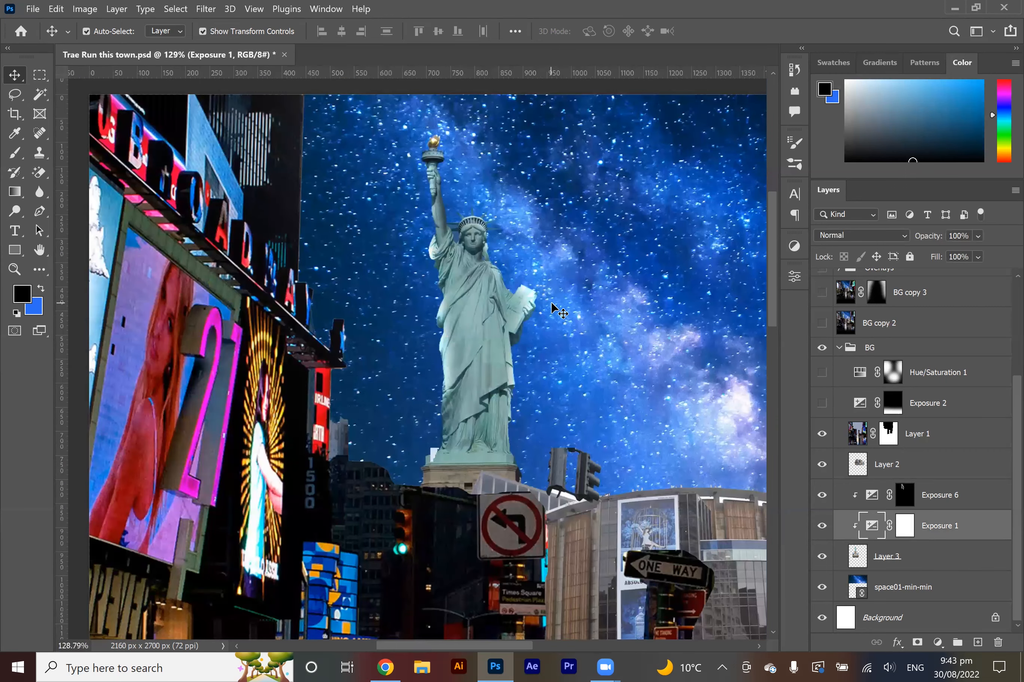
scroll(562, 338, "right", 3)
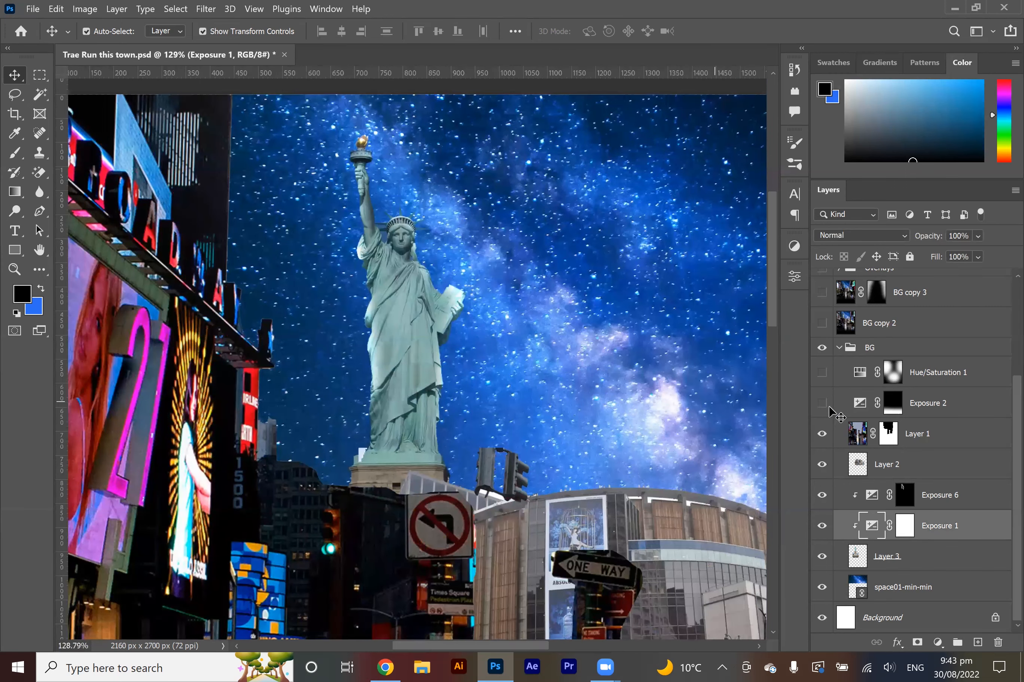
scroll(590, 299, "down", 4)
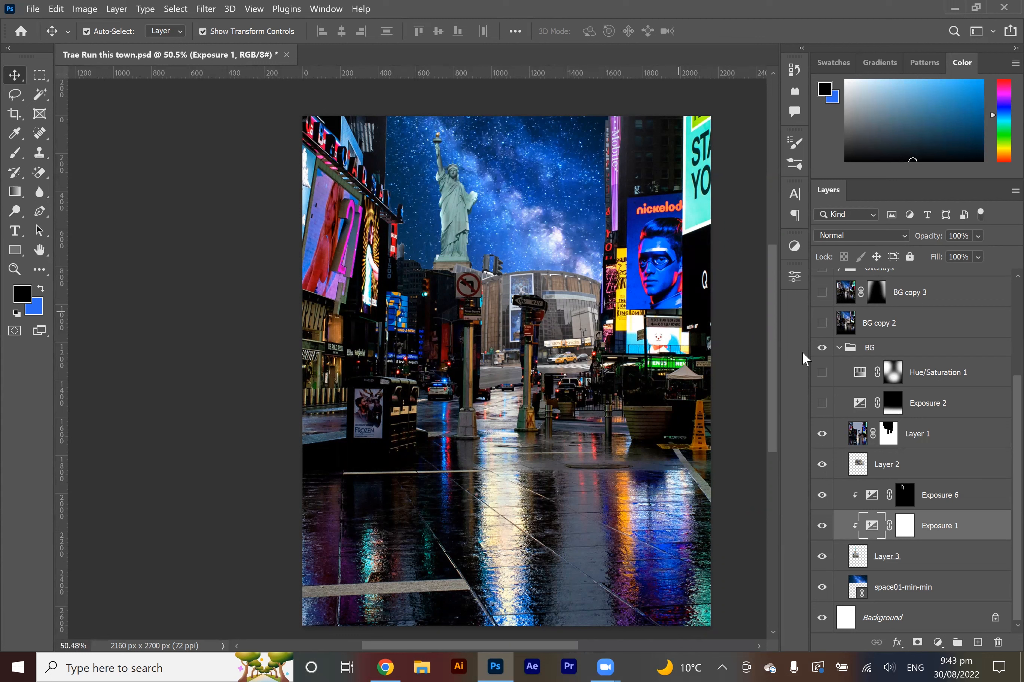
Show the Exposure 2 and Hue/Saturation 1 adjustments in the BG group.
left_click(822, 403)
scroll(467, 447, "down", 1)
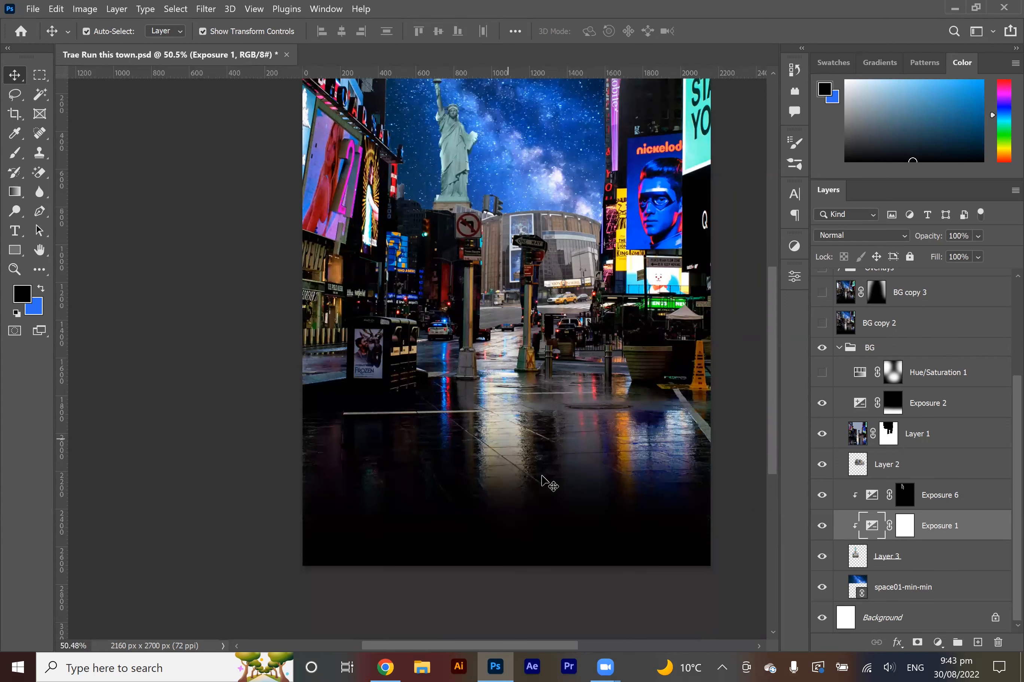
scroll(1000, 429, "up", 3)
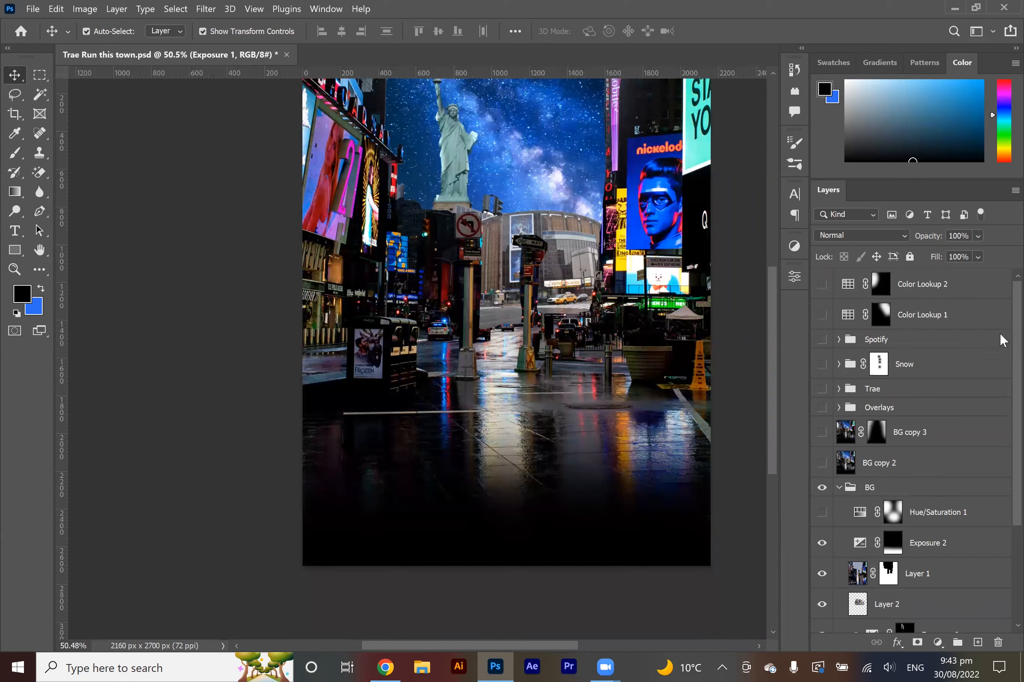
scroll(1000, 334, "down", 2)
scroll(586, 304, "up", 1)
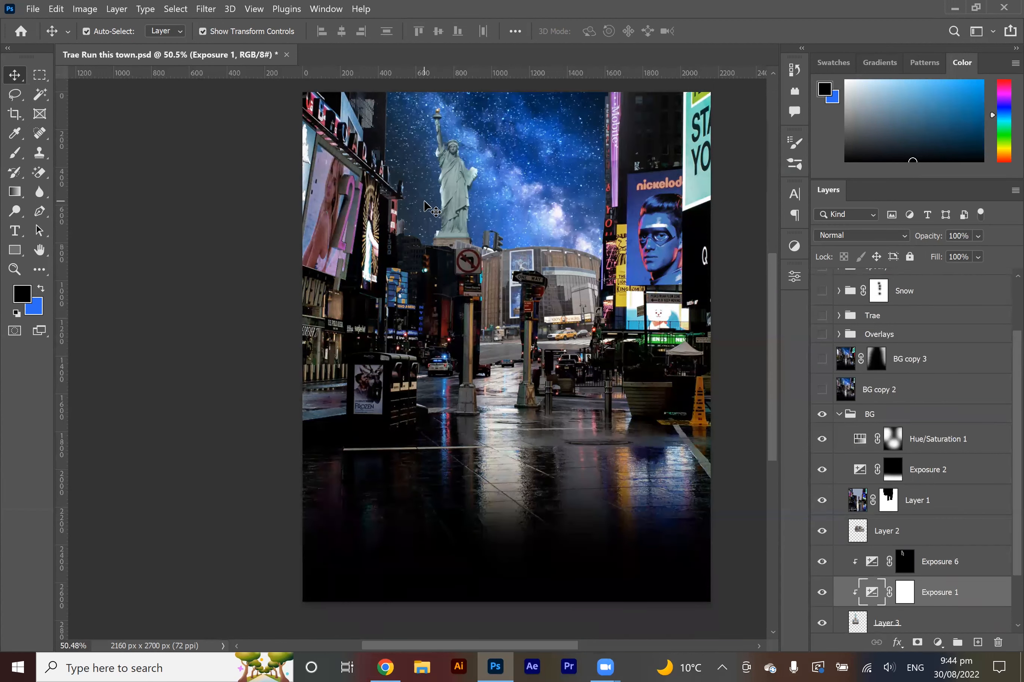
Collapse the BG group, duplicate it, and merge the duplicate into a single layer.
left_click(839, 414)
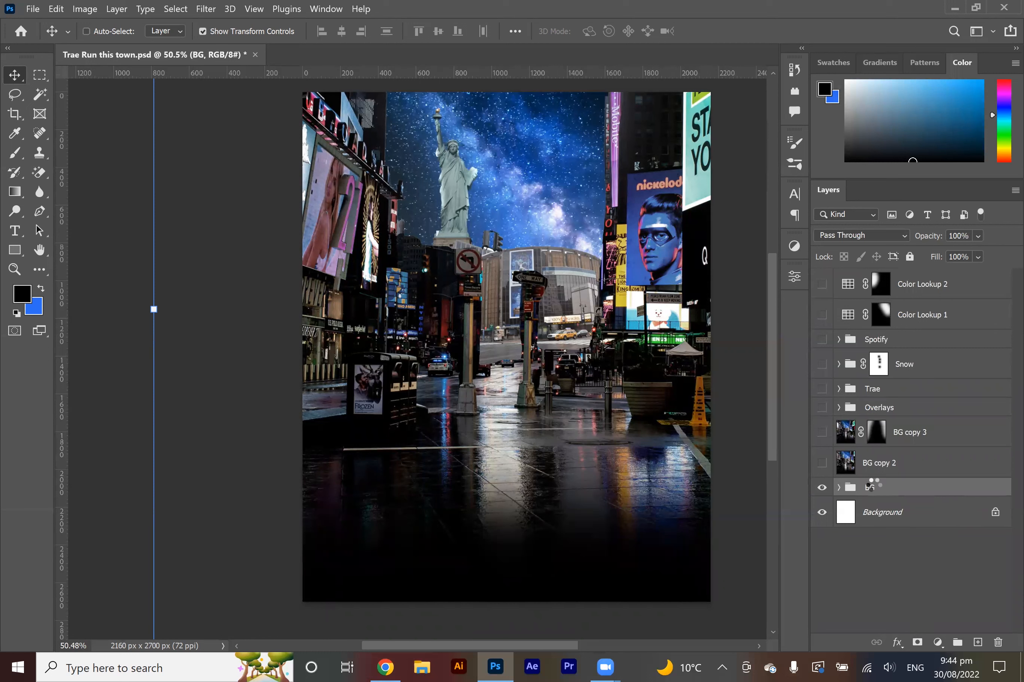
key("ctrl+j")
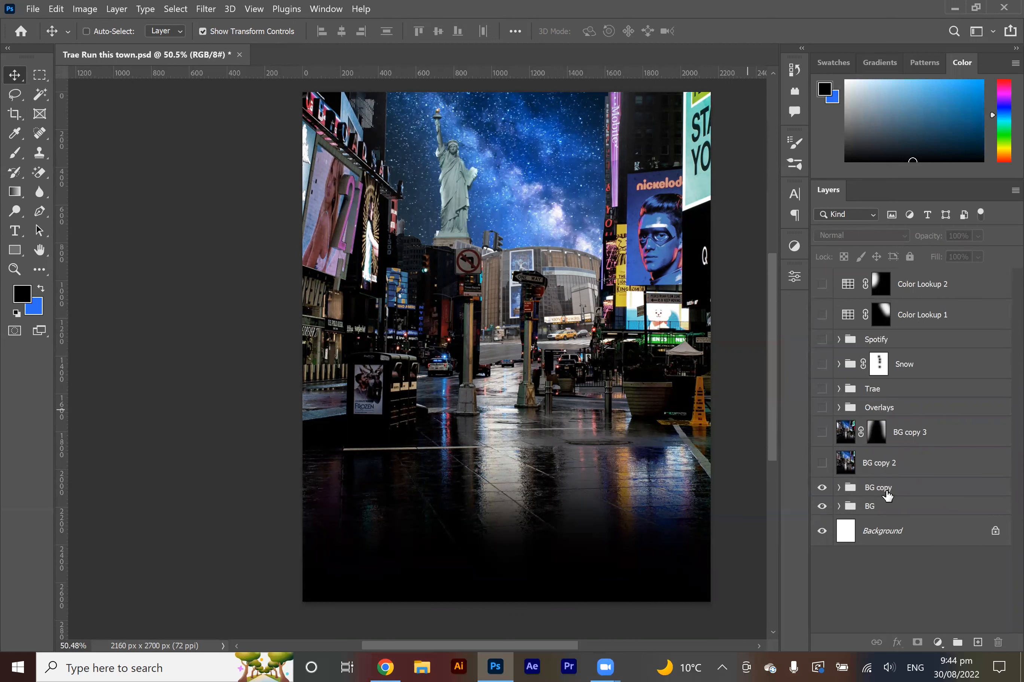
left_click(885, 489)
key("ctrl+e")
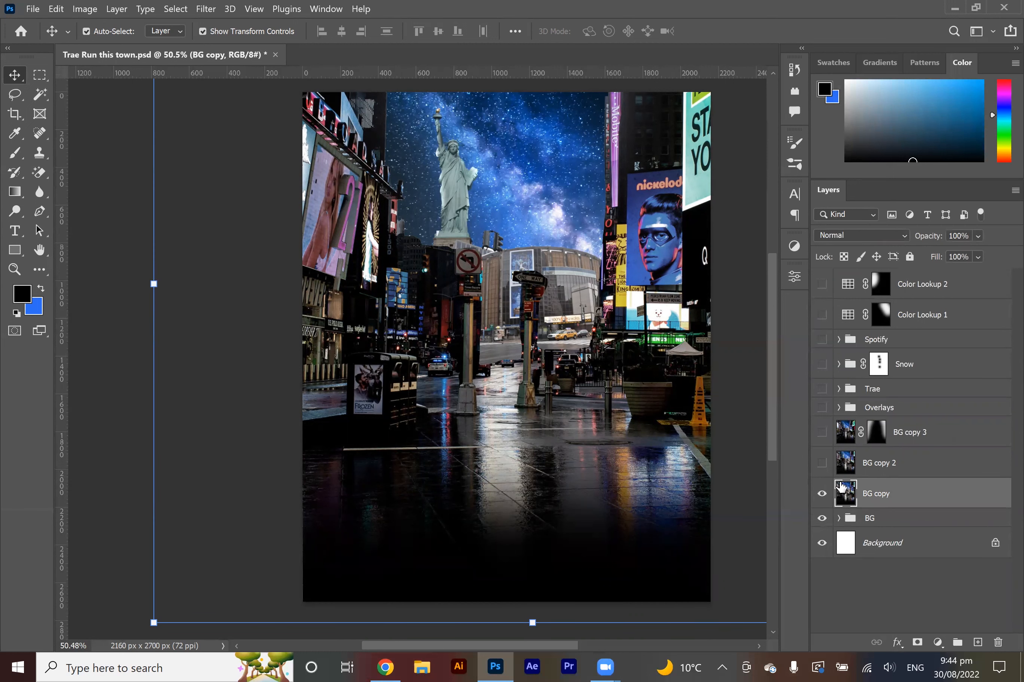
Hide the merged BG copy layer and briefly show BG copy 2 to compare it with the sharp background.
left_click(822, 494)
left_click(822, 462)
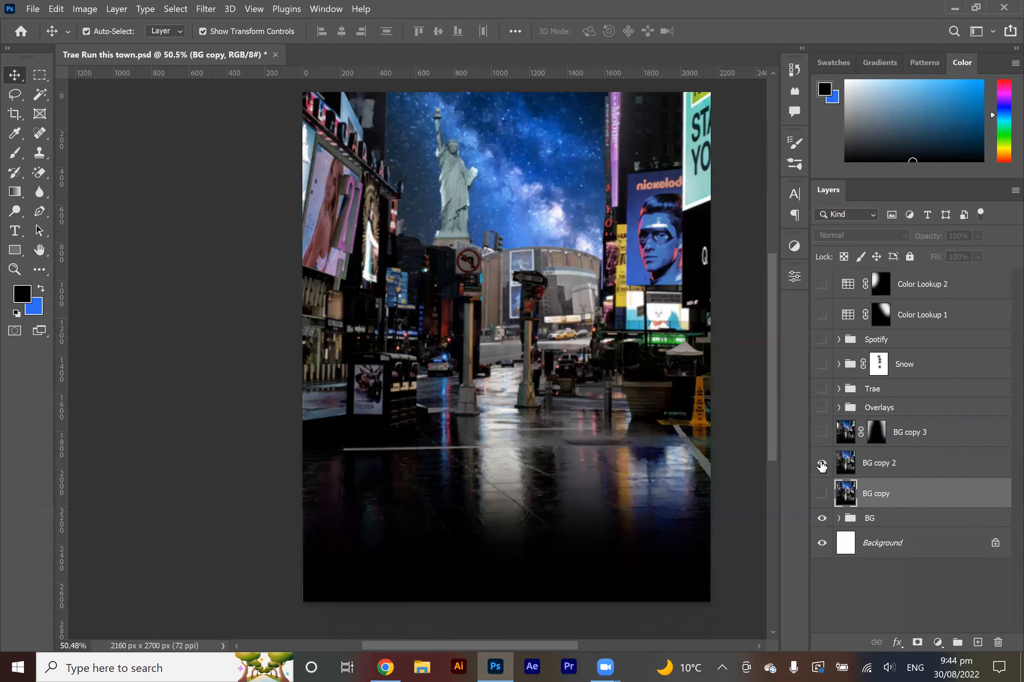
left_click(822, 463)
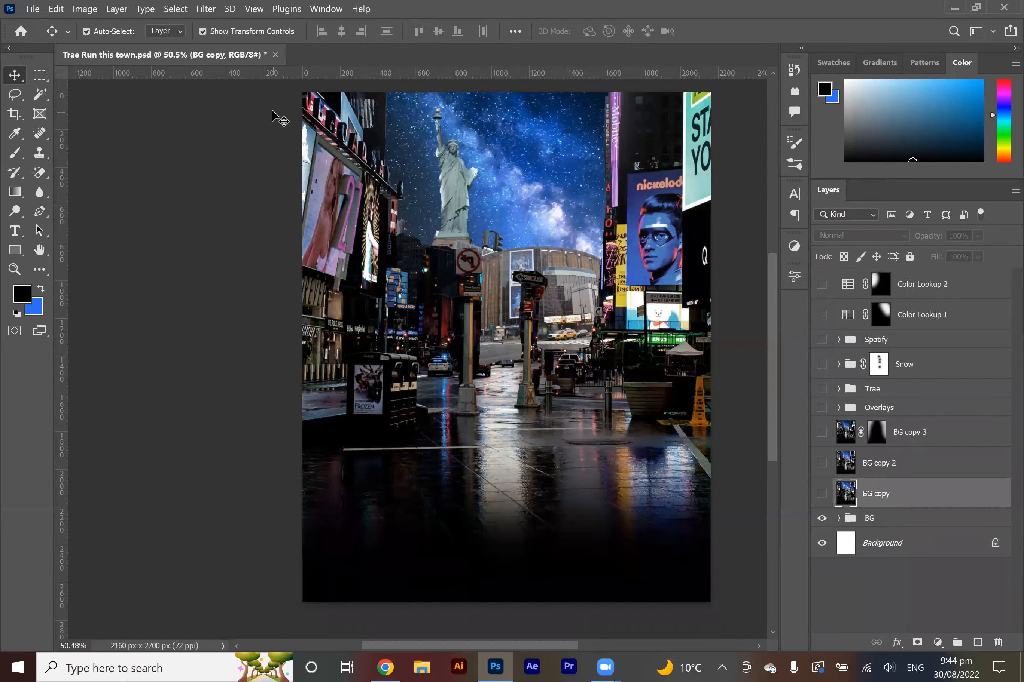
Try a Gaussian Blur on the BG copy layer, adjusting its radius.
left_click(206, 9)
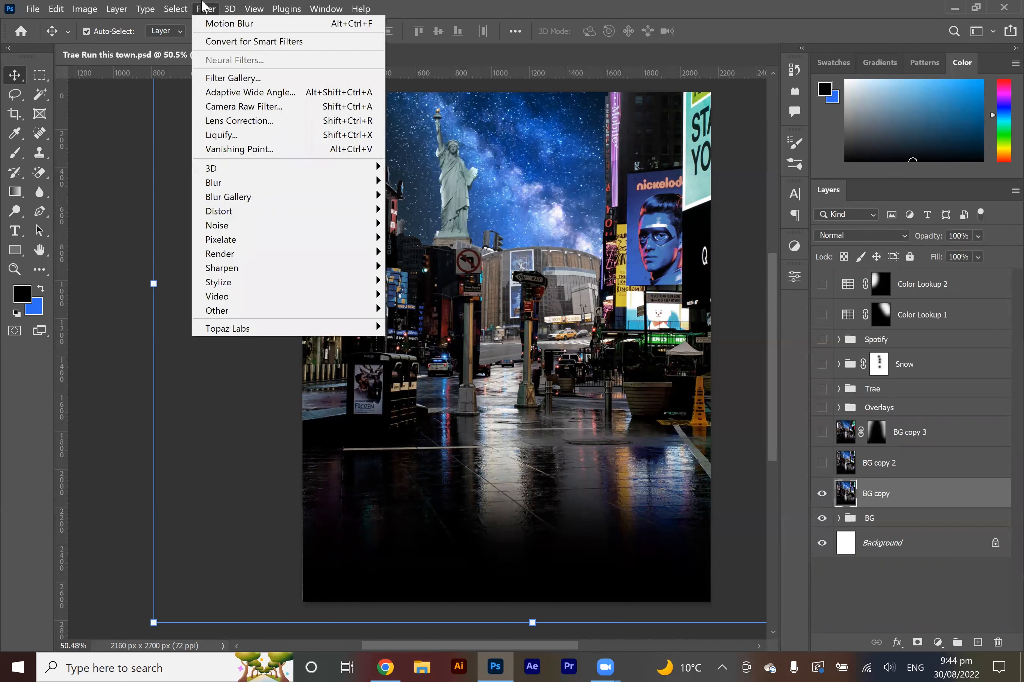
mouse_move(333, 184)
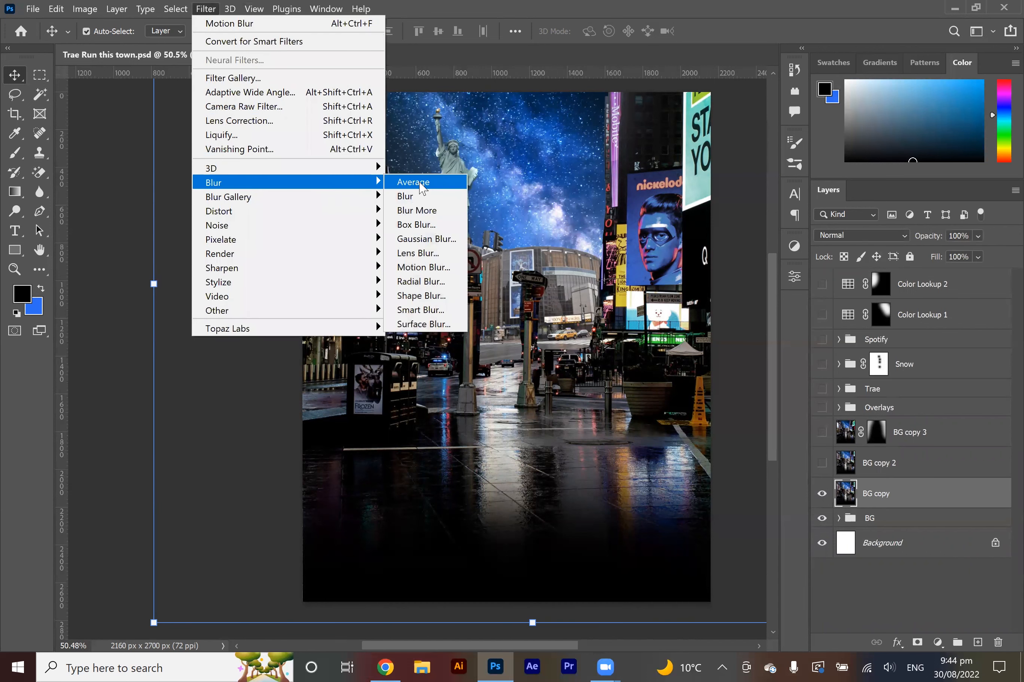
left_click(440, 238)
mouse_move(707, 344)
left_mouse_down()
mouse_move(788, 344)
mouse_move(704, 341)
mouse_move(721, 342)
left_mouse_up()
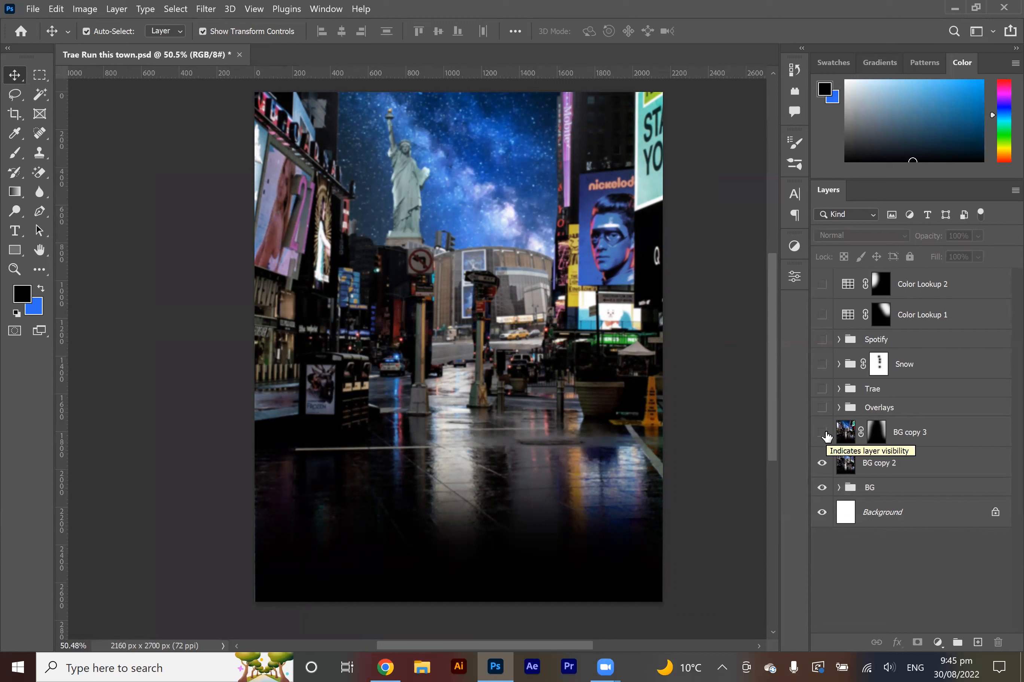
Show the masked BG copy 3 layer and inspect its effect on the buildings at both sides of the poster.
left_click(822, 433)
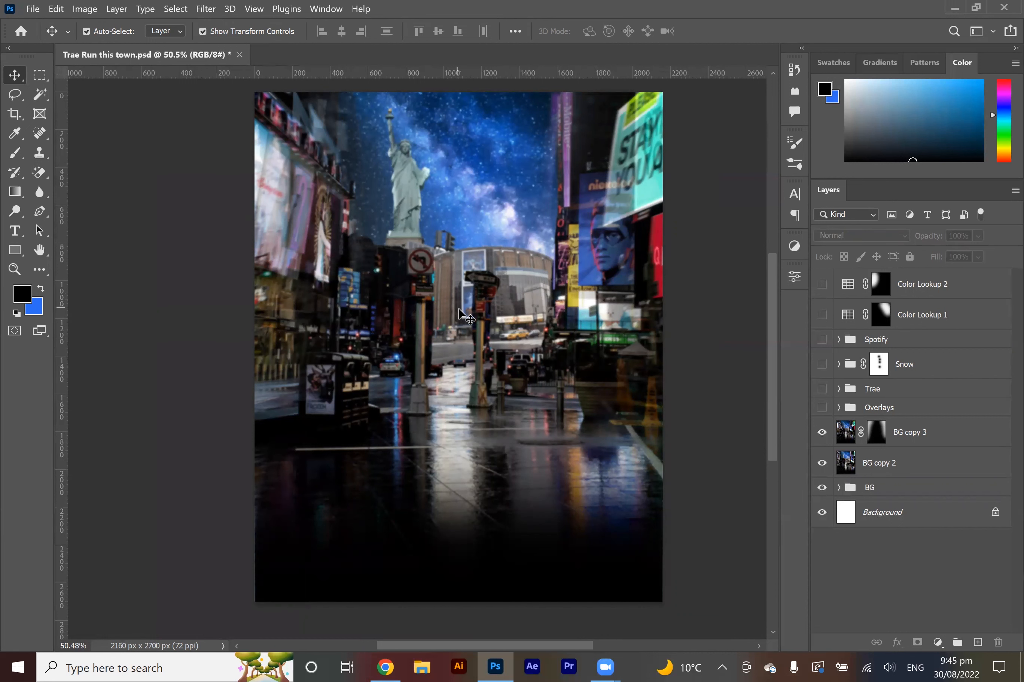
scroll(472, 339, "up", 1)
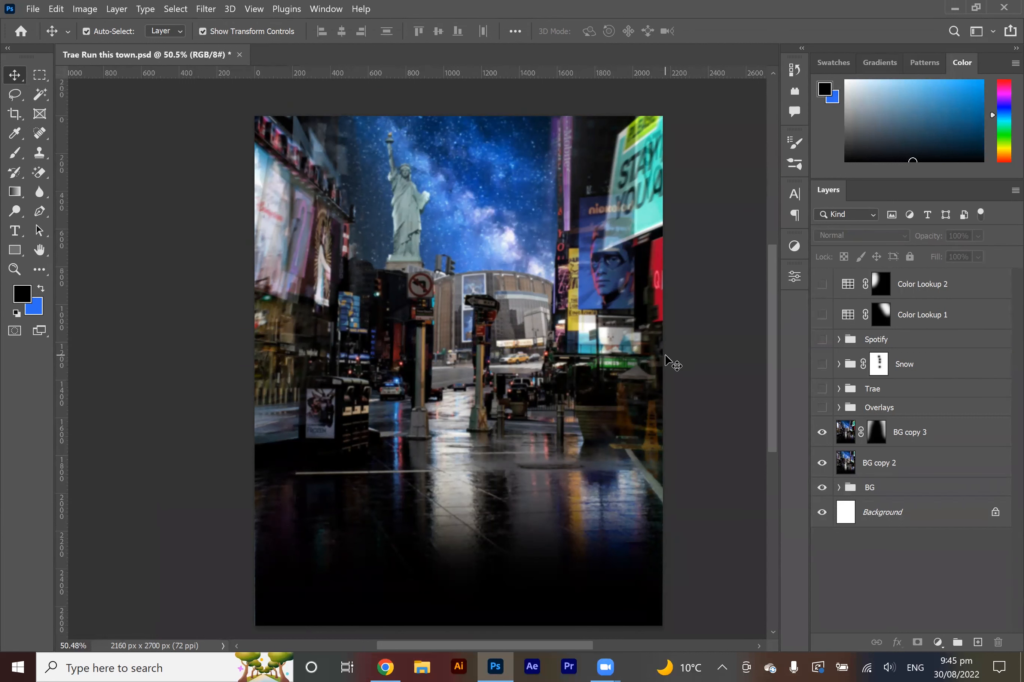
scroll(748, 381, "down", 1)
Show the Overlays group and expand it to list its layers.
left_click(821, 408)
left_click(836, 409)
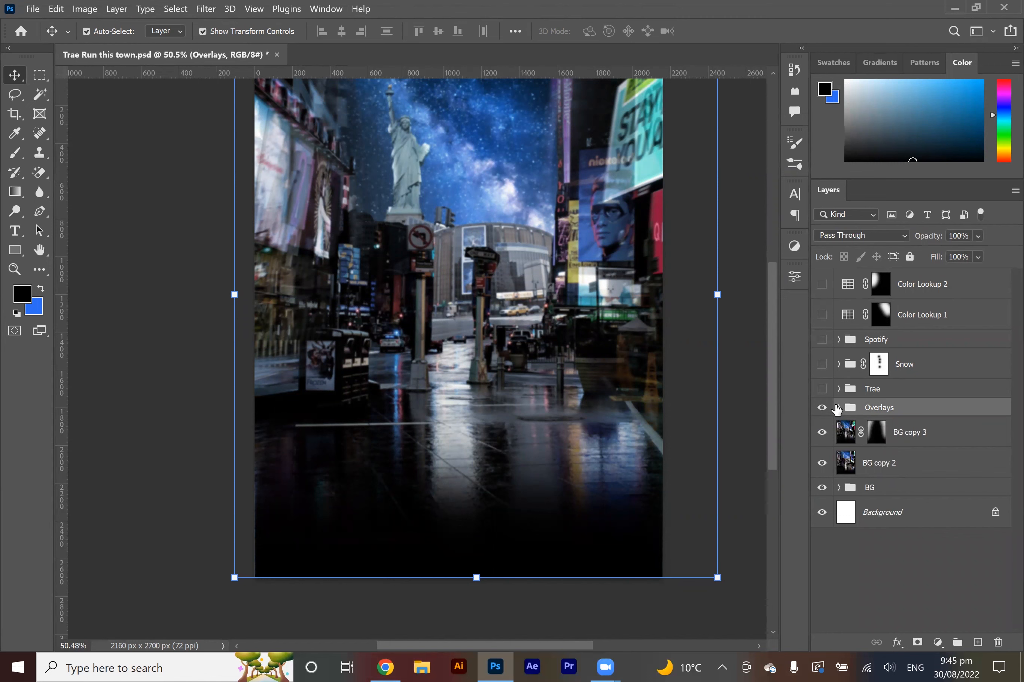
left_click(839, 409)
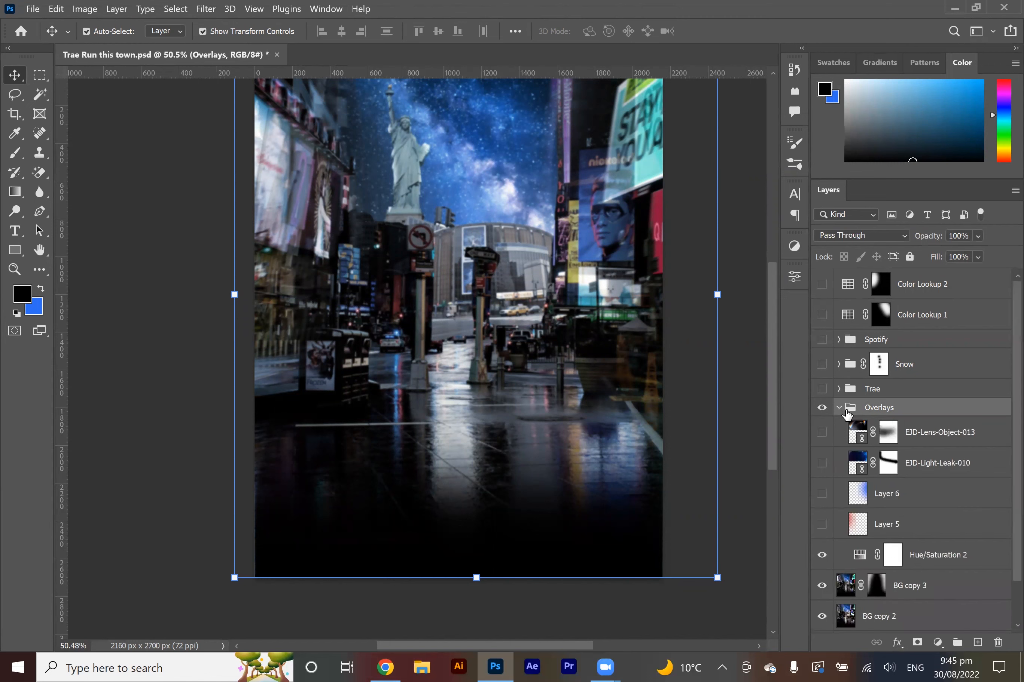
Review the colorize settings of the Hue/Saturation 2 adjustment in the Overlays group.
double_click(859, 555)
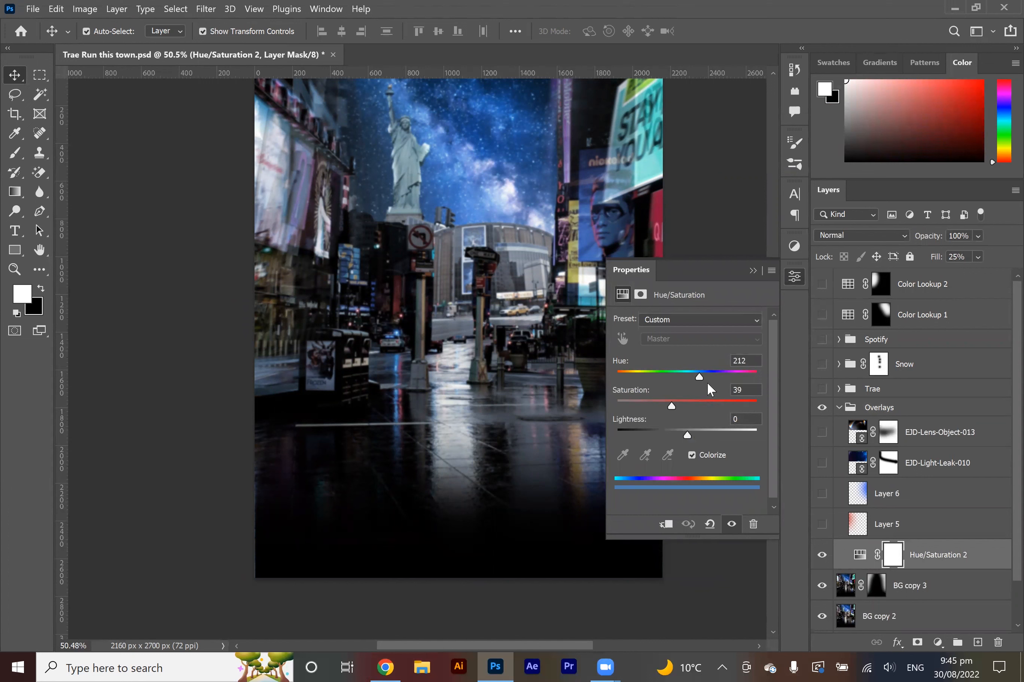
left_click(792, 276)
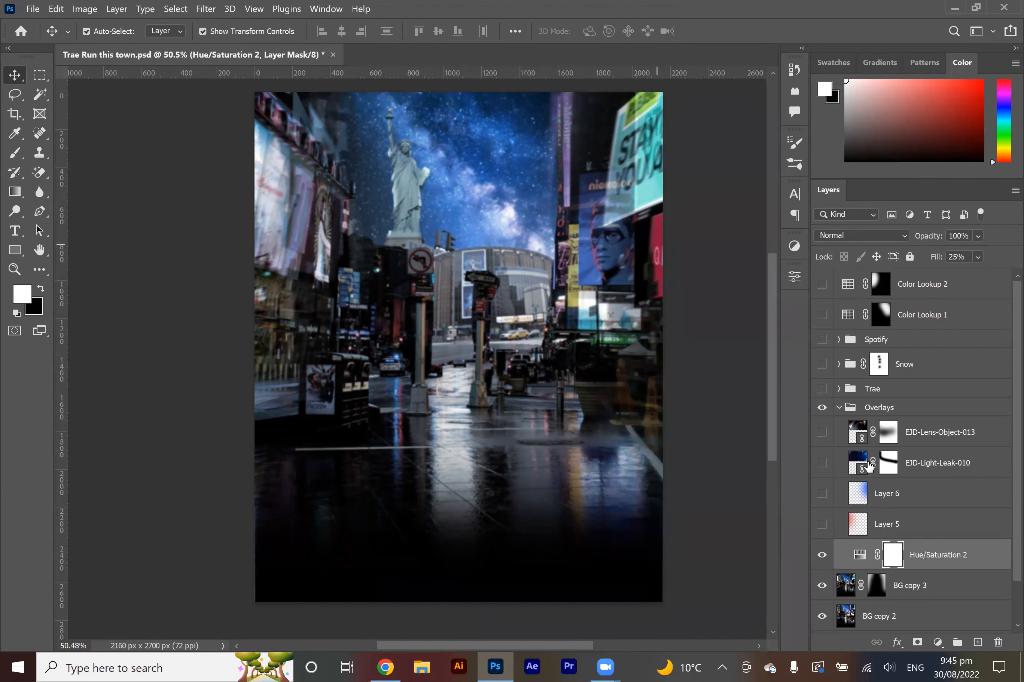
scroll(815, 462, "down", 2)
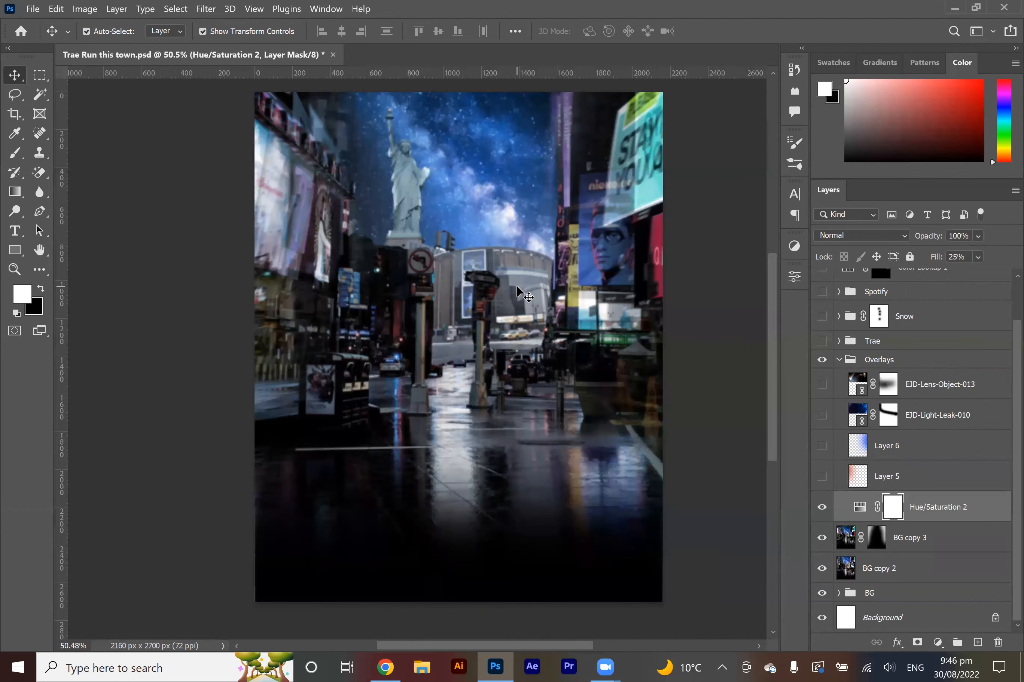
Try the Hue/Saturation 2 adjustment at 100% fill, lower the fill again, and deselect the layer.
left_click(978, 257)
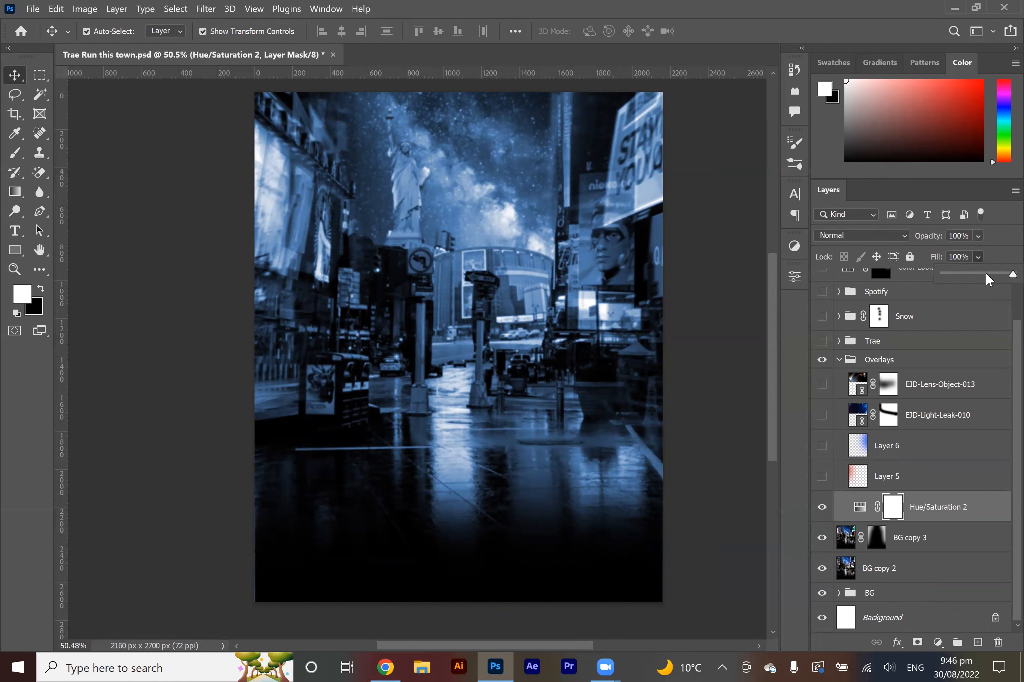
left_click_drag(981, 274, 961, 273)
left_click(734, 246)
left_click(741, 366)
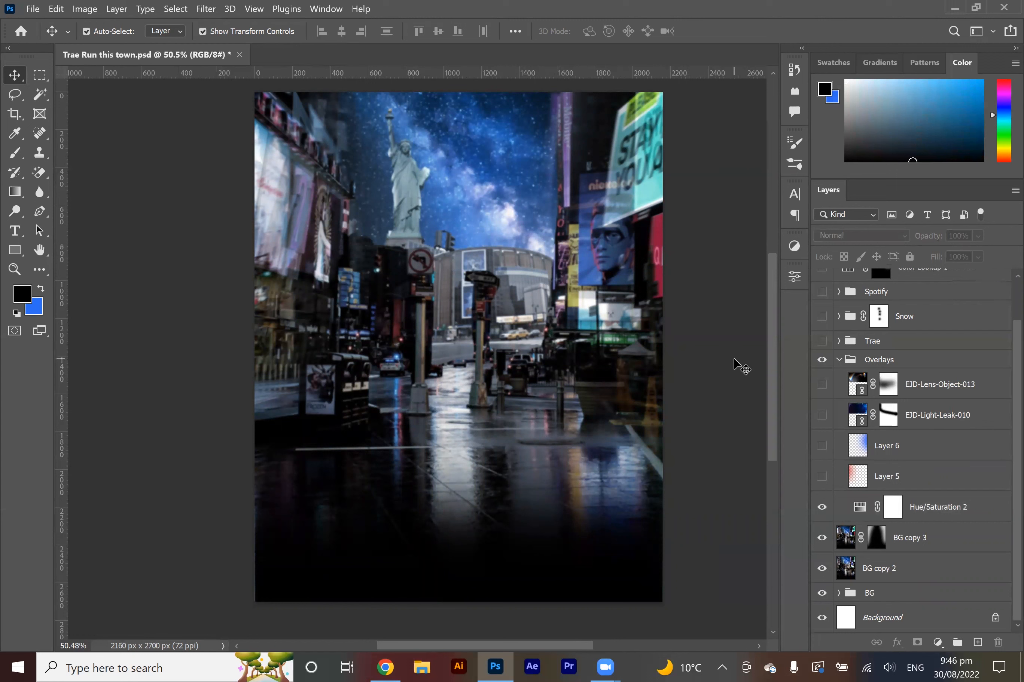
Show the red glow on Layer 5 in the Overlays group and select that layer.
left_click(823, 477)
left_click(922, 479)
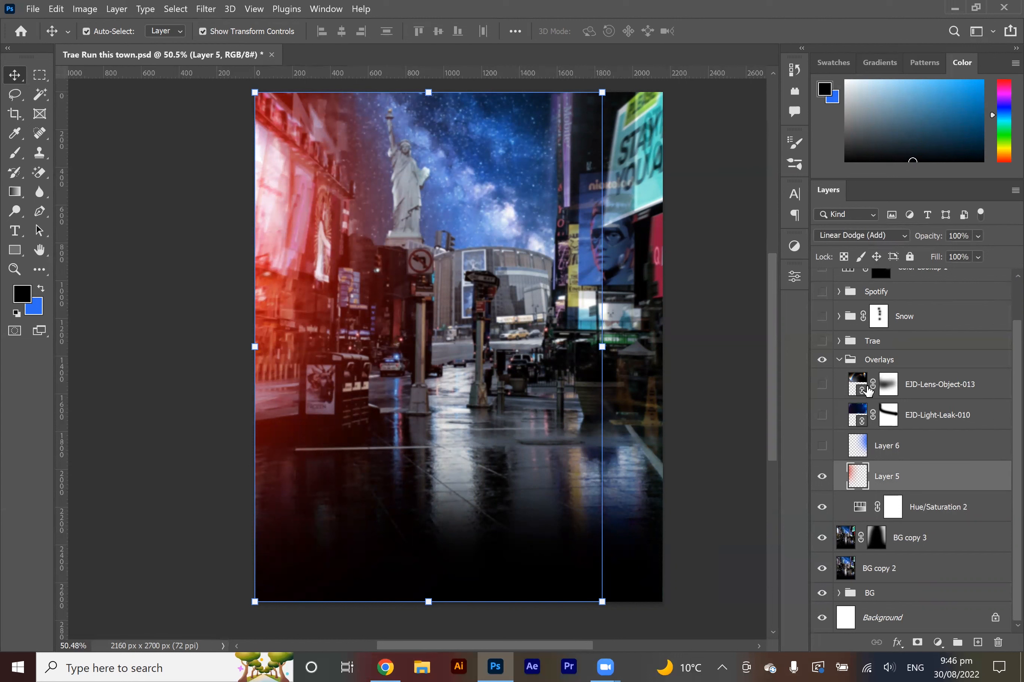
Show Layer 6, EJD-Light-Leak-010 and EJD-Lens-Object-013 in the Overlays group, and collapse the group.
left_click(822, 446)
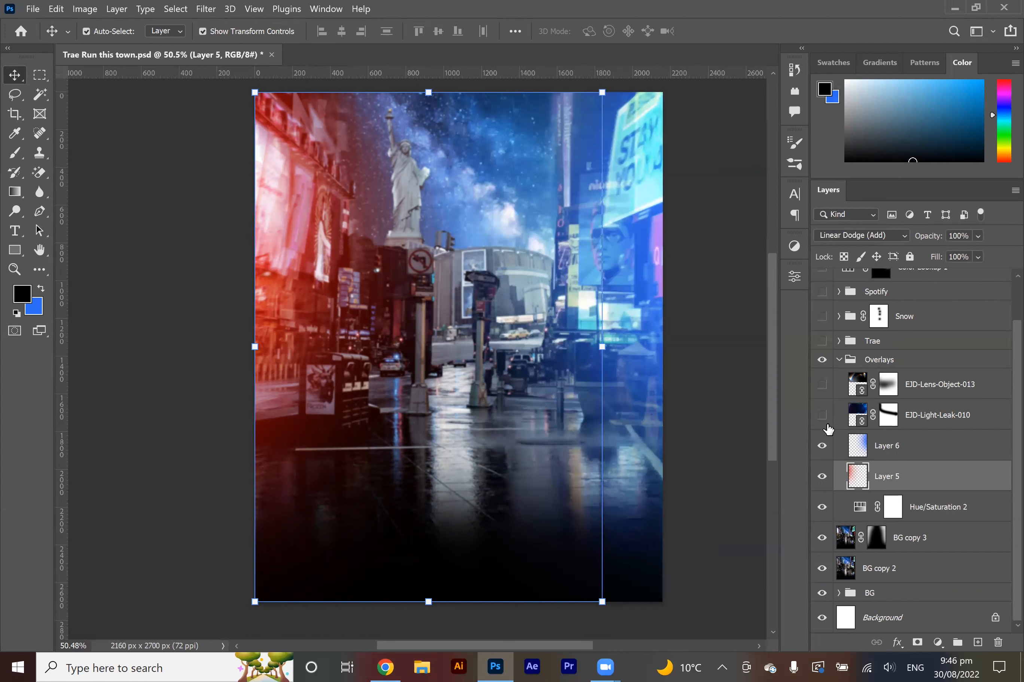
left_click_drag(822, 415, 824, 386)
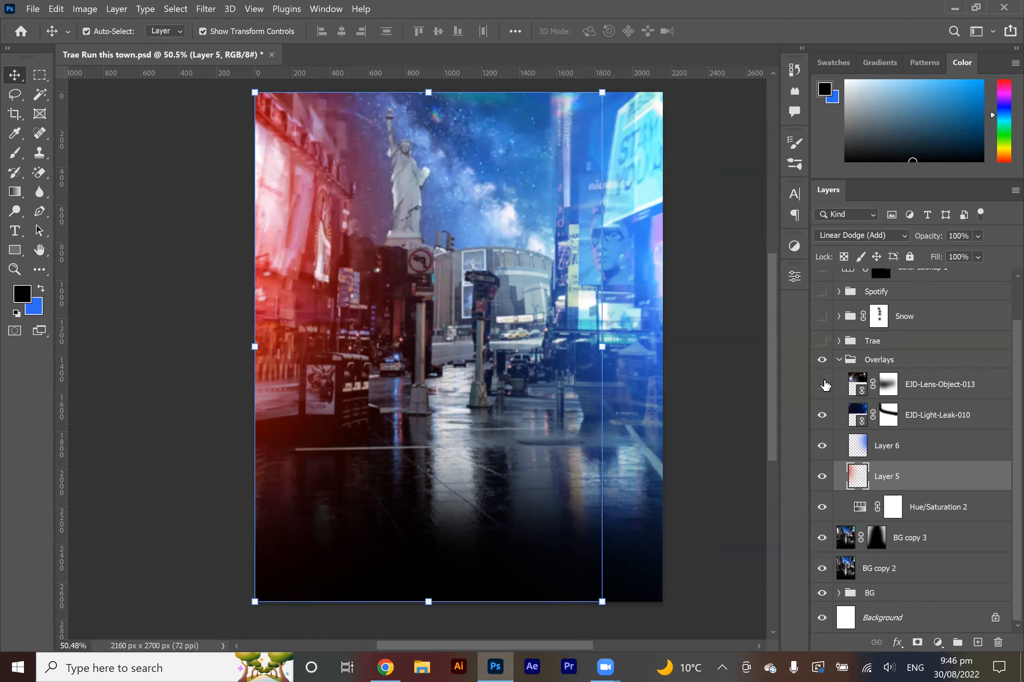
left_click(838, 360)
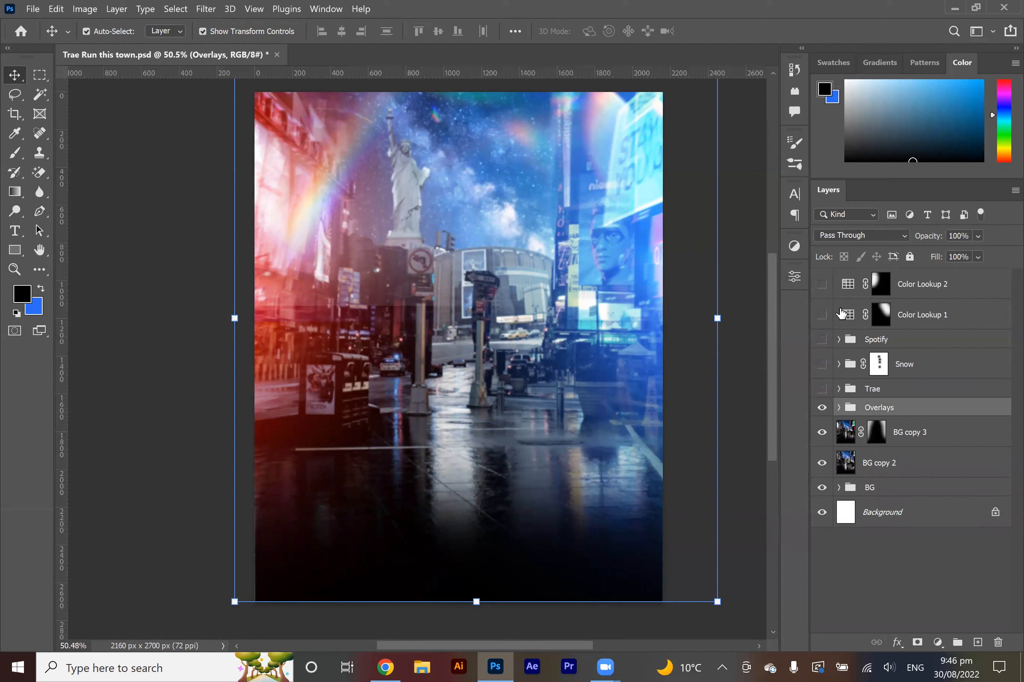
Expand the Trae group to list its layers and make the group visible.
left_click(838, 389)
scroll(899, 396, "down", 3)
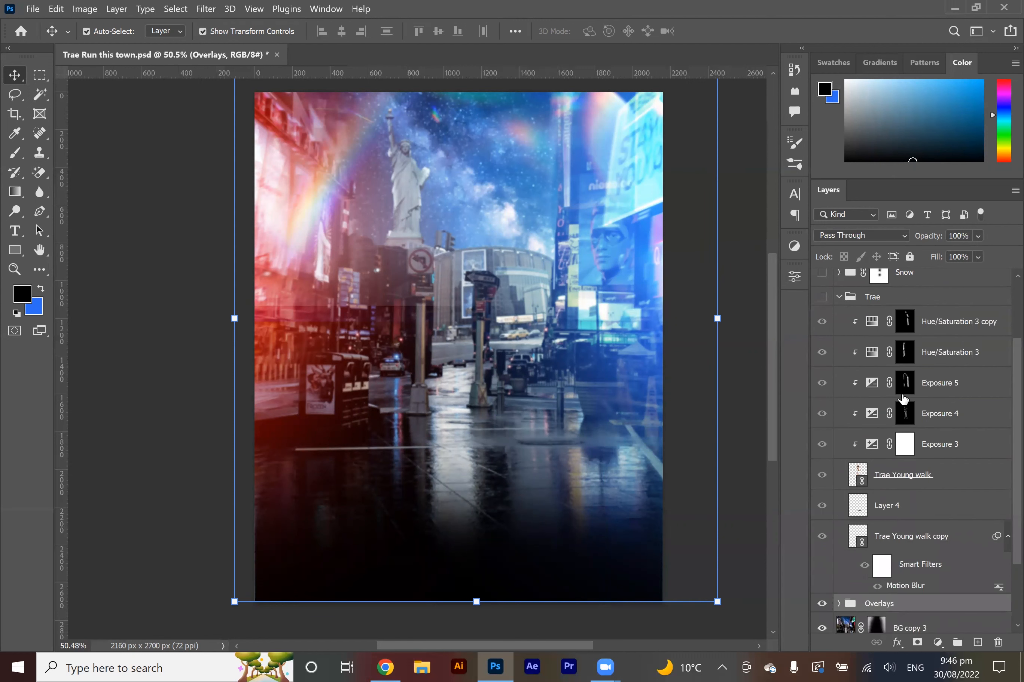
left_click(822, 297)
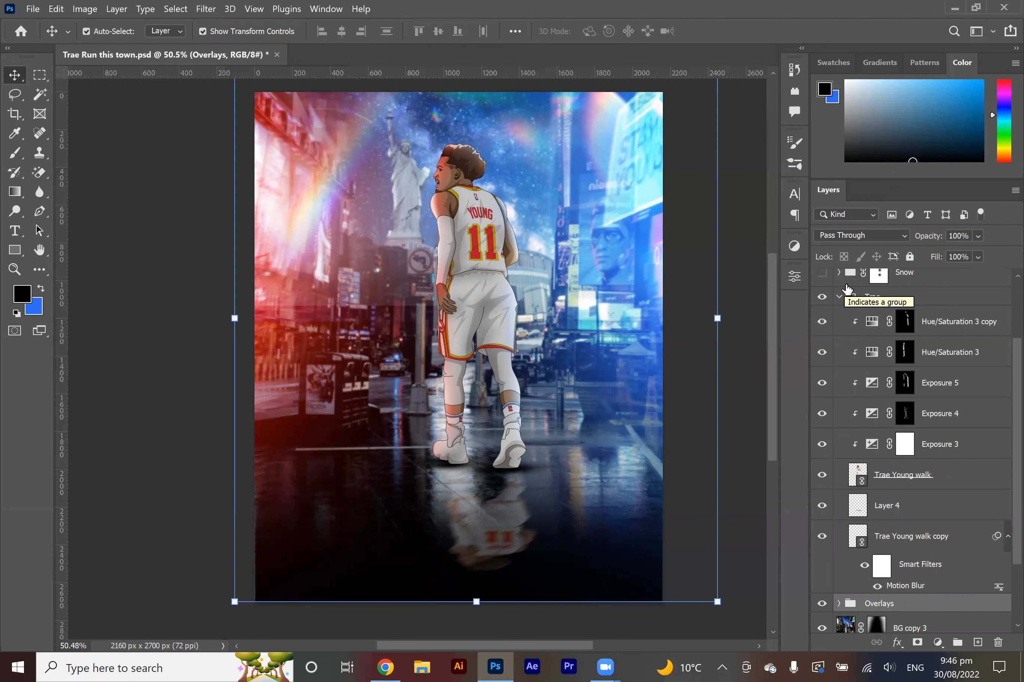
Hide every layer in the Trae group except Trae Young walk, including the adjustments, Layer 4 and Trae Young walk copy.
left_click(822, 322)
left_click(822, 352)
left_click(822, 383)
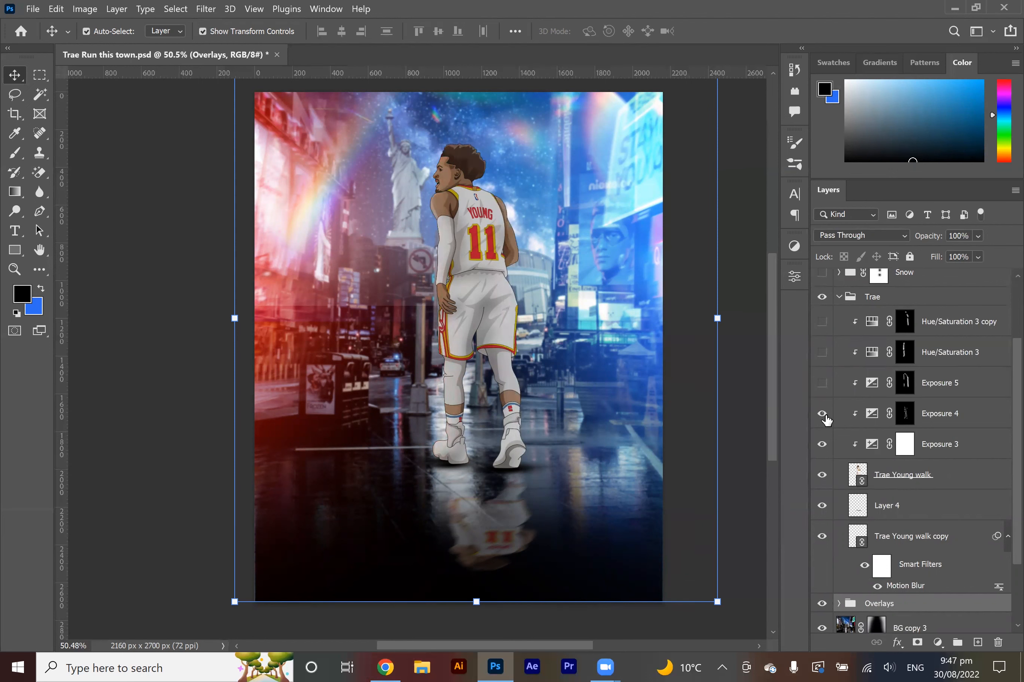
left_click(821, 413)
left_click(822, 444)
left_click(822, 506)
left_click(822, 536)
scroll(558, 351, "up", 2)
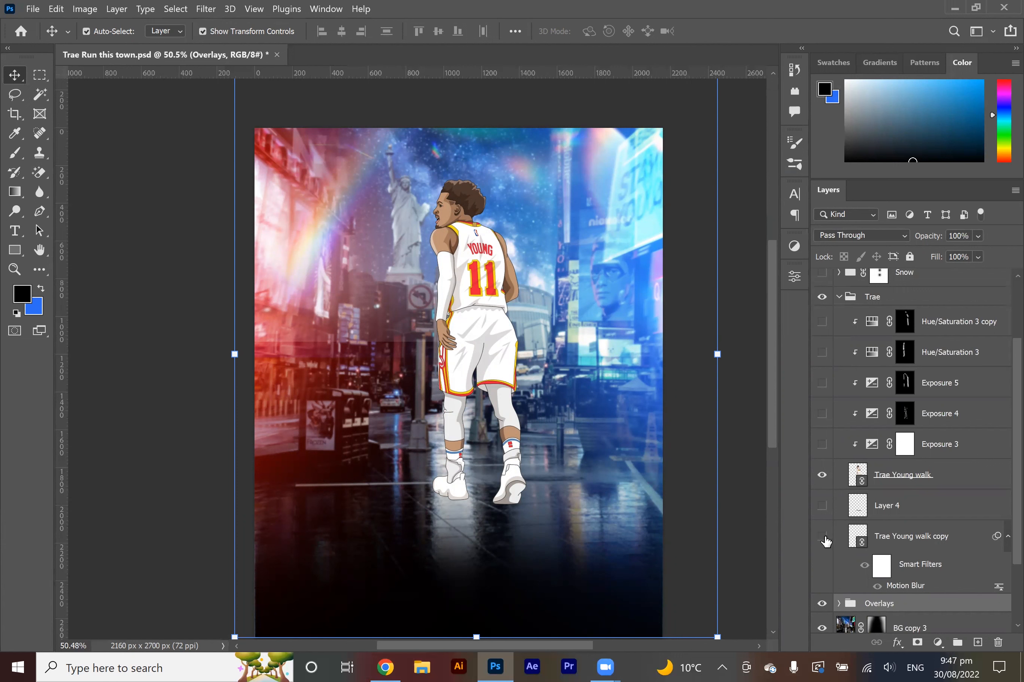
Try building a vertically flipped, shortened reflection below the feet from a duplicated Trae Young walk layer, and delete the flipped layer.
left_click(899, 476)
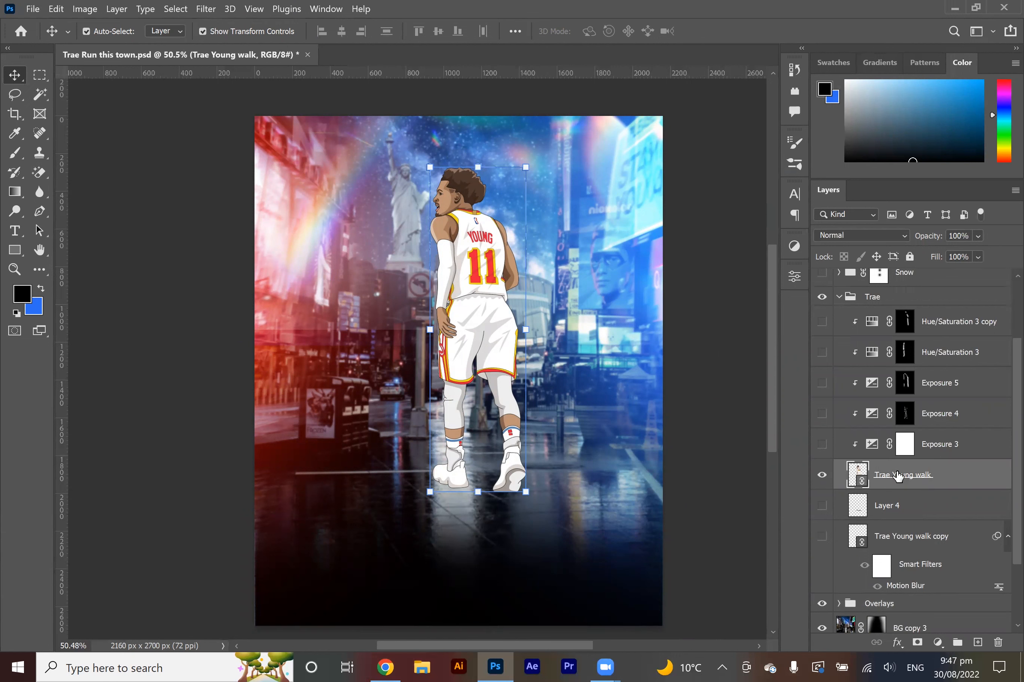
key("ctrl+j")
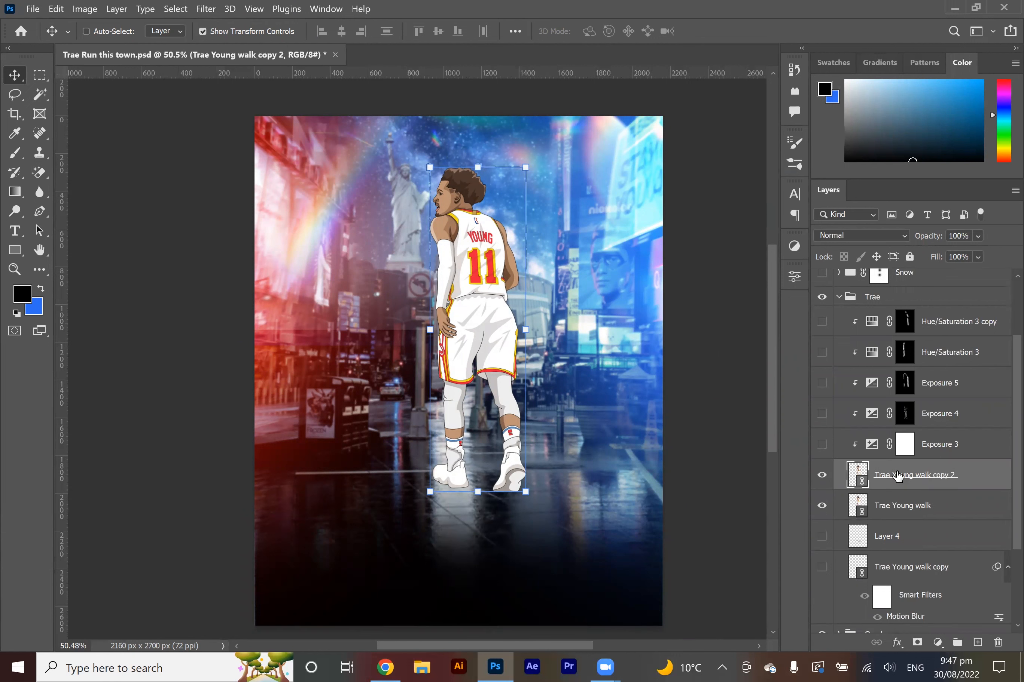
left_click(885, 506)
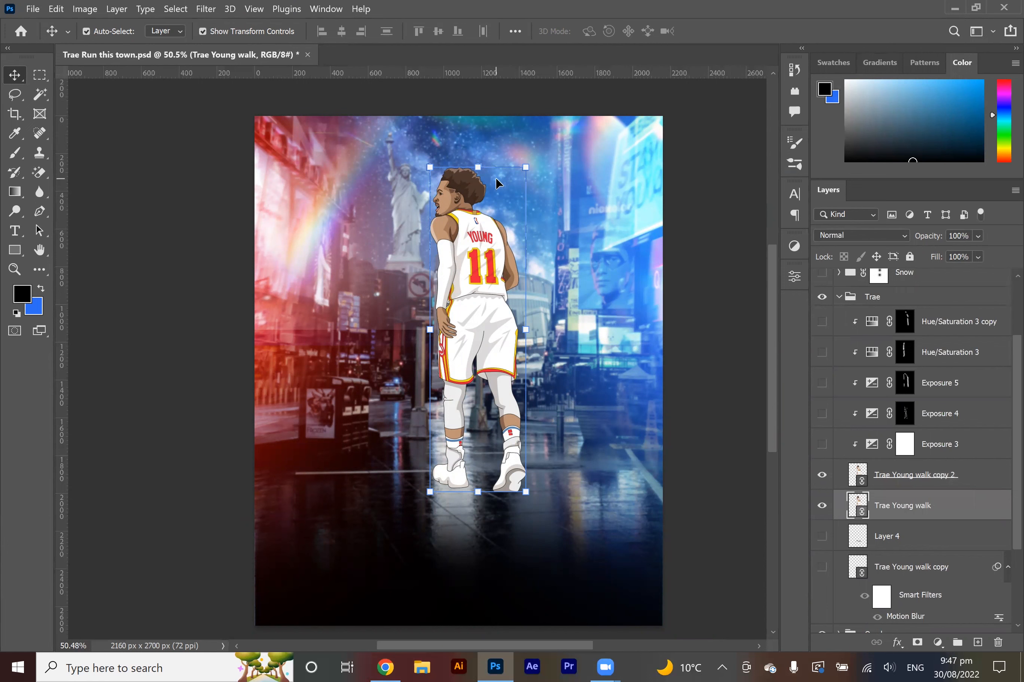
key("ctrl")
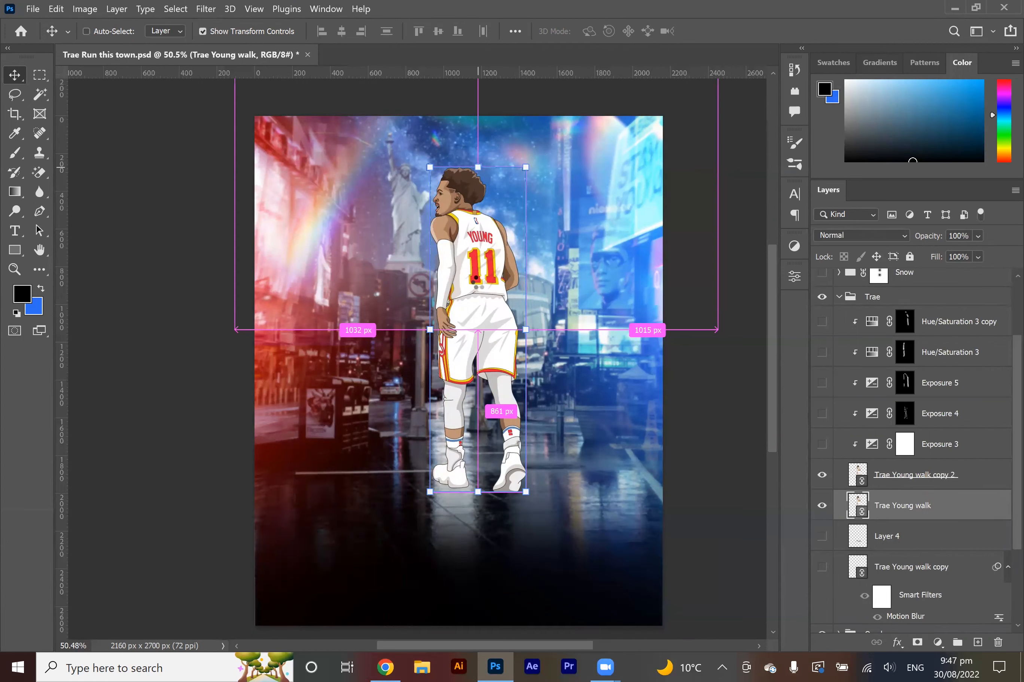
key("ctrl+t")
left_click_drag(477, 167, 494, 622)
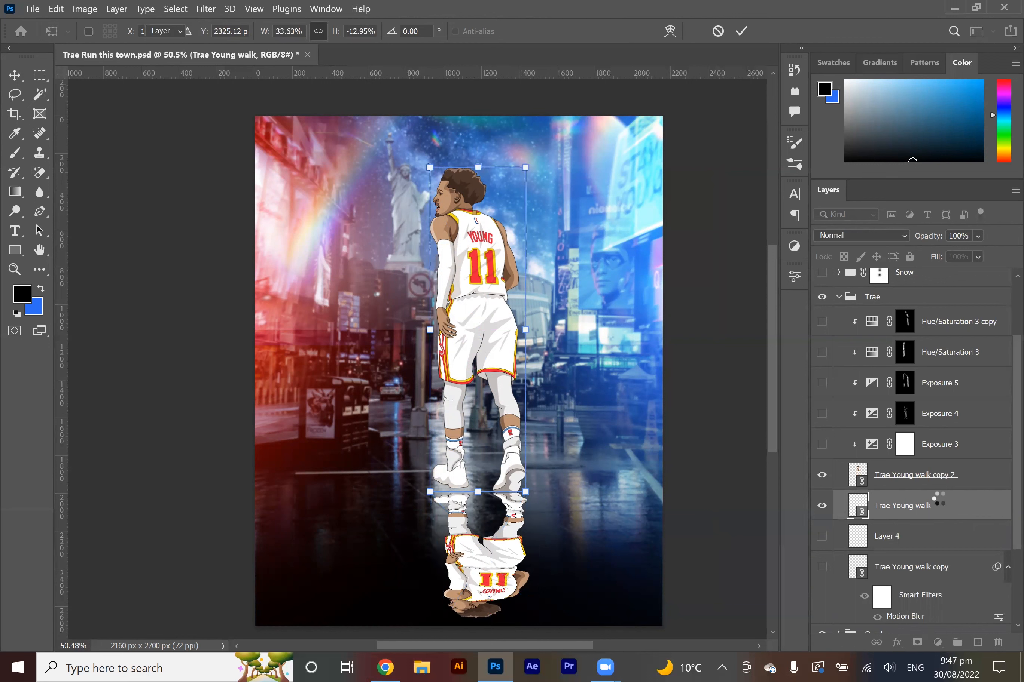
key("Return")
key("Delete")
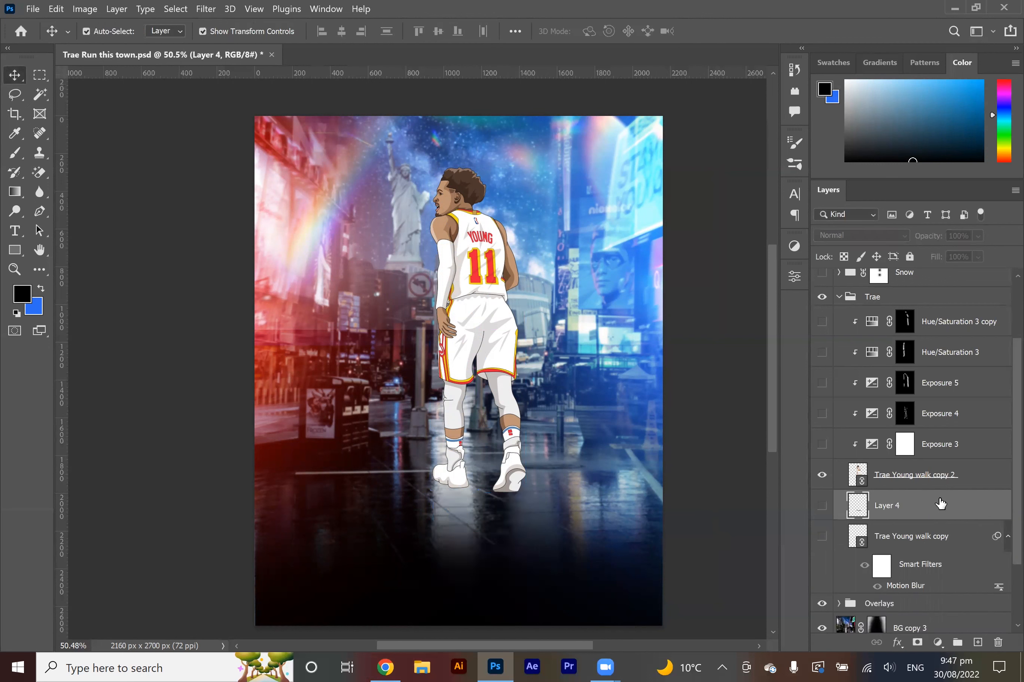
Show and select the Trae Young walk copy layer, and examine the motion-blurred reflection below the feet.
left_click(822, 536)
left_click(926, 549)
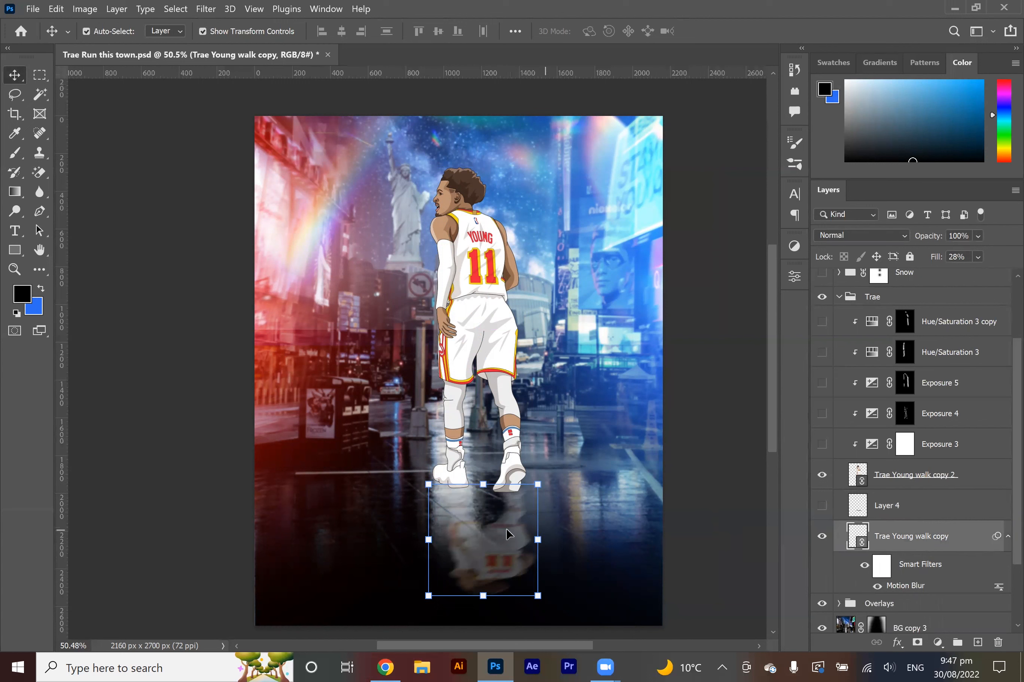
scroll(511, 528, "up", 2)
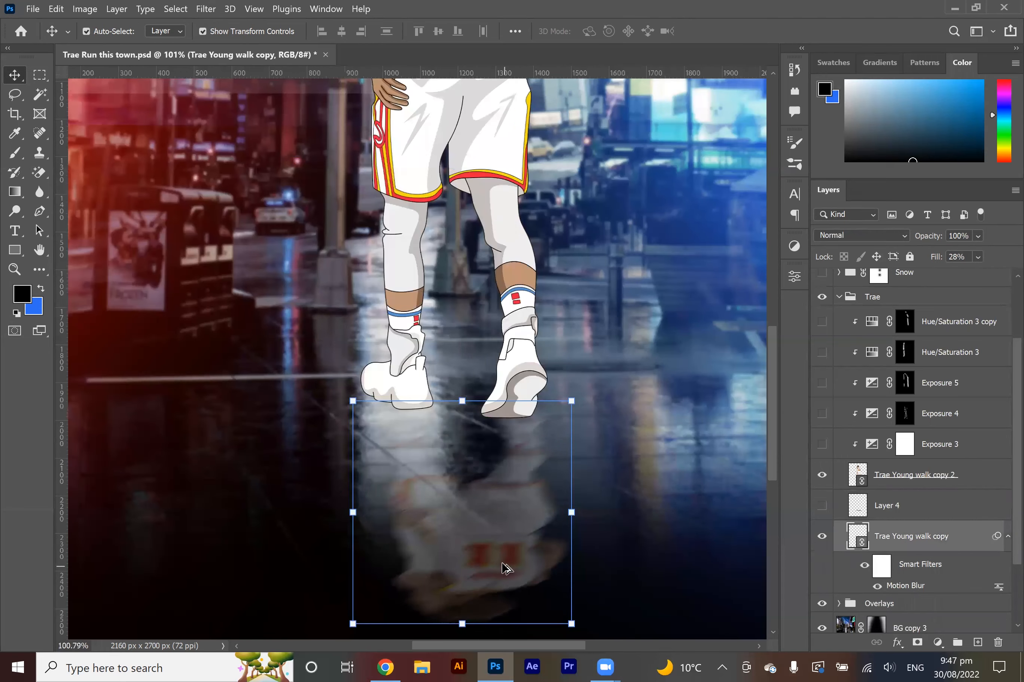
scroll(506, 568, "up", 1)
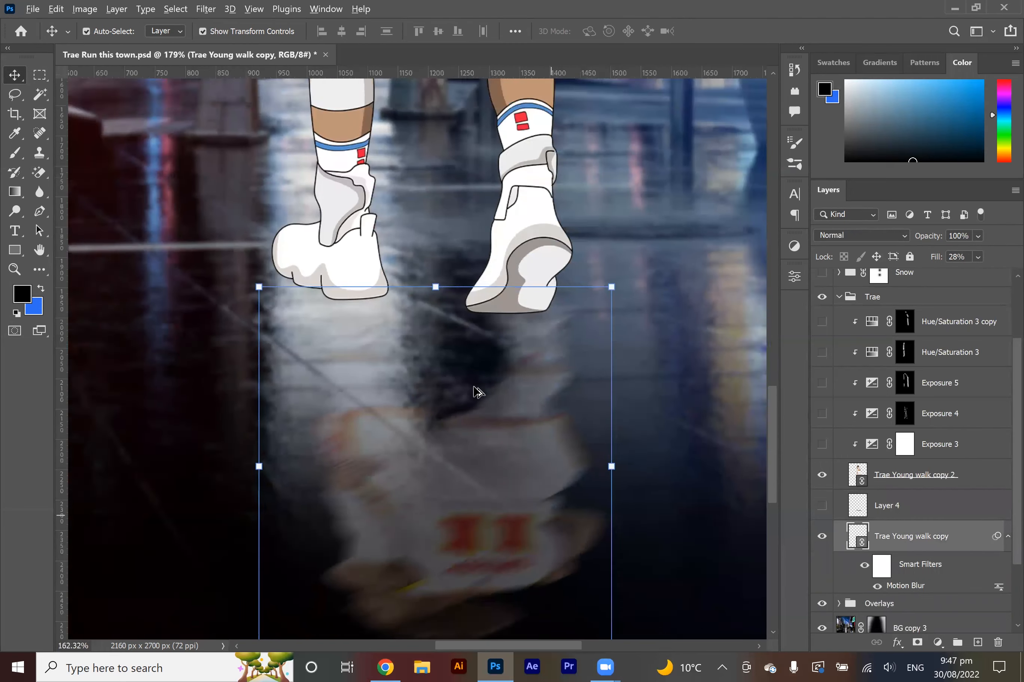
scroll(484, 383, "down", 3)
scroll(481, 369, "up", 3)
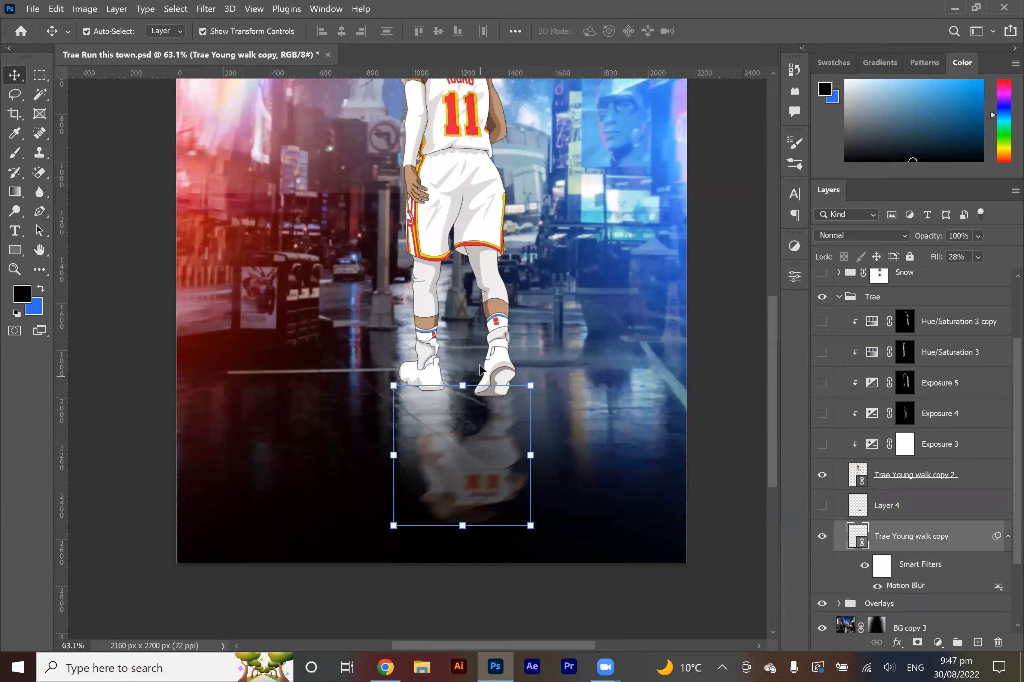
scroll(480, 369, "up", 2)
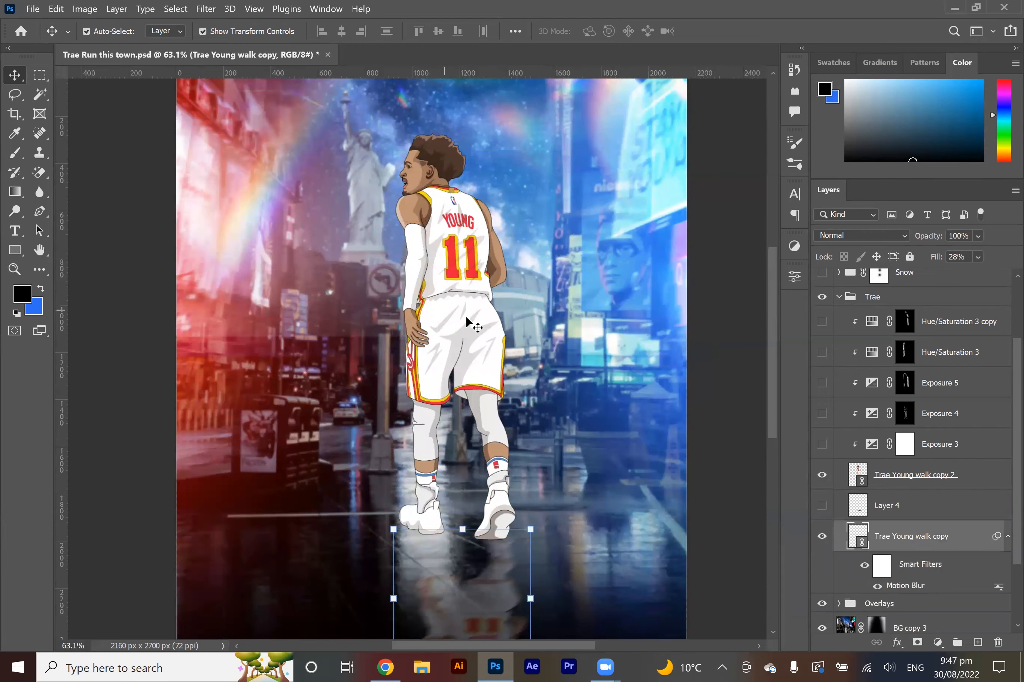
scroll(484, 371, "down", 2)
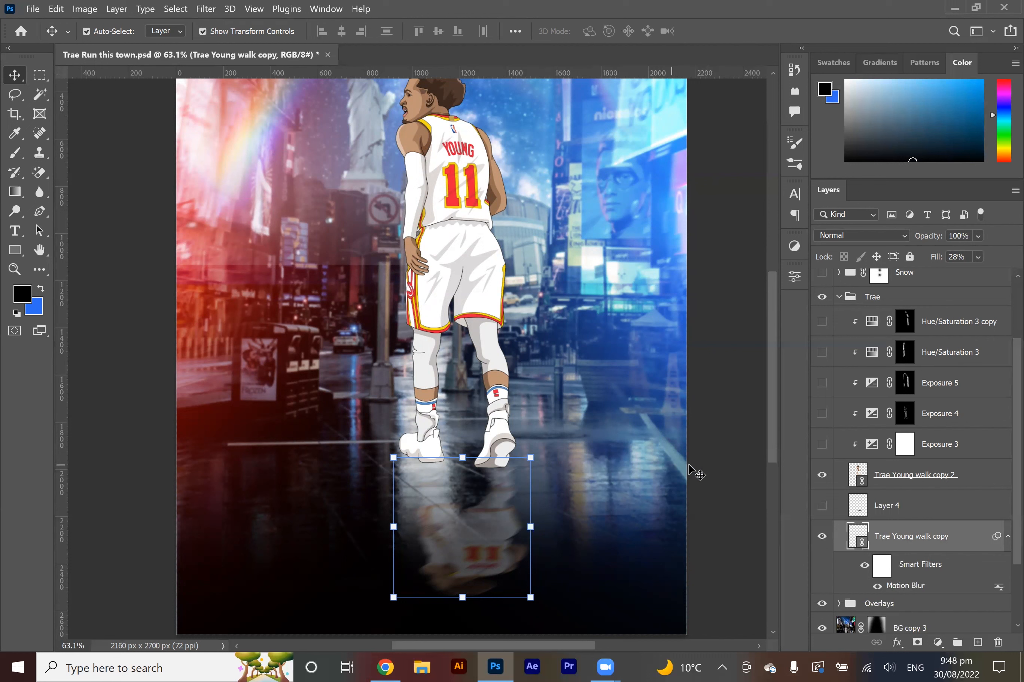
Show the shadow under the feet on Layer 4 and compare the shoes with and without it up close.
left_click(822, 512)
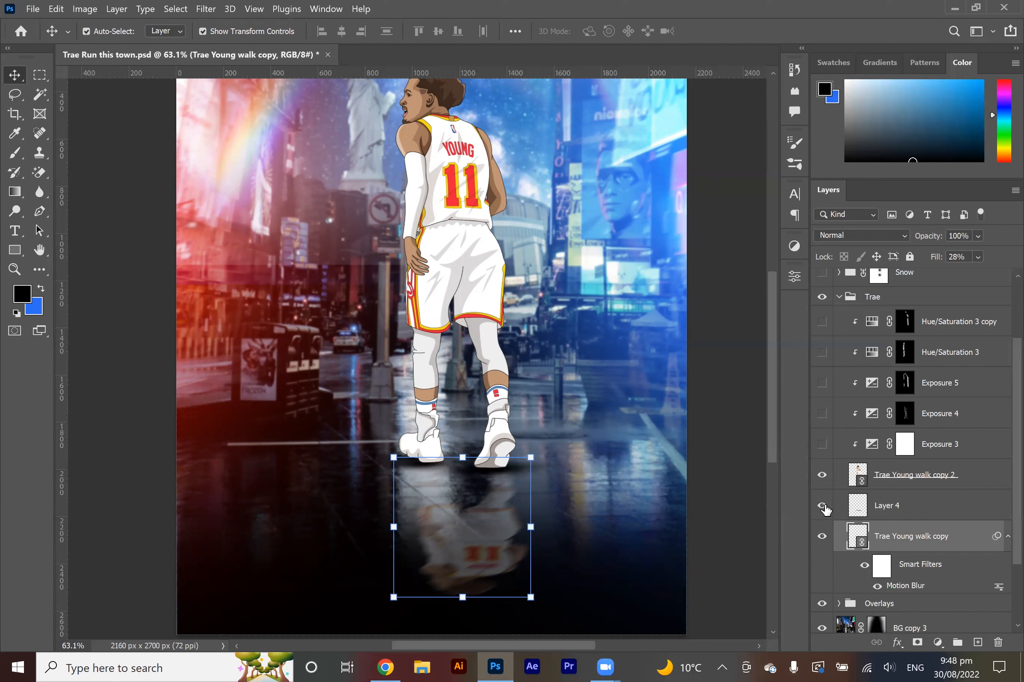
left_click(738, 465)
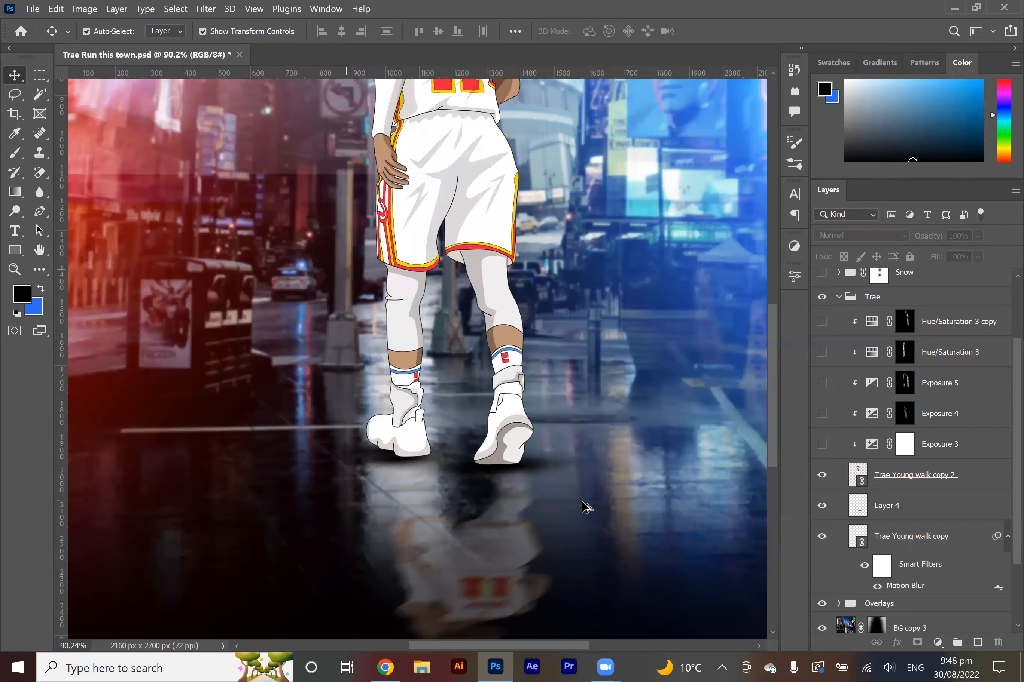
scroll(491, 484, "up", 5)
left_click(822, 507)
left_click(822, 506)
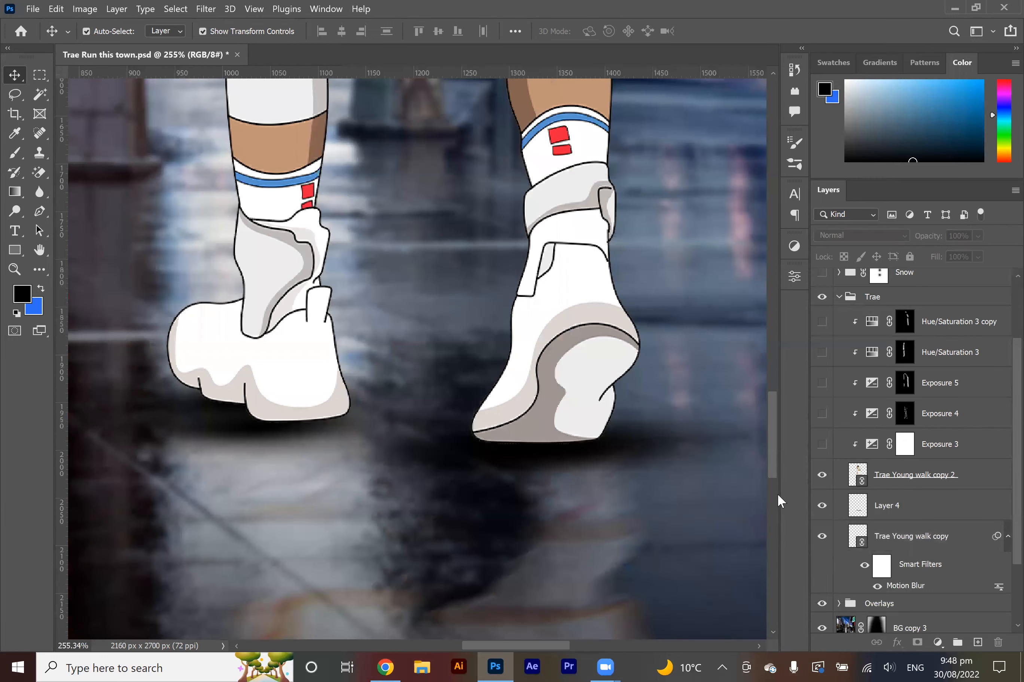
Try a flattened soft brush tip on a new layer above Layer 4, and delete that layer.
key("b")
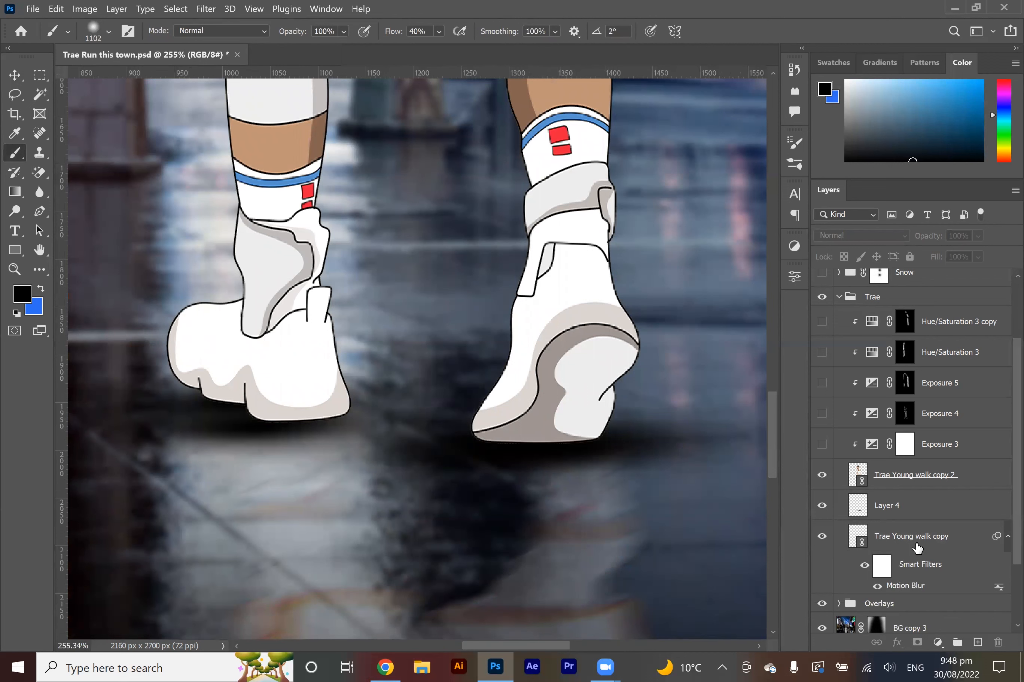
left_click(923, 508)
left_click(977, 643)
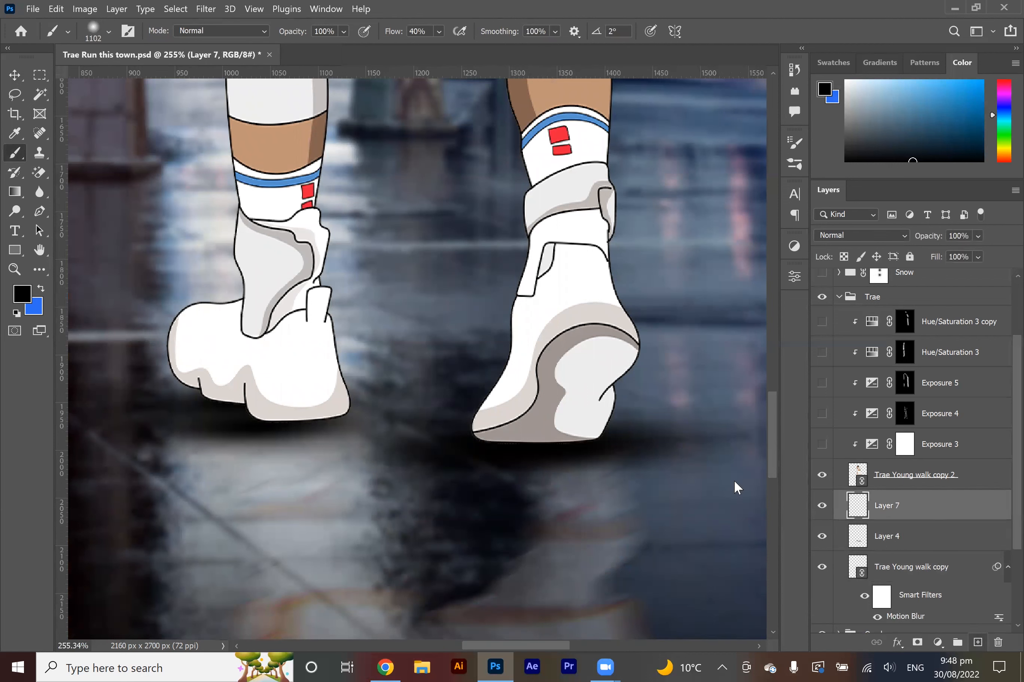
right_click(511, 394)
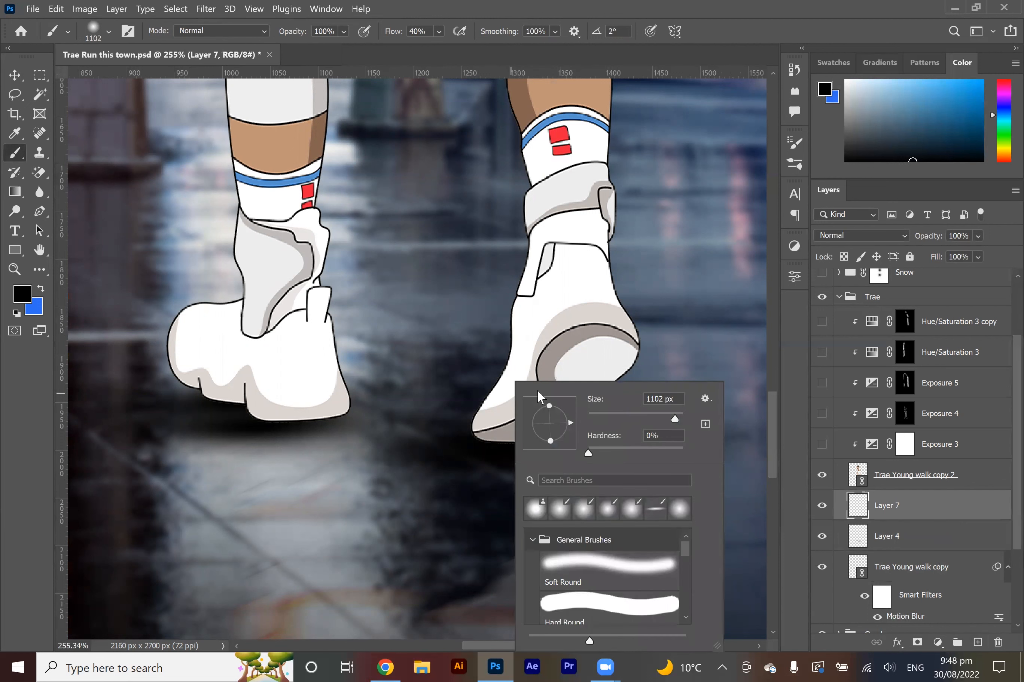
left_click_drag(551, 403, 556, 421)
left_click(969, 513)
key("Delete")
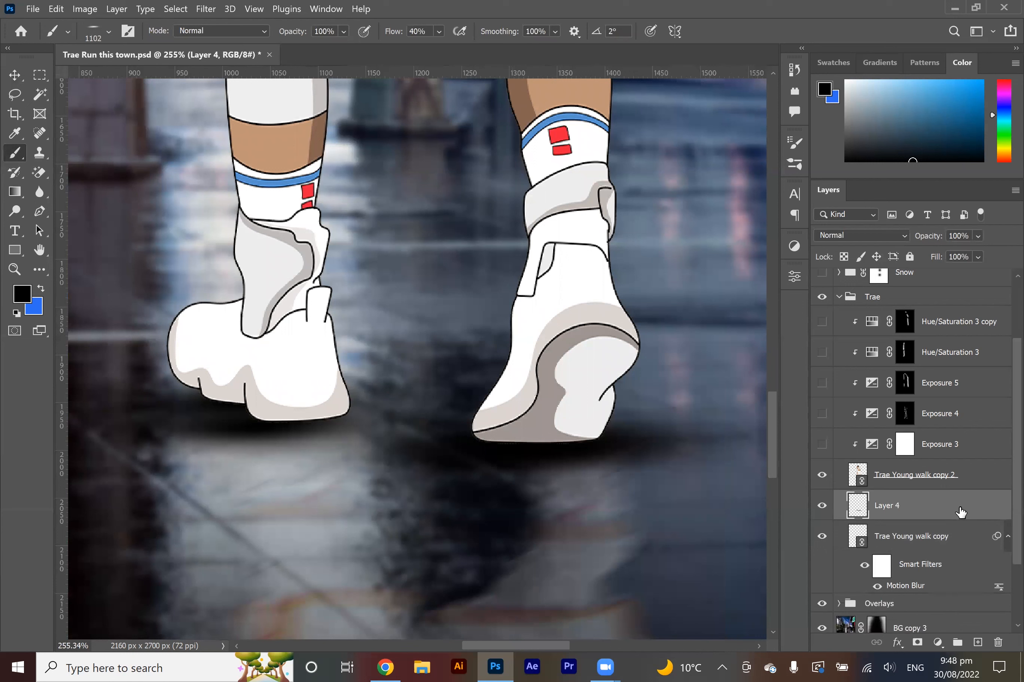
Toggle Layer 4 off and on to check how the shadow grounds the figure in the whole poster.
left_click(821, 506)
left_click(822, 505)
scroll(572, 423, "down", 8)
scroll(555, 295, "up", 2)
scroll(559, 293, "down", 3)
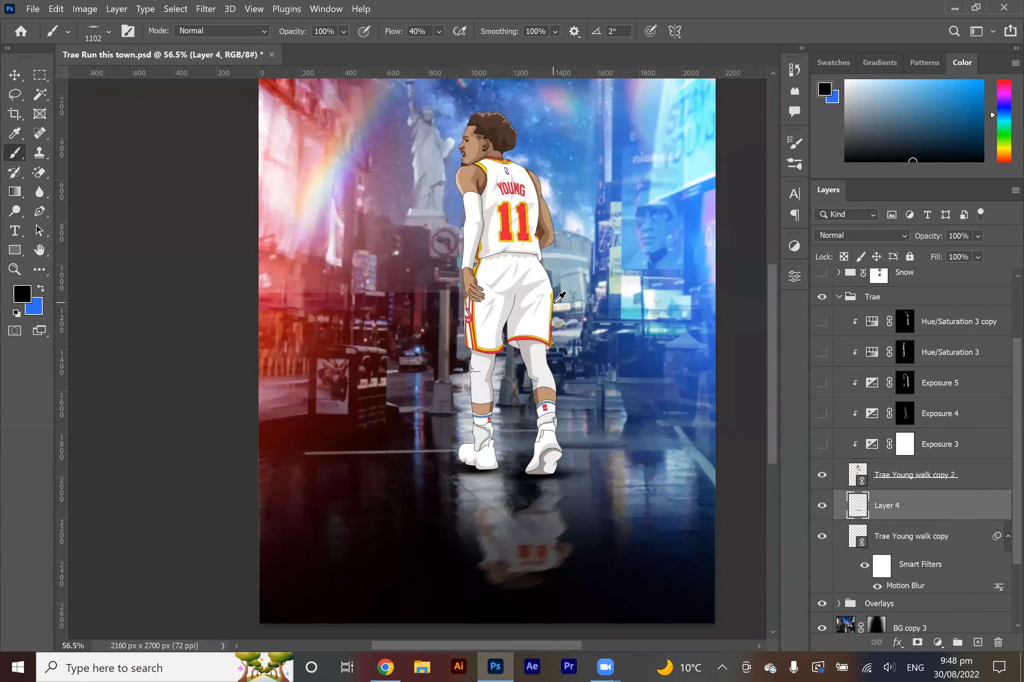
scroll(556, 300, "down", 3)
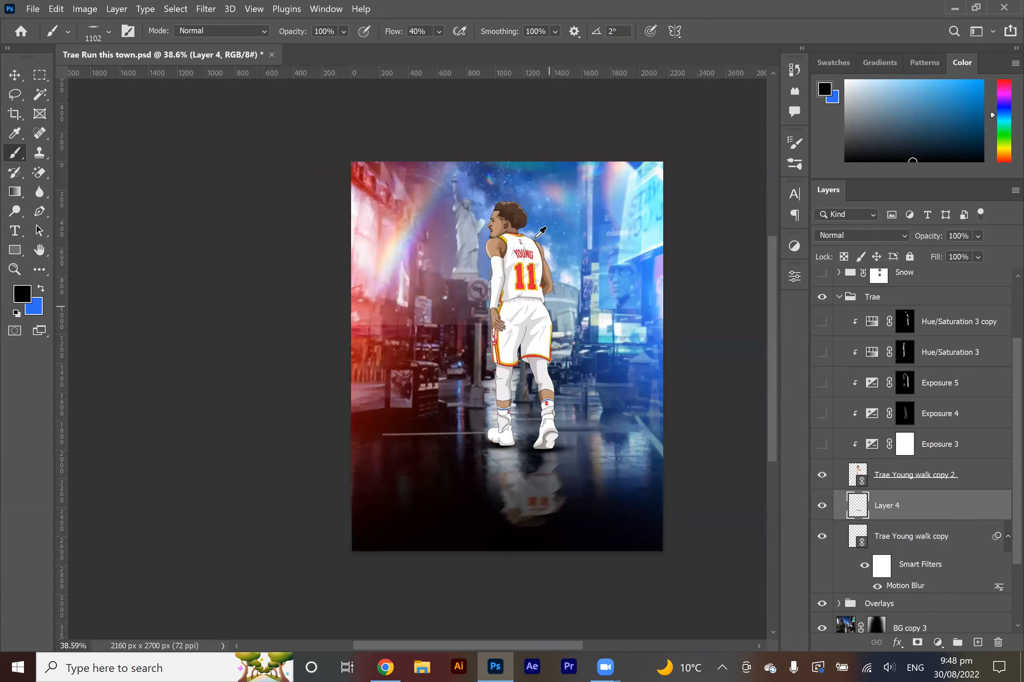
Show the Exposure 3 adjustment clipped to the player and examine its effect on the figure.
scroll(555, 302, "up", 4)
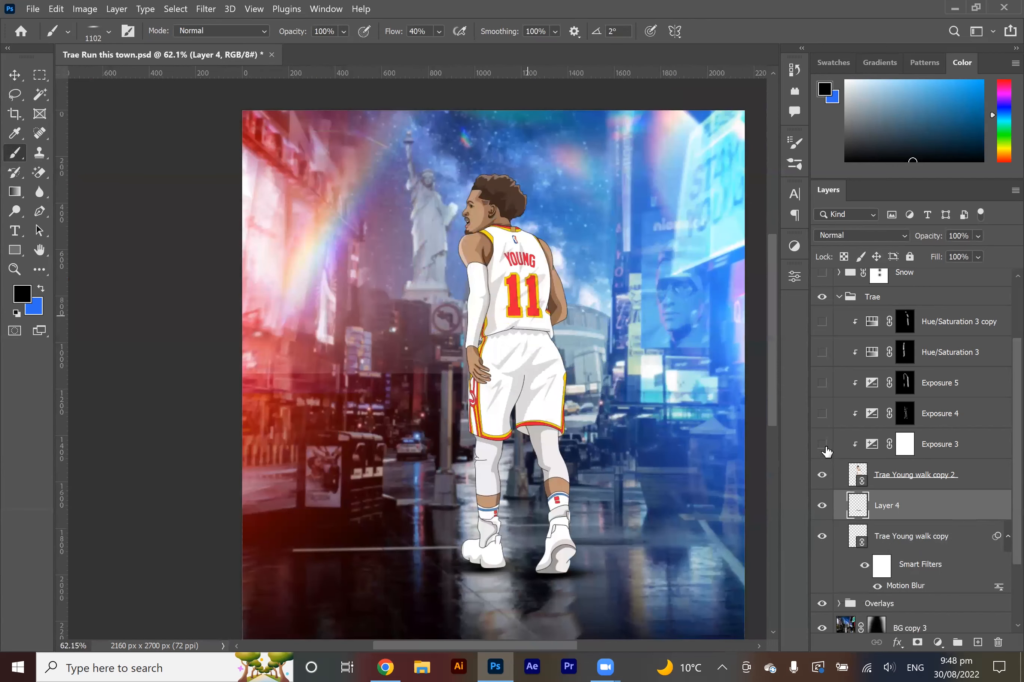
left_click(822, 444)
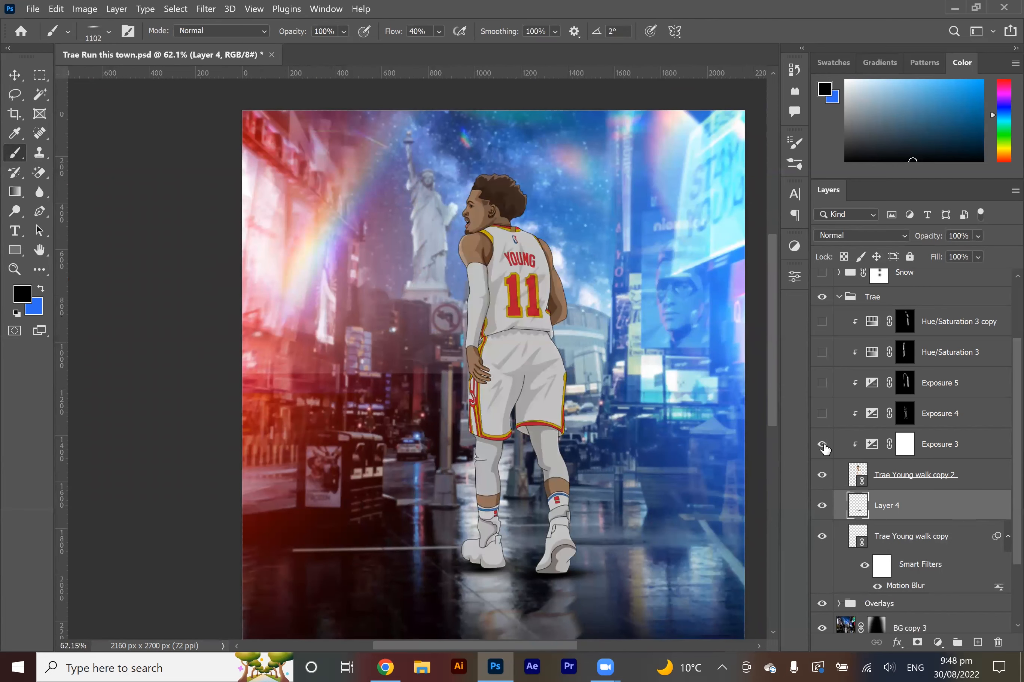
scroll(535, 403, "down", 3)
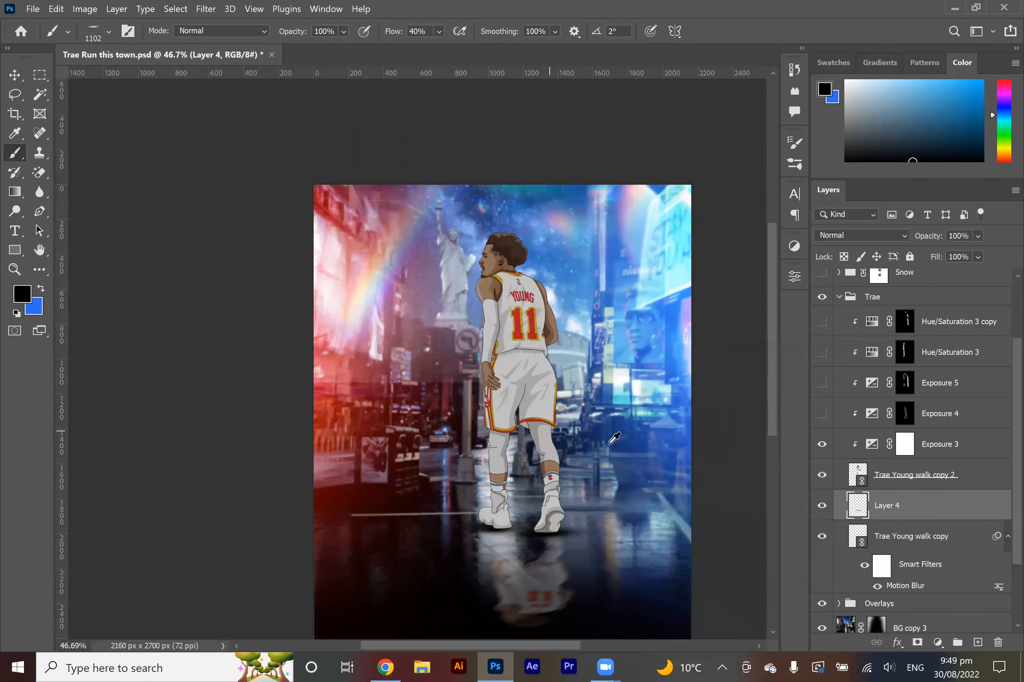
scroll(598, 427, "down", 1)
scroll(566, 366, "up", 2)
scroll(566, 365, "up", 4)
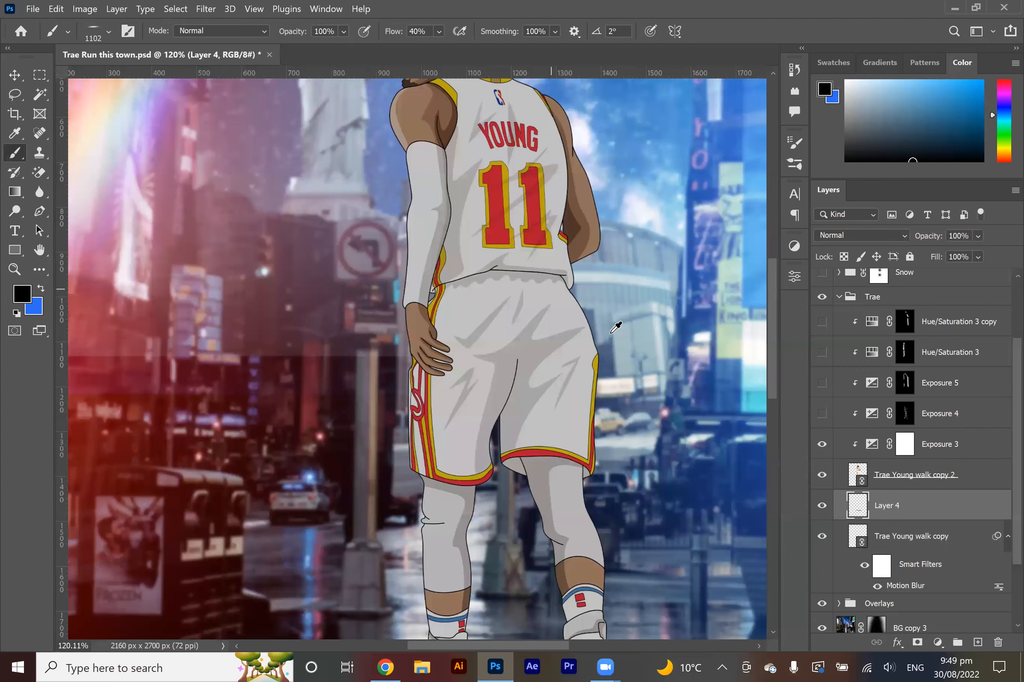
Show the Exposure 4 and Exposure 5 adjustments in the Trae group and inspect the shading and highlights on the player.
scroll(616, 328, "down", 4)
left_click(822, 414)
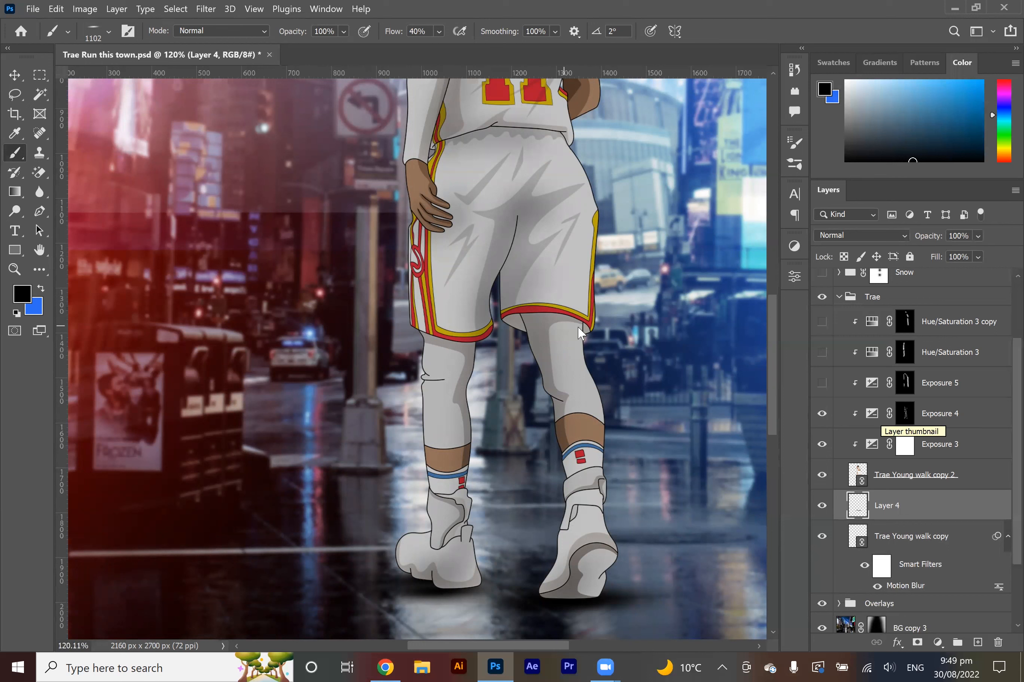
scroll(569, 264, "up", 5)
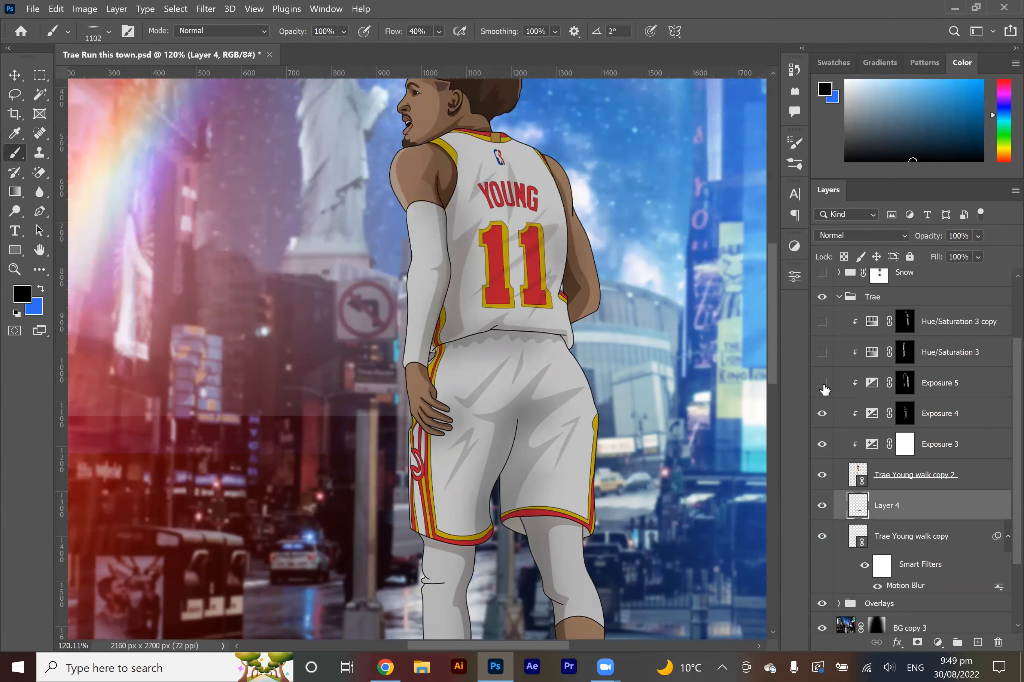
left_click(822, 382)
scroll(626, 409, "up", 3)
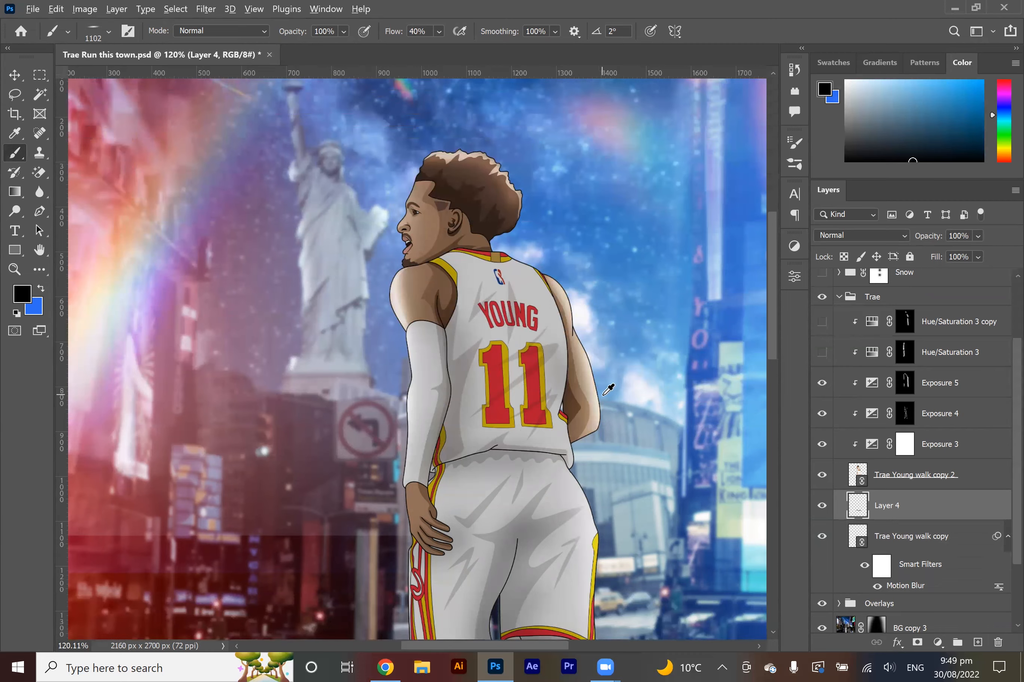
Switch from the Brush to the Move tool and deselect Layer 4.
scroll(608, 387, "down", 4)
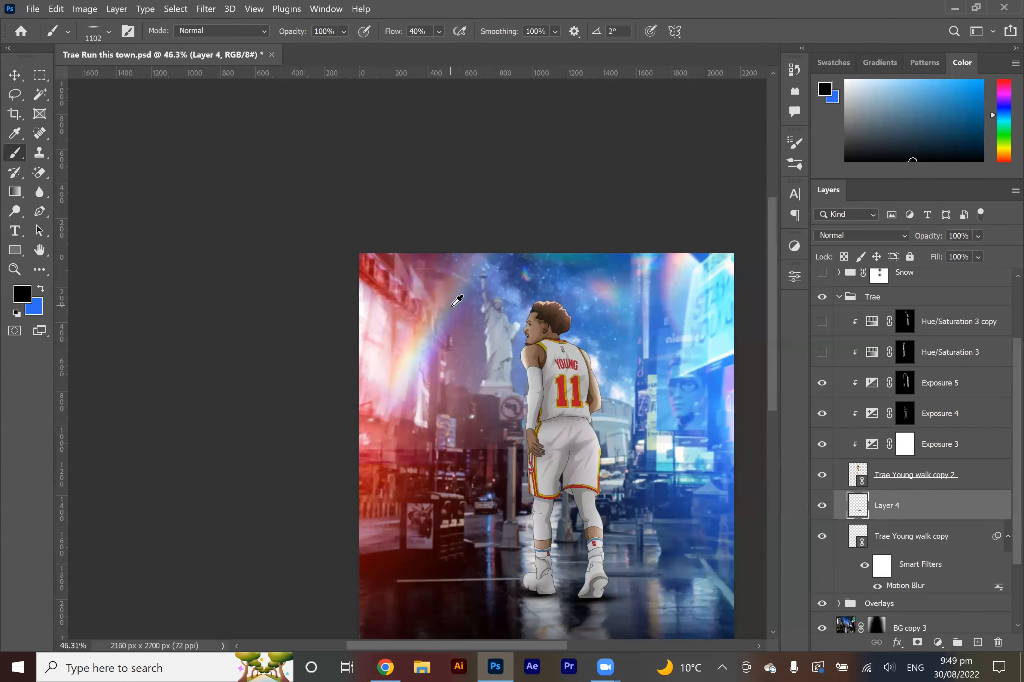
right_click(456, 306)
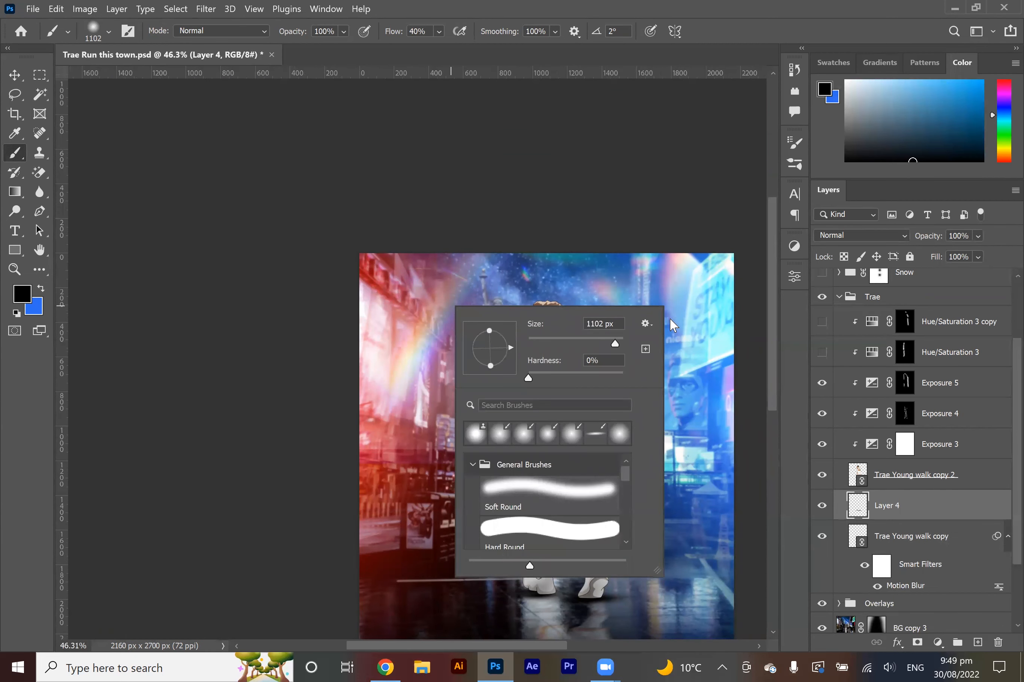
left_click(15, 75)
left_click(313, 202)
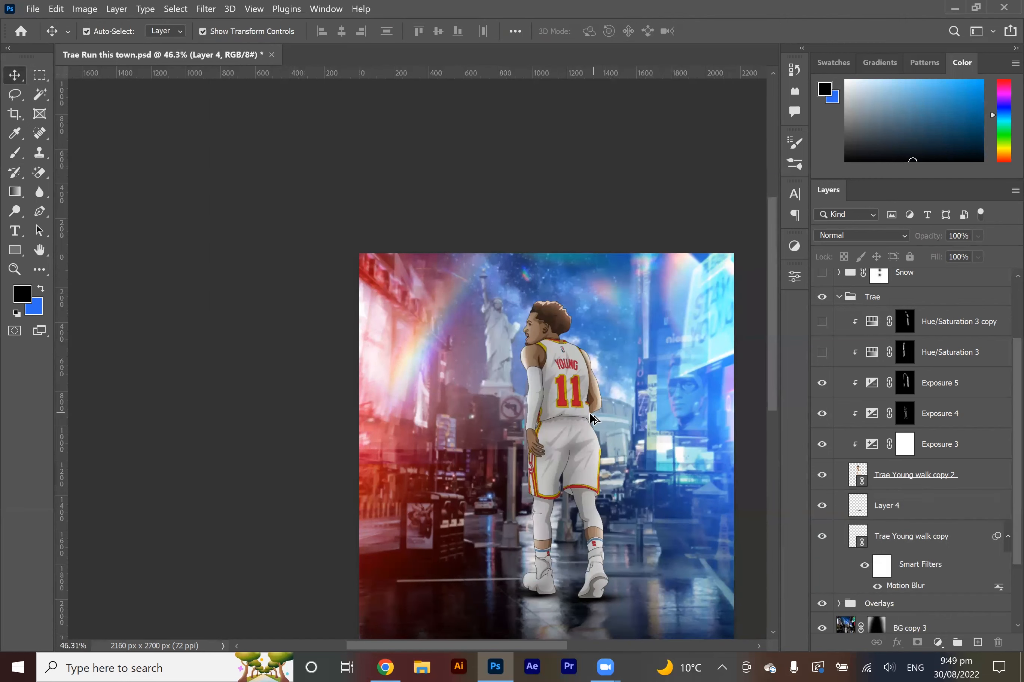
Show the Hue/Saturation 3 adjustment in the Trae group and examine its Colorize settings and effect on the player.
scroll(547, 379, "up", 3)
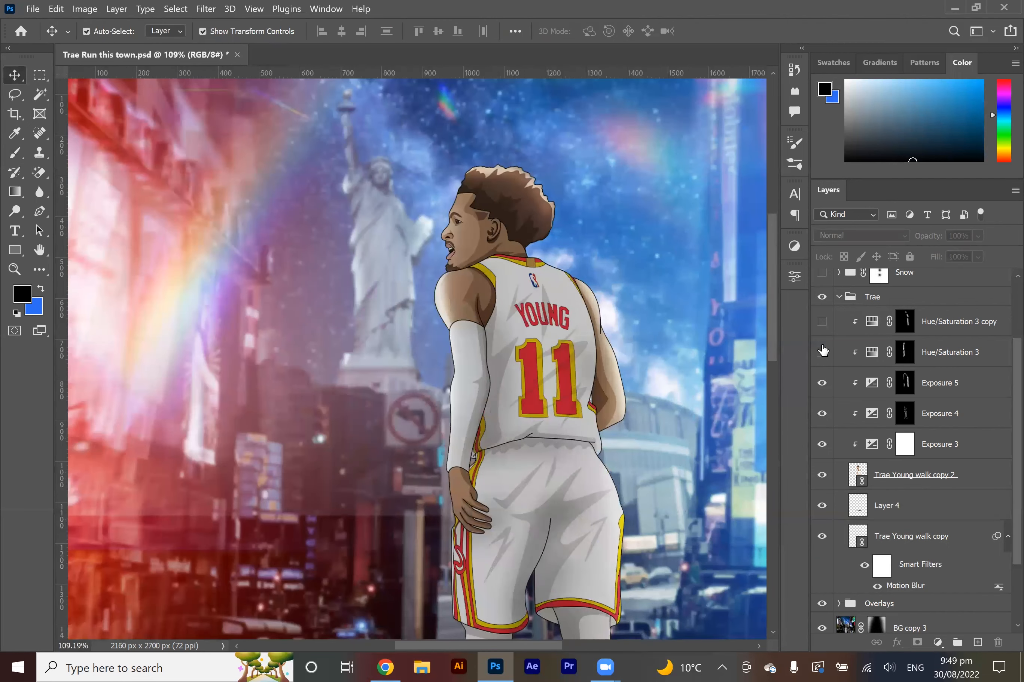
scroll(601, 357, "up", 2)
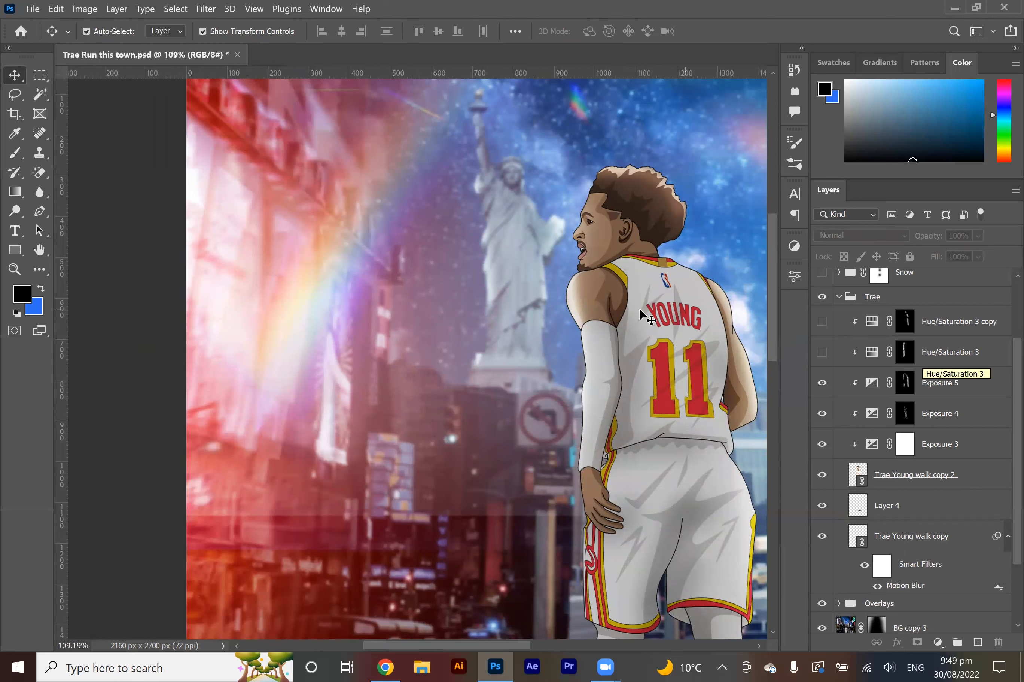
left_click(822, 352)
left_click(869, 354)
double_click(868, 357)
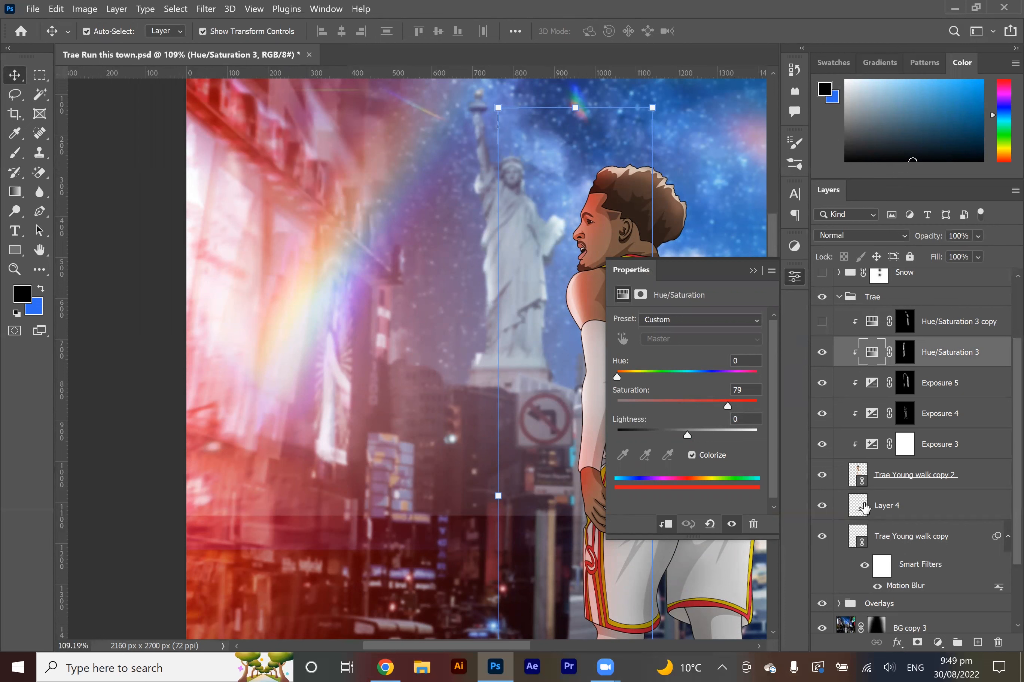
left_click(794, 279)
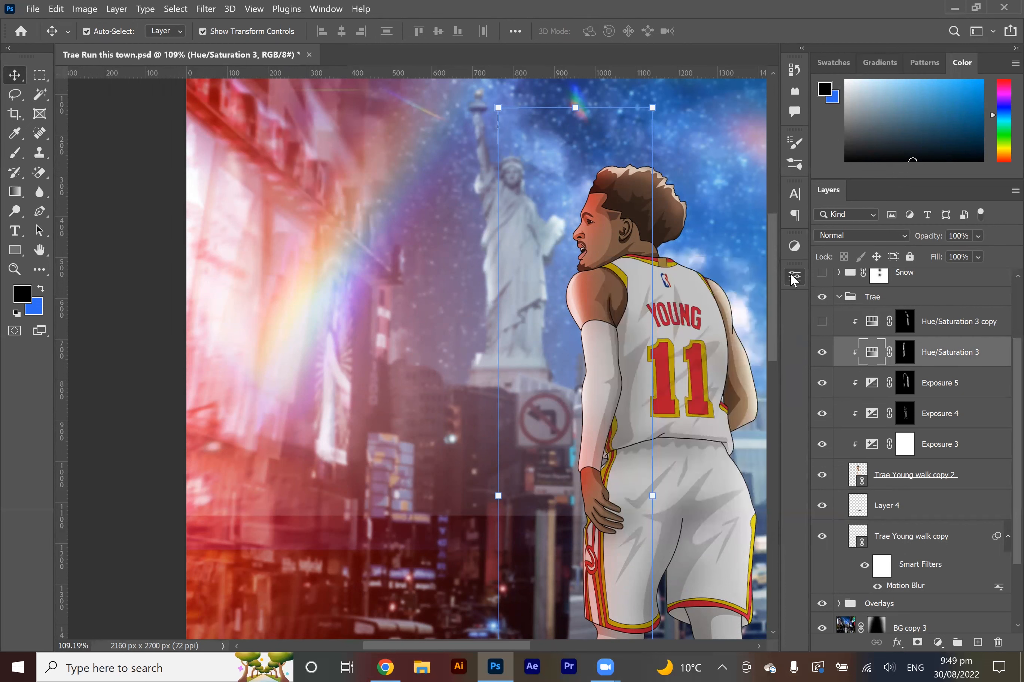
scroll(562, 331, "right", 3)
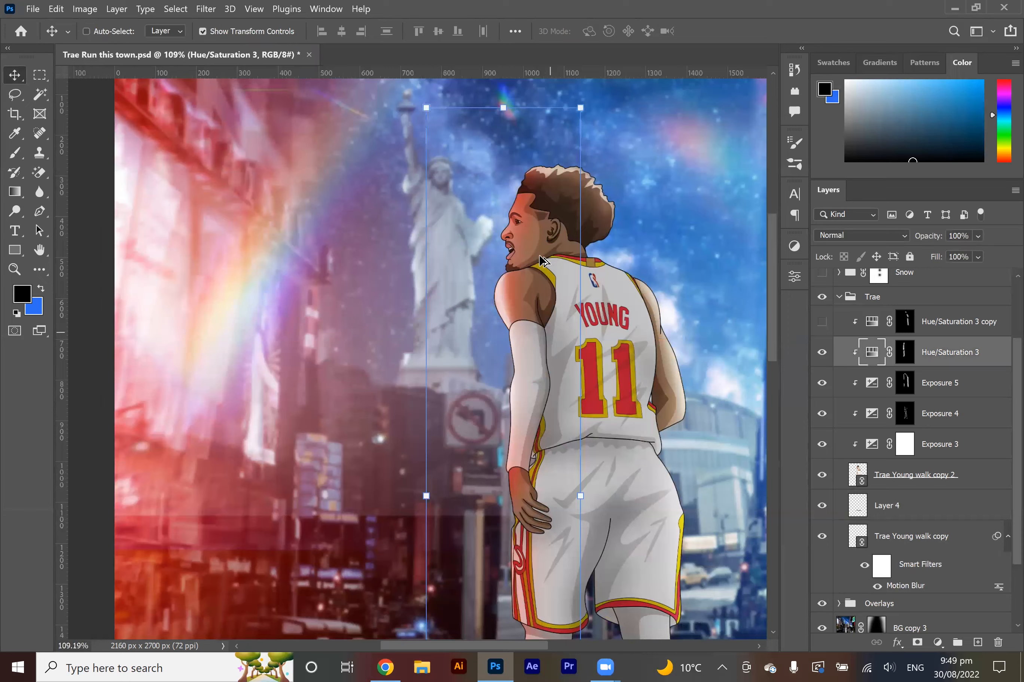
scroll(543, 261, "down", 3)
scroll(551, 254, "down", 3)
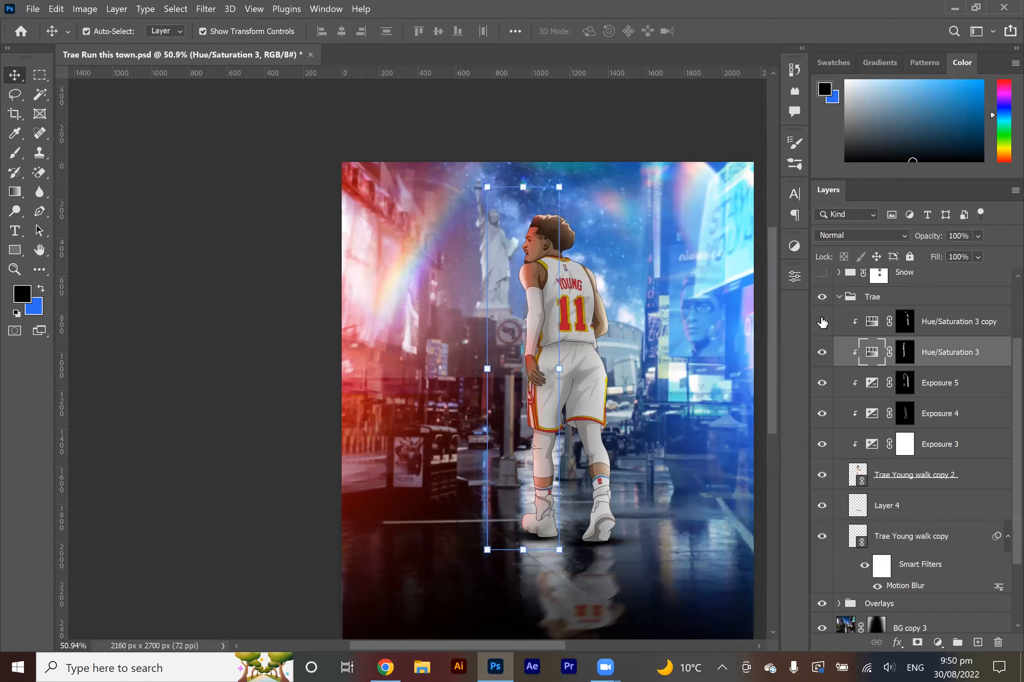
Show the Hue/Saturation 3 copy adjustment, examine its effect on the player up close and in the whole poster, and deselect the layer.
left_click(822, 322)
scroll(612, 297, "up", 5)
scroll(612, 290, "up", 2)
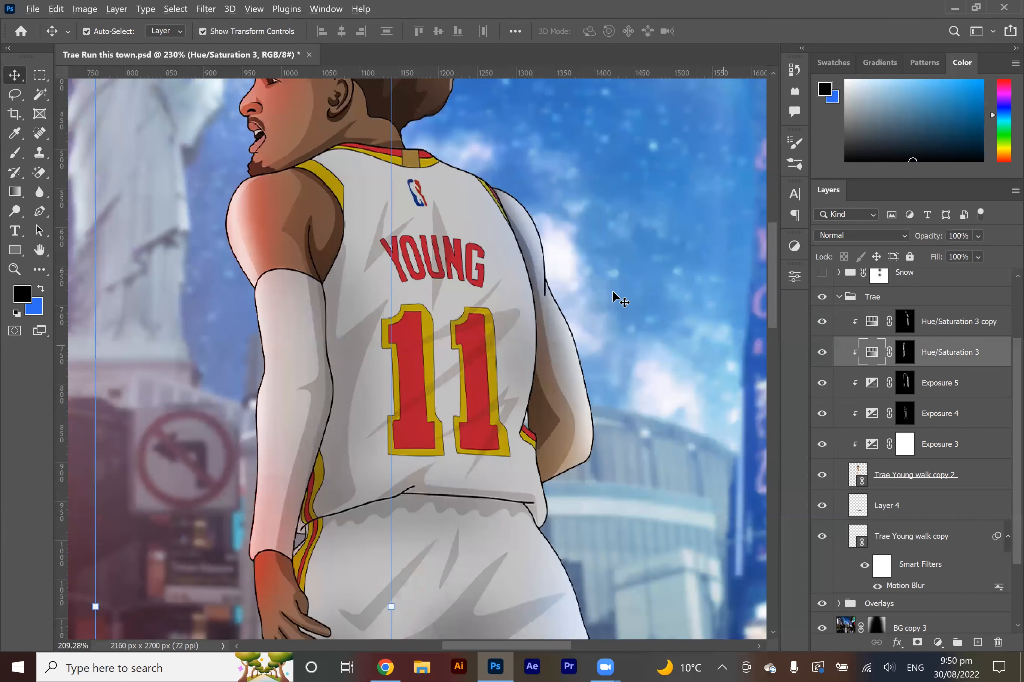
scroll(612, 290, "down", 3)
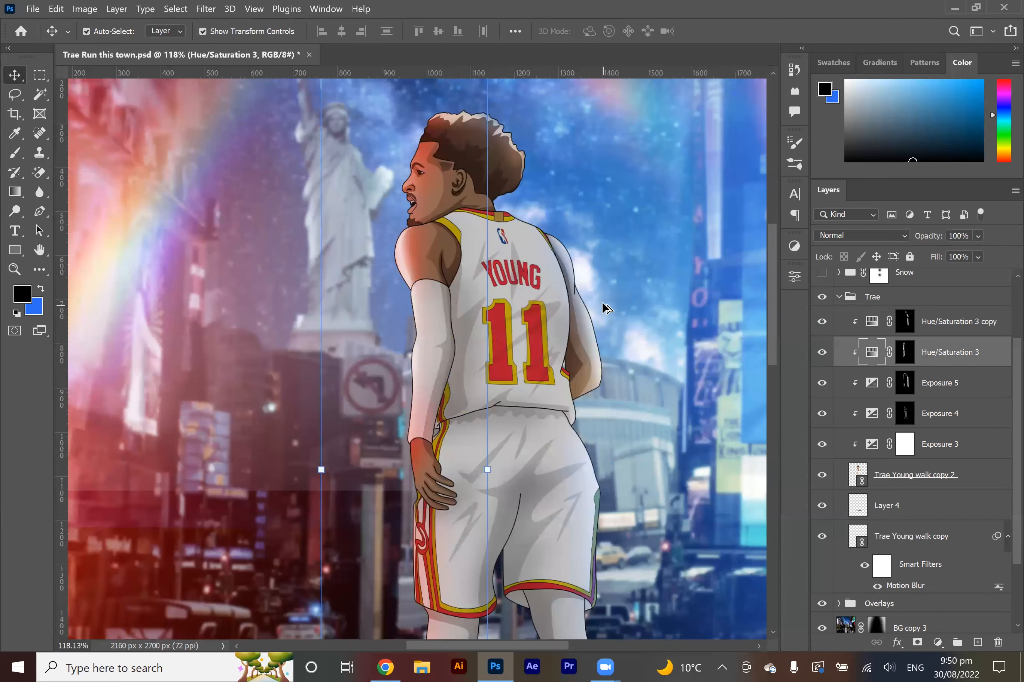
scroll(604, 306, "down", 3)
scroll(626, 319, "up", 1)
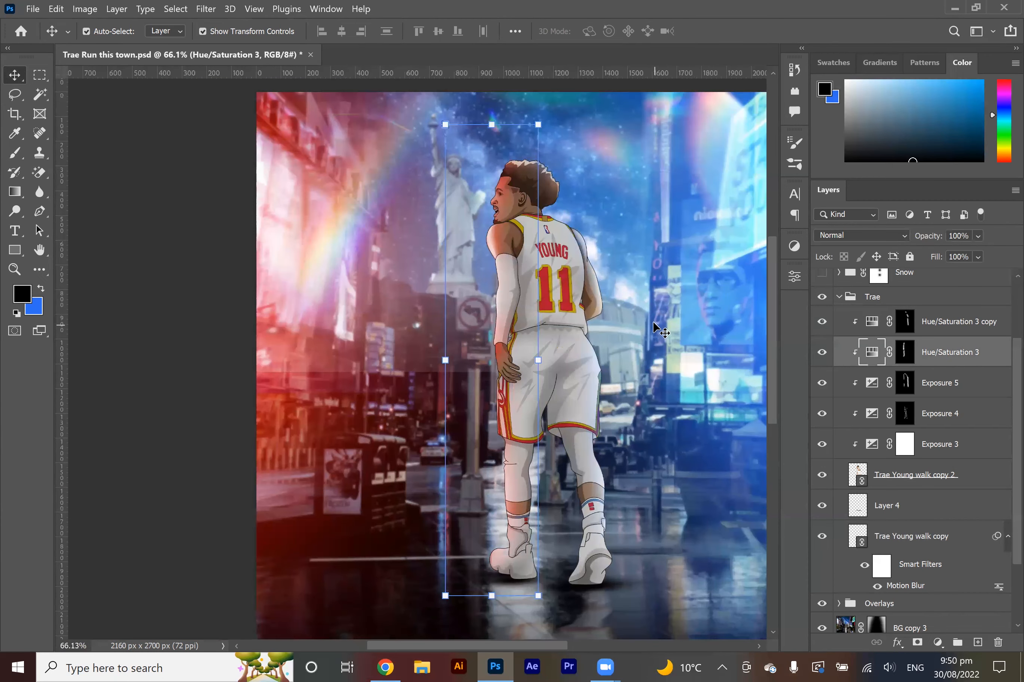
scroll(653, 324, "down", 3)
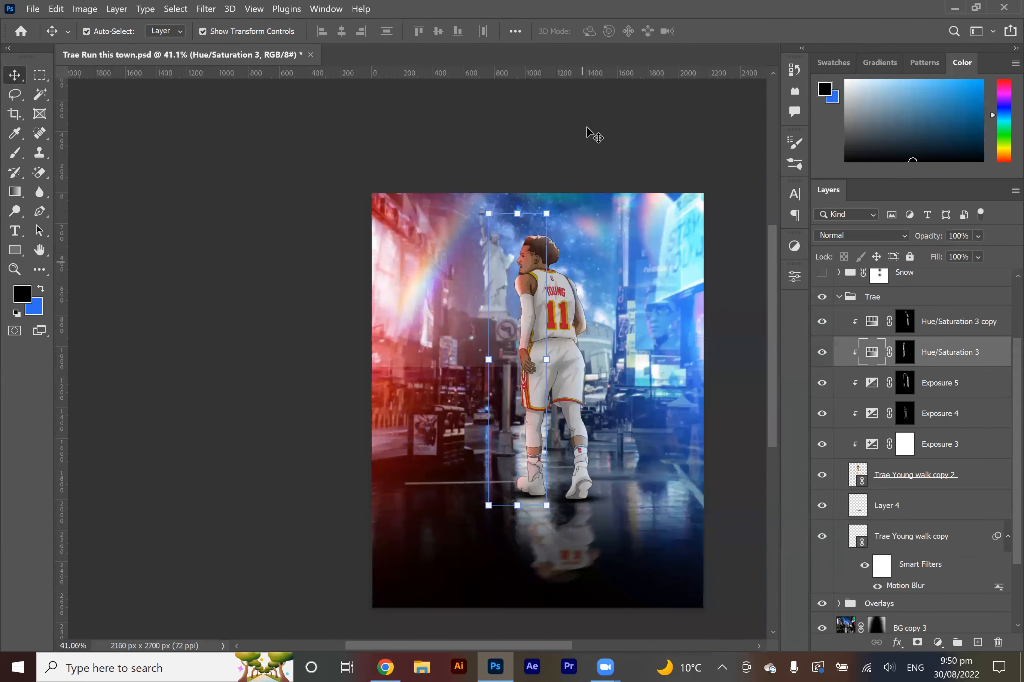
left_click(577, 343)
scroll(555, 366, "up", 2)
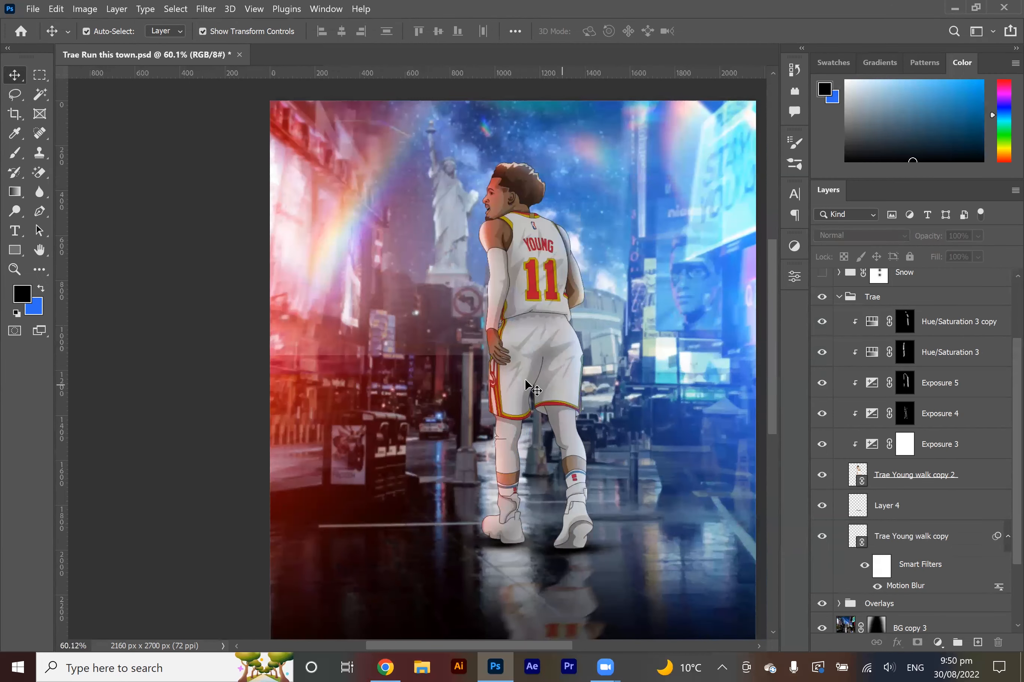
Show the Snow group, collapse the Trae group, and examine the snow across the poster.
scroll(527, 388, "down", 1)
scroll(527, 388, "right", 1)
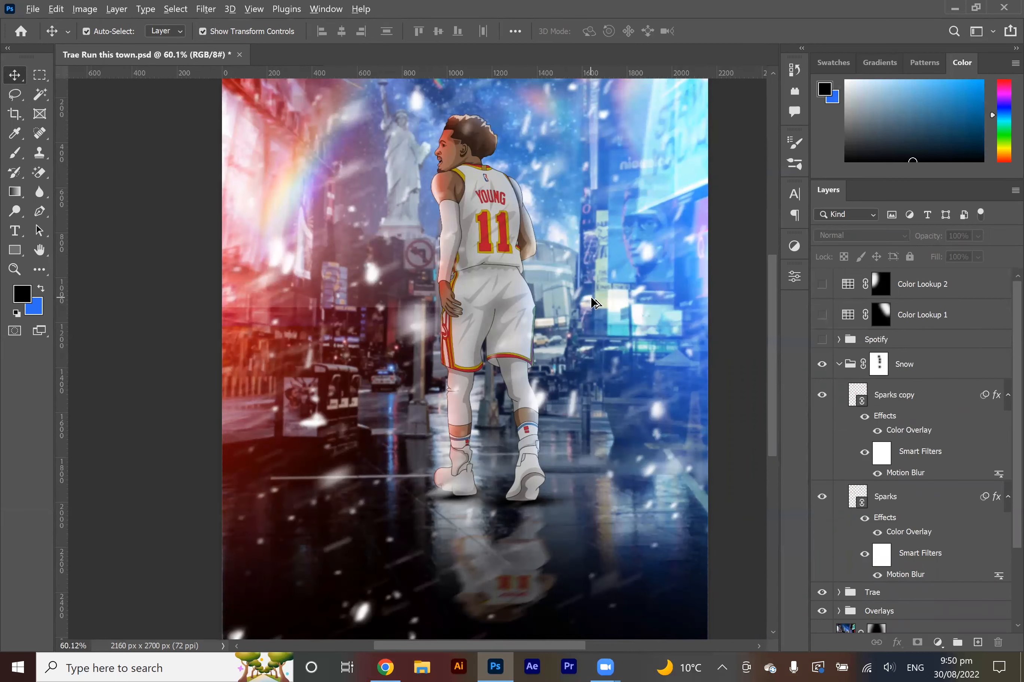
scroll(592, 303, "down", 3)
scroll(606, 242, "up", 5)
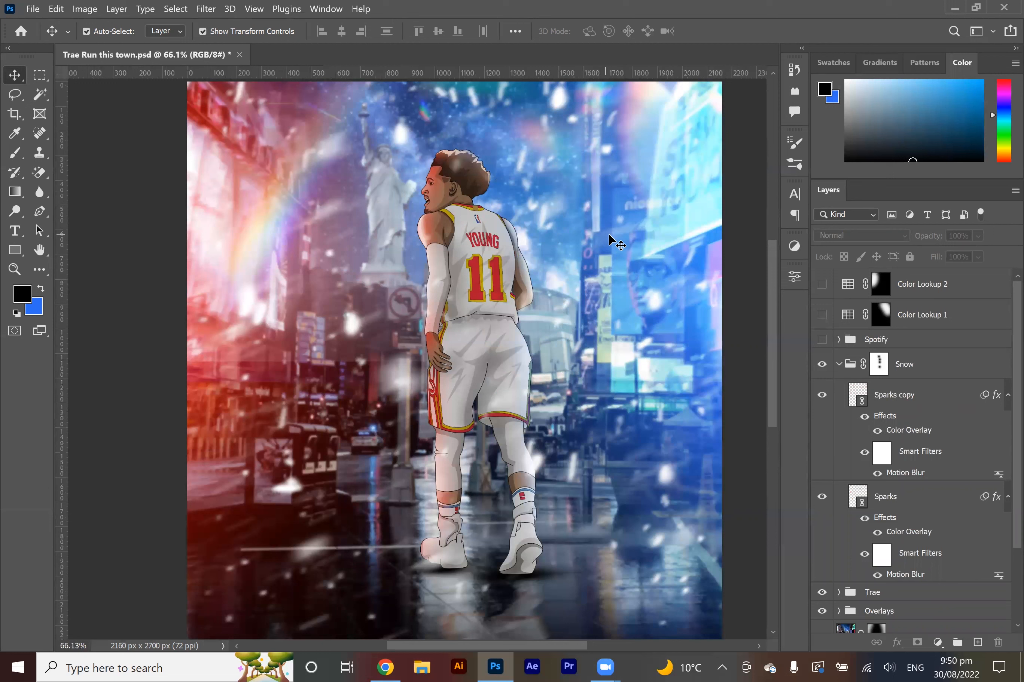
scroll(769, 250, "up", 2)
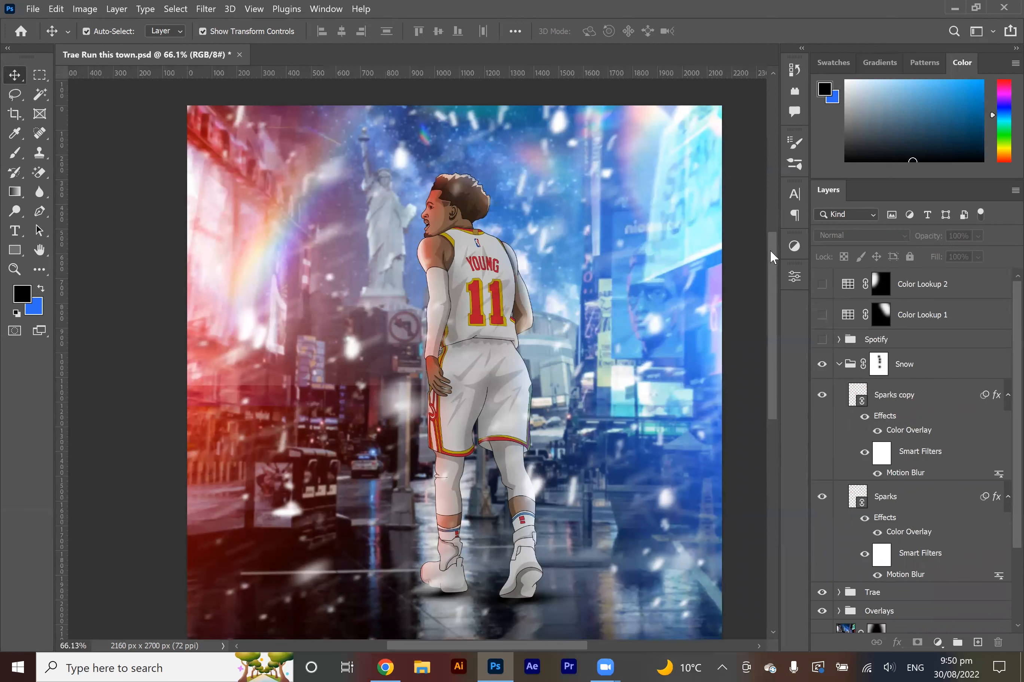
Turn off the layer effects and smart filters of Sparks copy and hide Sparks to inspect the original sparks image.
left_click(864, 416)
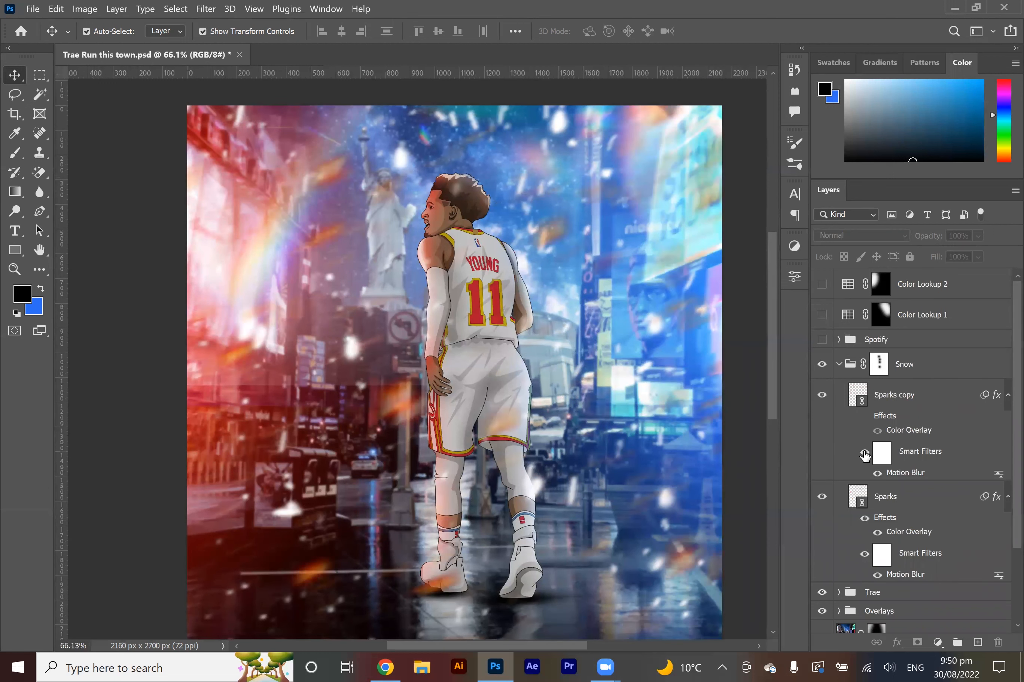
left_click(864, 452)
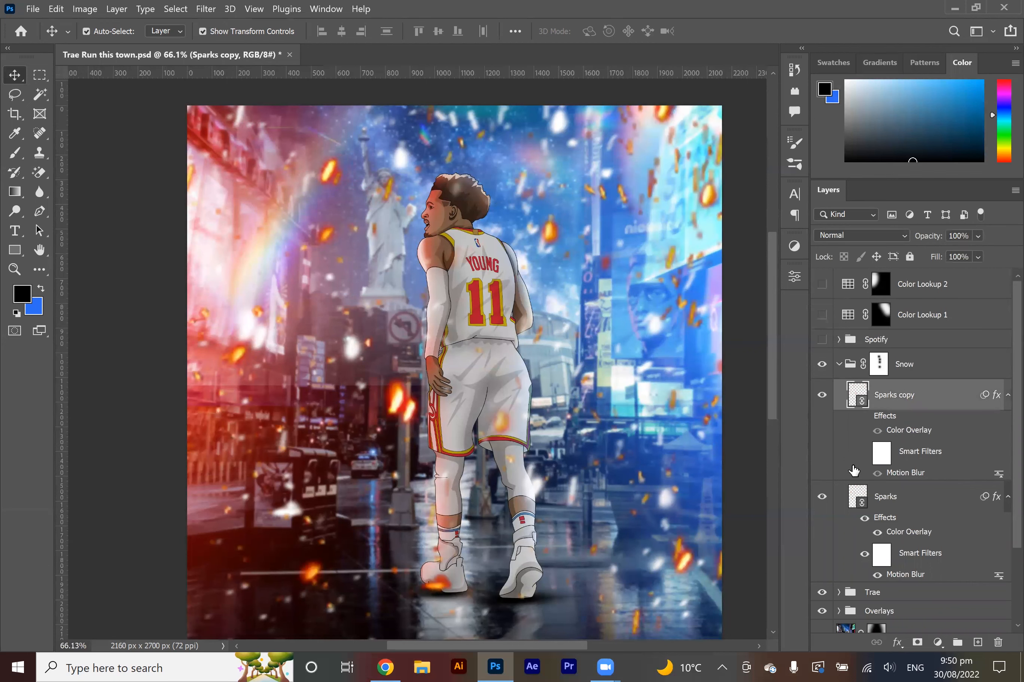
left_click(822, 497)
scroll(574, 277, "down", 3)
scroll(575, 277, "up", 3)
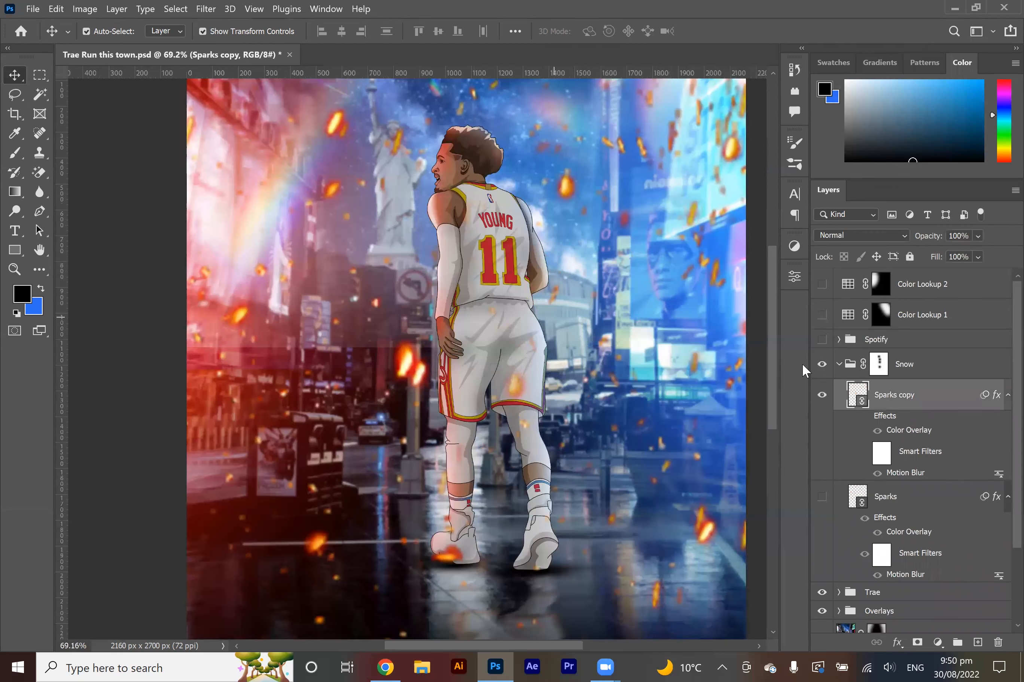
Turn the Color Overlay and Motion Blur of Sparks copy back on and show the Sparks layer again.
left_click(864, 418)
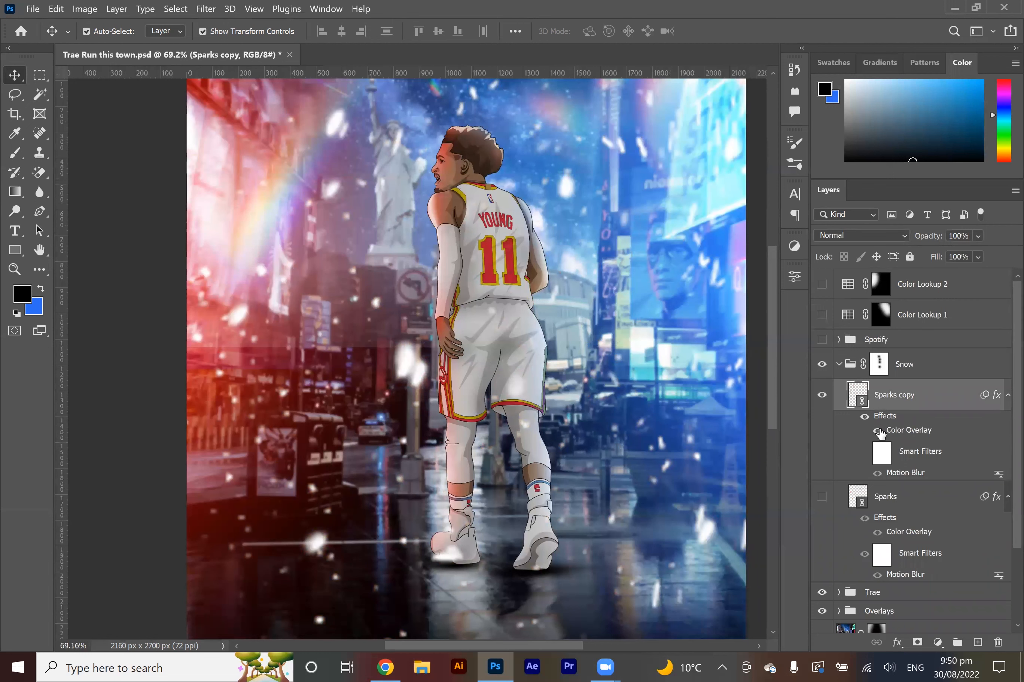
left_click(877, 473)
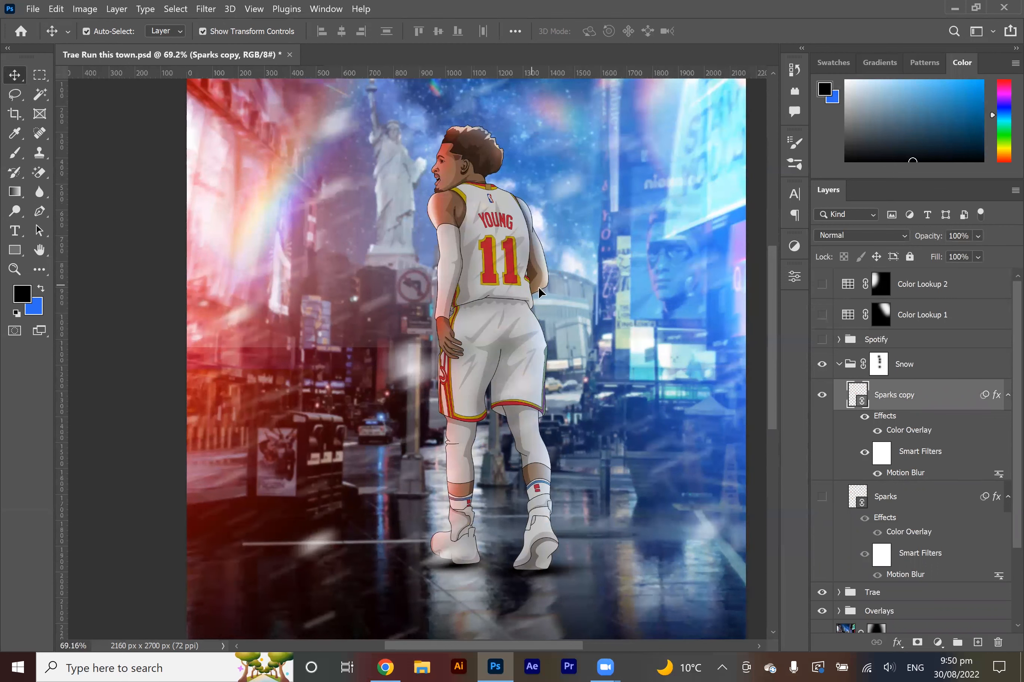
scroll(540, 287, "down", 1, "alt")
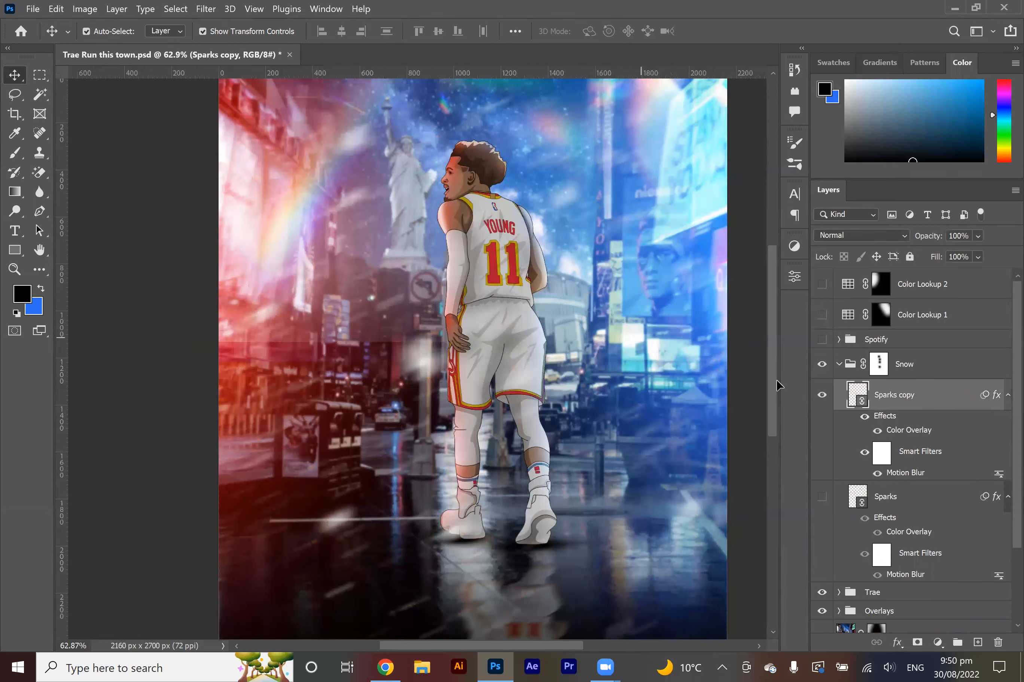
left_click(822, 498)
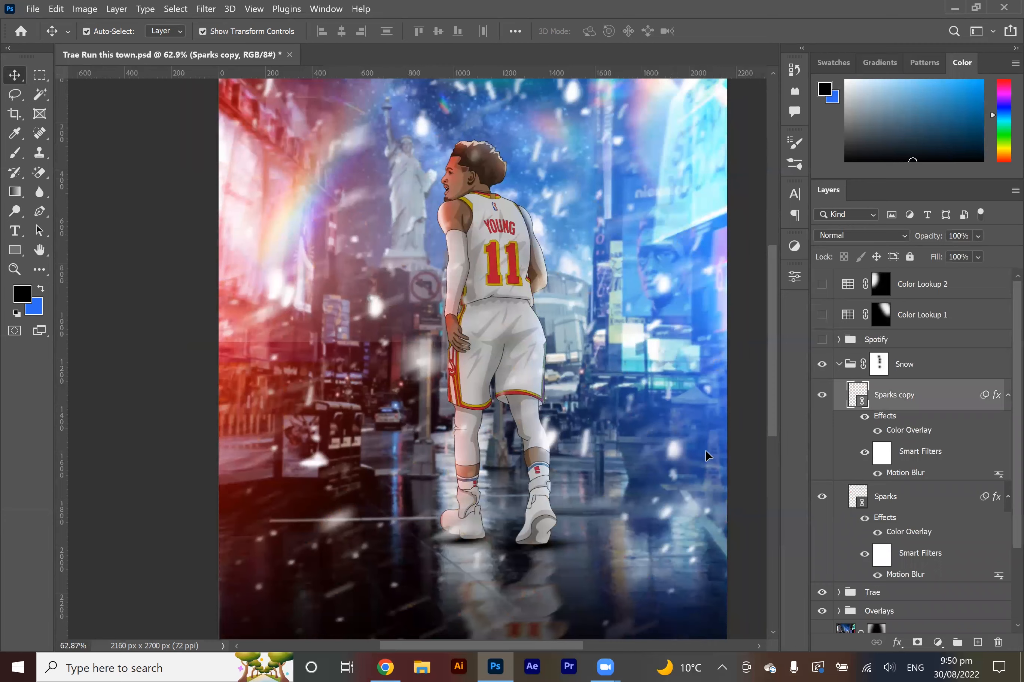
Show the Spotify group and hide all of its layers except the Run This Town text.
scroll(628, 436, "down", 5, "alt")
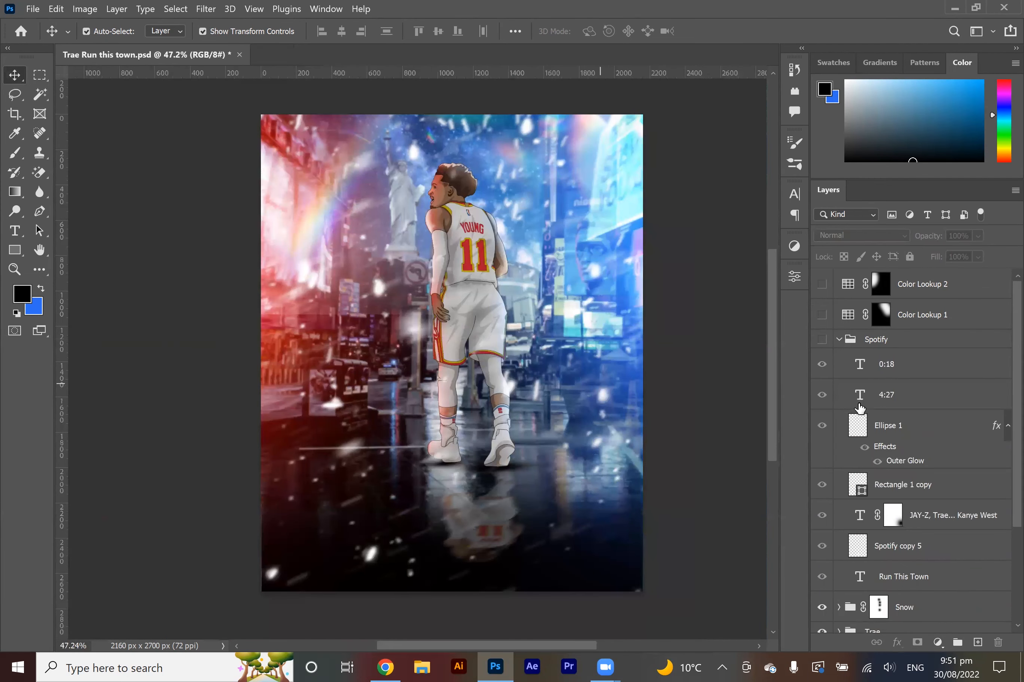
left_click(821, 341)
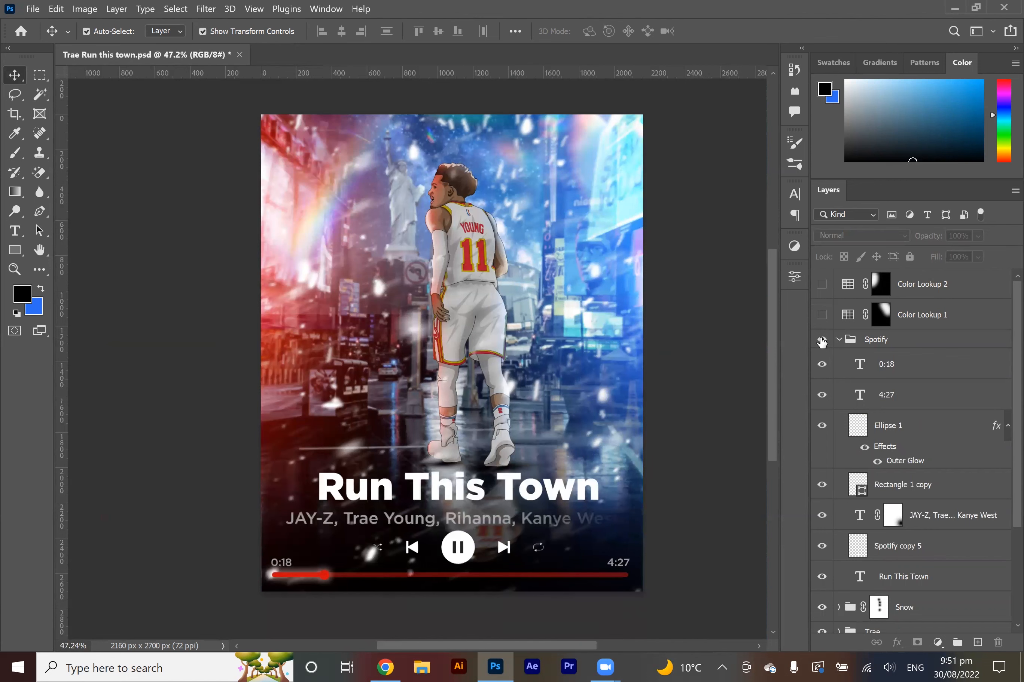
left_click_drag(822, 364, 822, 546)
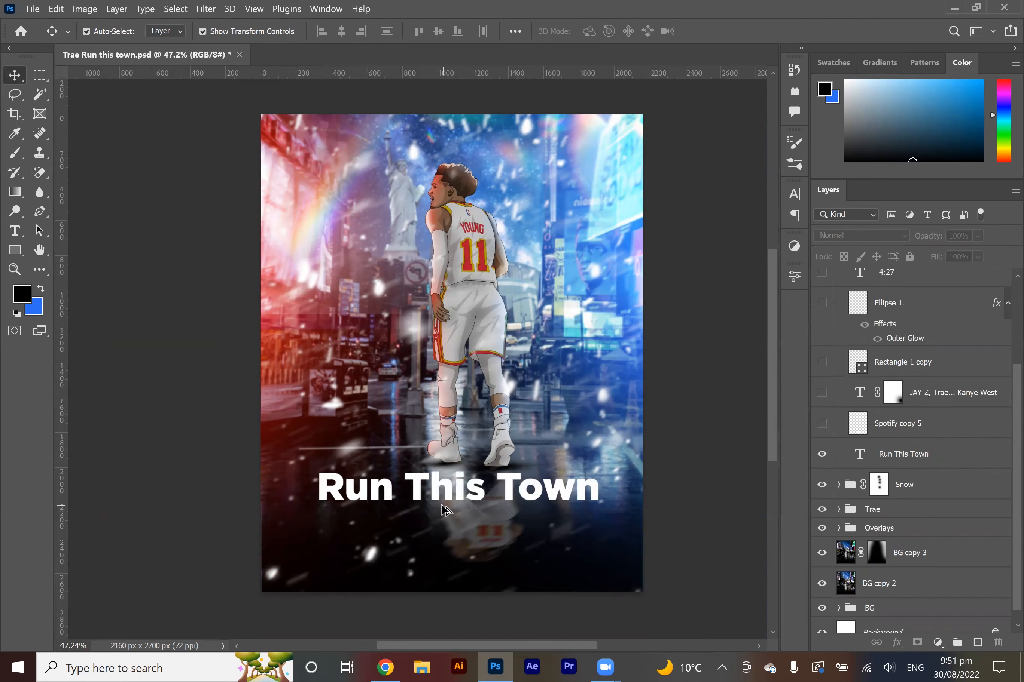
Select the Run This Town text layer and examine the title beneath the player's feet.
scroll(445, 511, "up", 3, "alt")
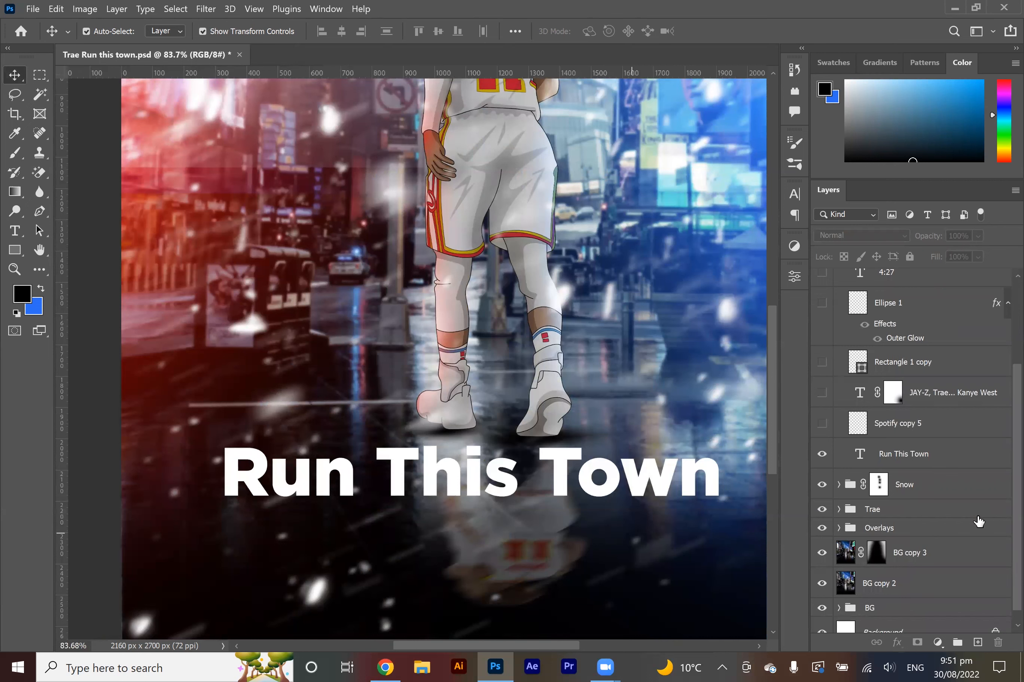
left_click(961, 461)
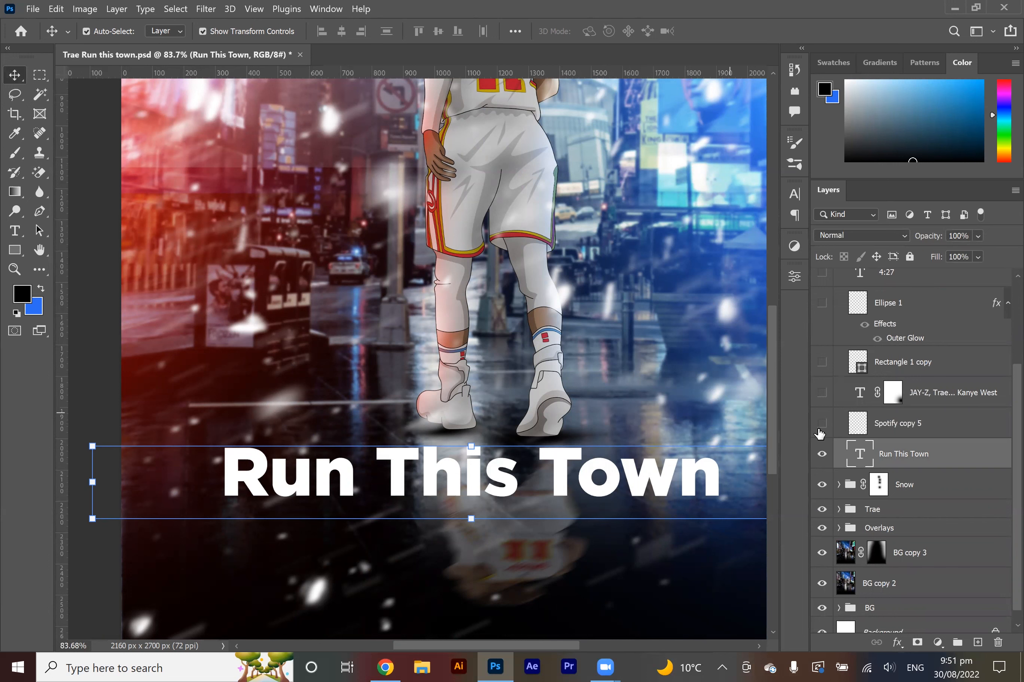
scroll(661, 449, "right", 2)
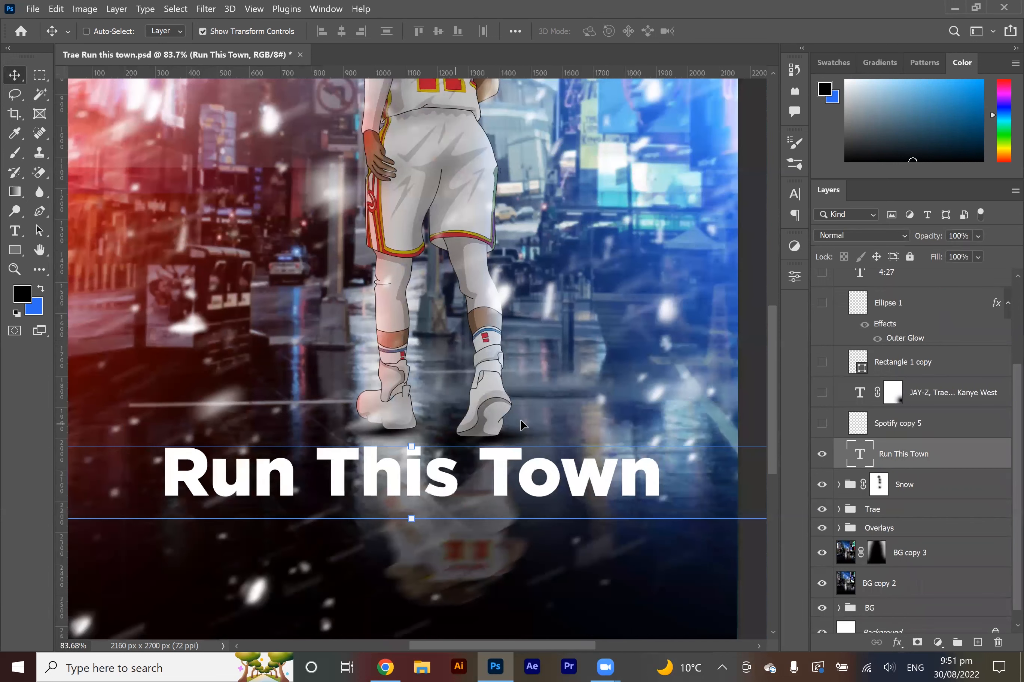
scroll(521, 425, "left", 2)
Show and select the Spotify copy 5 layer with the playback controls below the title.
scroll(521, 425, "down", 3)
left_click(822, 423)
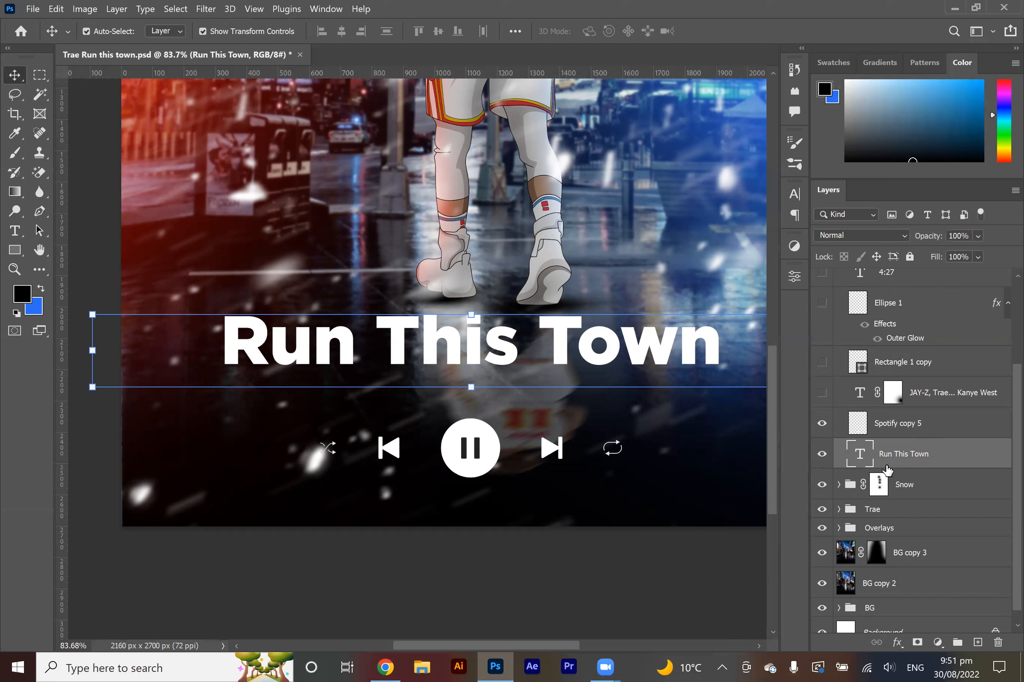
left_click(903, 424)
Show the artist names text layer, select its layer mask, and examine the fade at the end of the line.
left_click(822, 392)
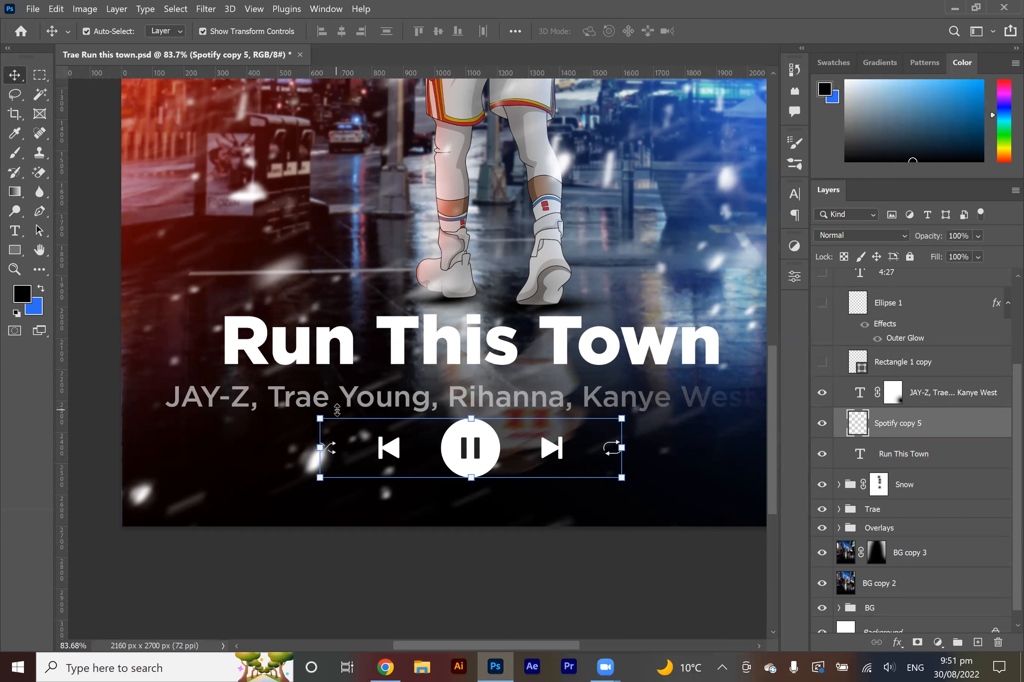
left_click(964, 396)
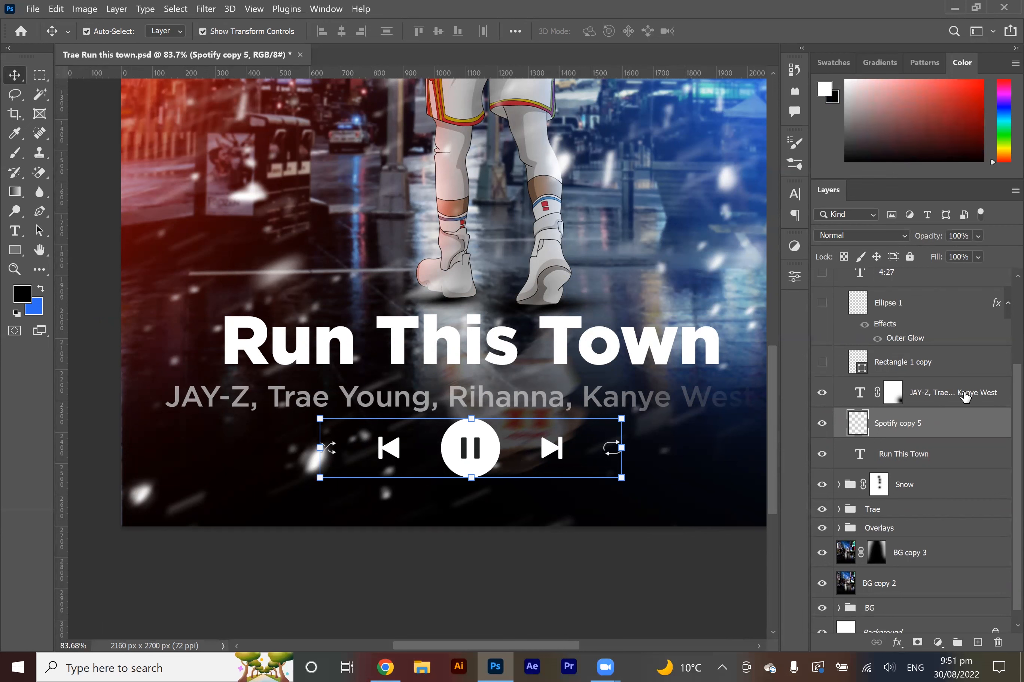
scroll(571, 448, "right", 3)
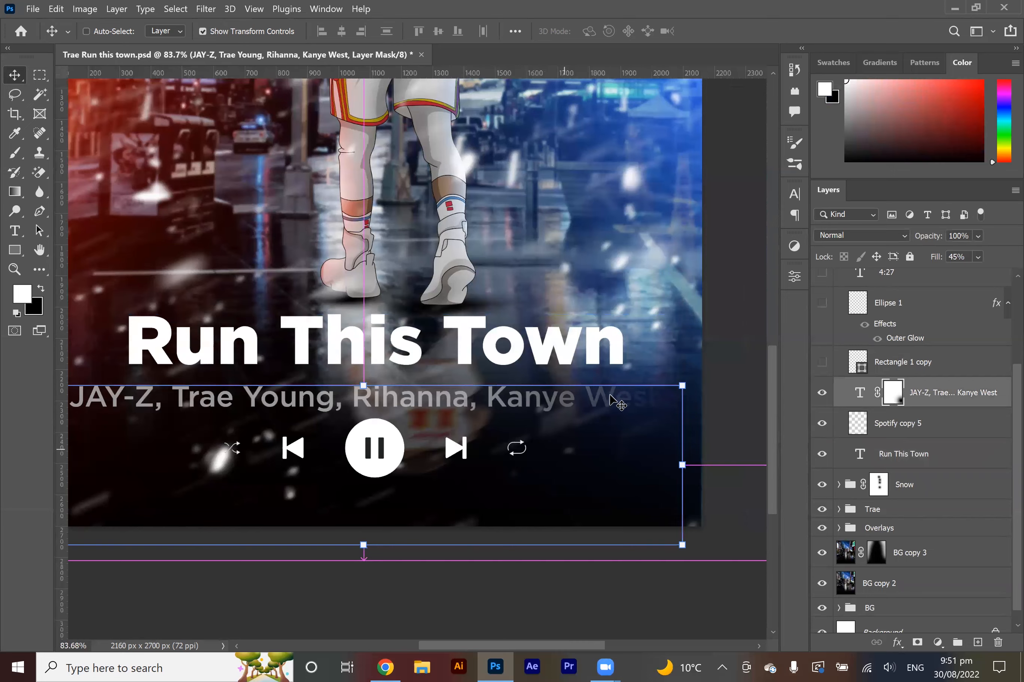
scroll(659, 438, "left", 1)
scroll(659, 438, "left", 4)
Show the Rectangle 1 copy layer with the red progress bar under the playback controls.
scroll(535, 421, "down", 2)
left_click(821, 362)
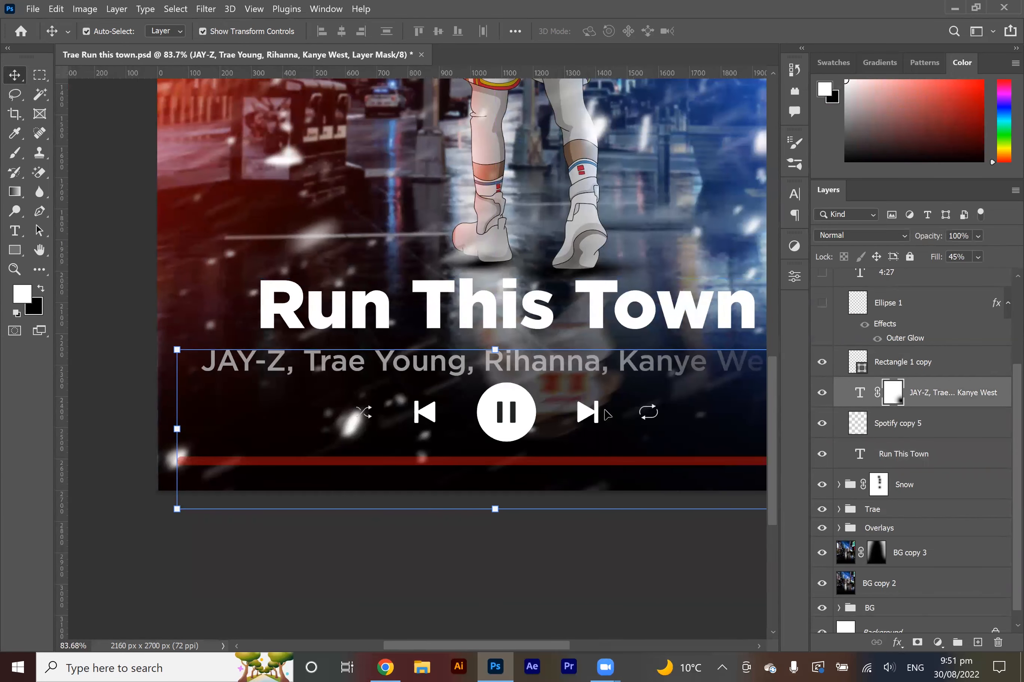
Examine the full dark red progress bar below the playback controls and select its Rectangle 1 copy layer.
scroll(561, 466, "down", 2)
scroll(559, 466, "up", 3)
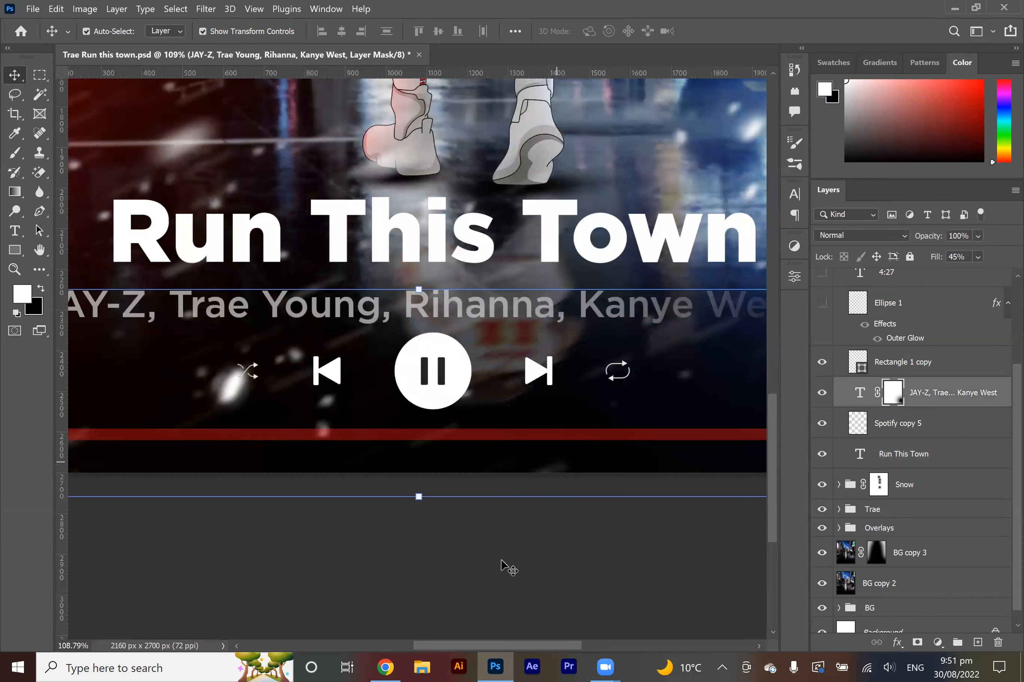
left_click(441, 544)
scroll(440, 544, "left", 4)
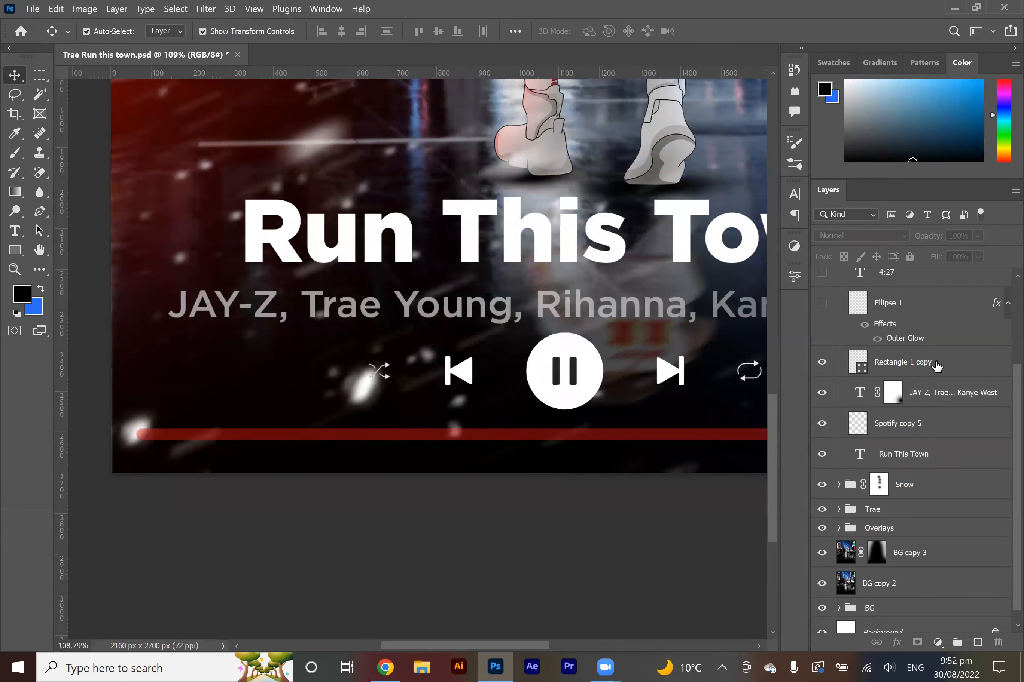
left_click(938, 365)
Show the Ellipse 1 layer and examine the glowing bright red played portion and round handle on the progress bar.
scroll(925, 383, "up", 4)
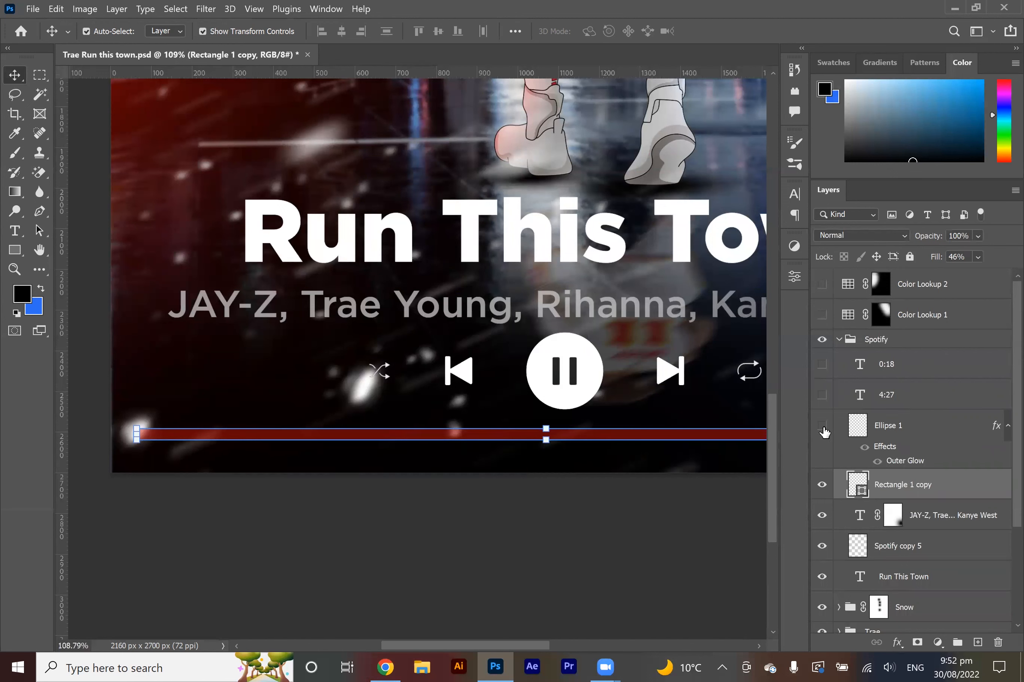
left_click(822, 426)
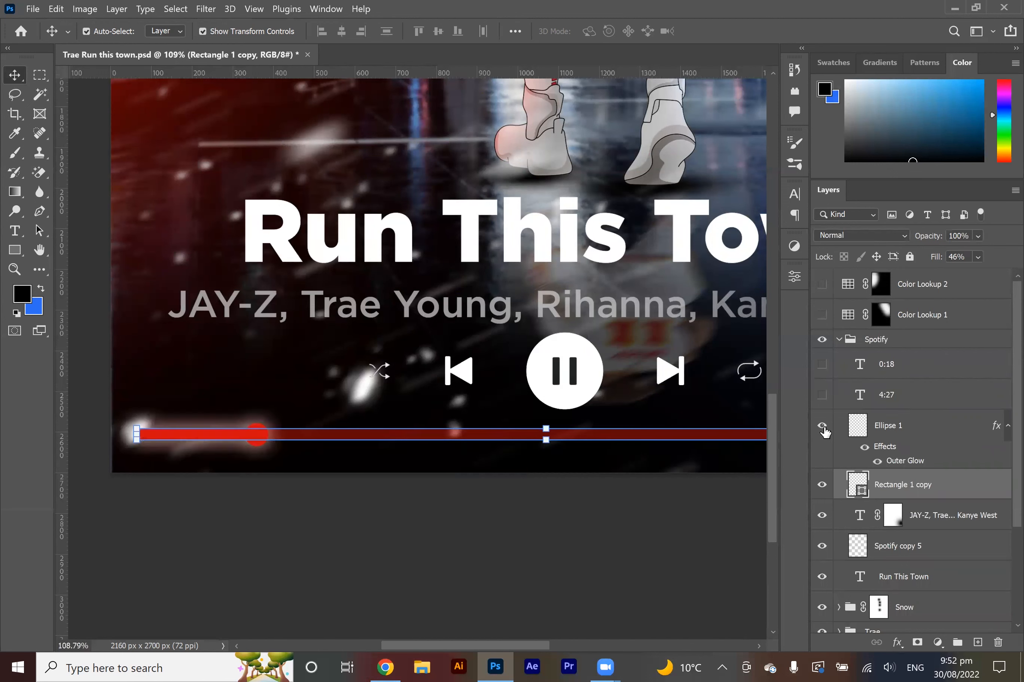
left_click(540, 526)
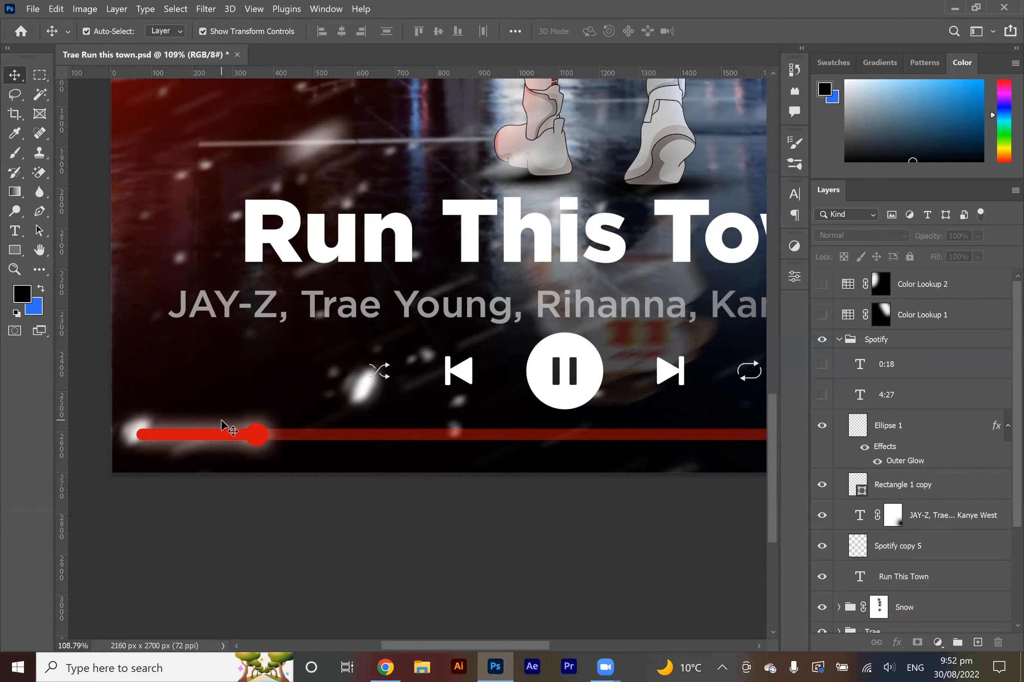
scroll(397, 497, "left", 3)
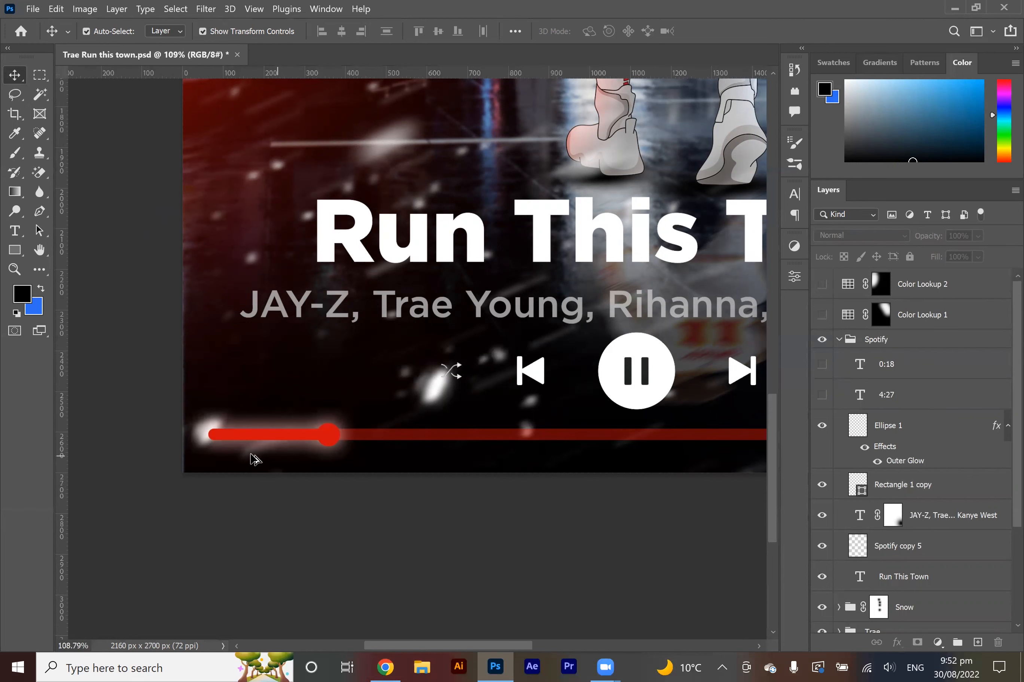
scroll(254, 459, "up", 5)
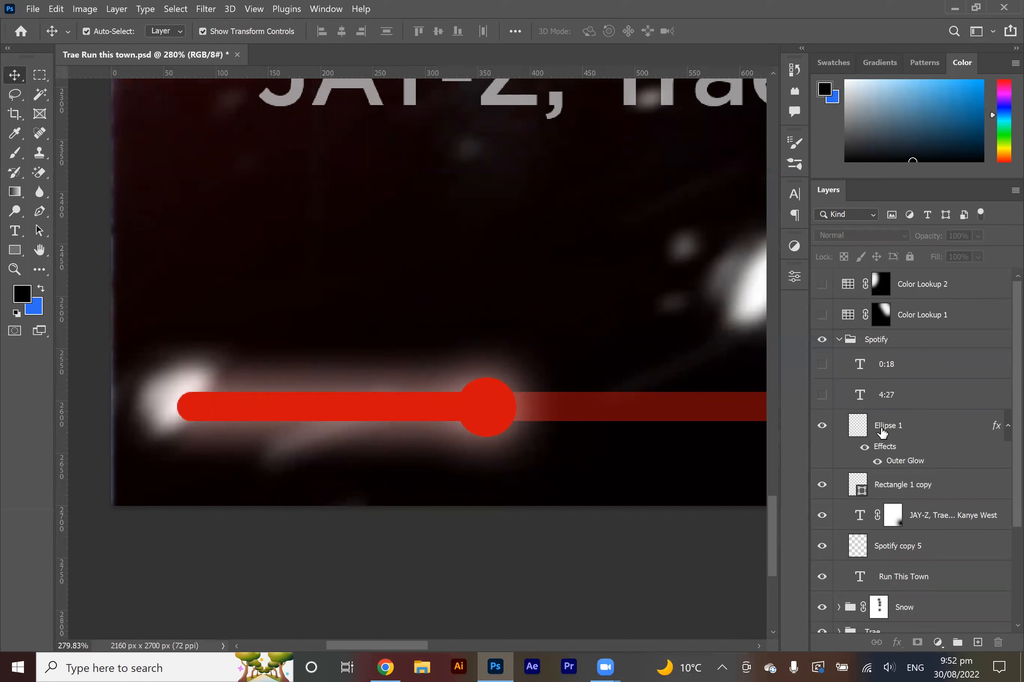
scroll(493, 406, "down", 10)
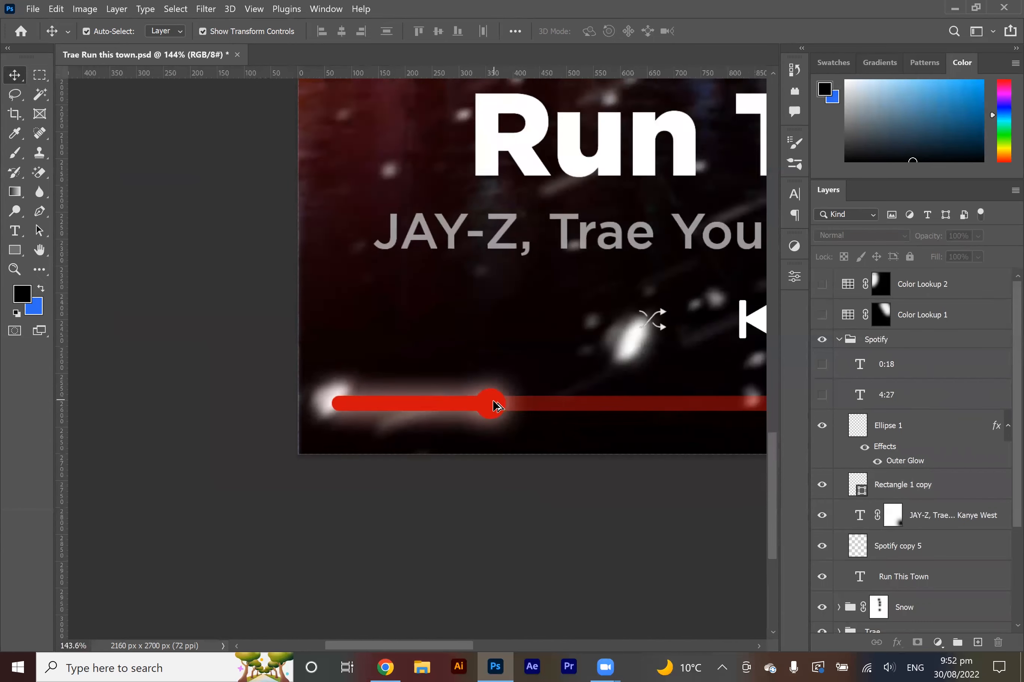
Show the 4:27 and 0:18 time text layers above the progress bar and collapse the Spotify group.
left_click(821, 395)
left_click(821, 364)
scroll(619, 375, "right", 3)
scroll(658, 387, "up", 3)
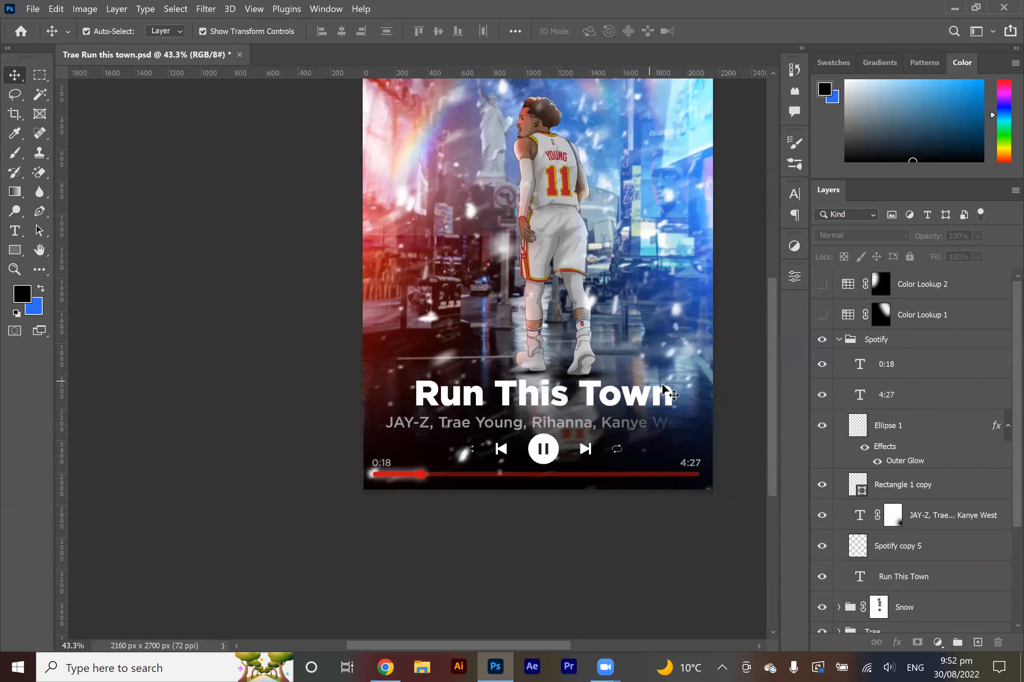
scroll(666, 386, "up", 3)
left_click(839, 341)
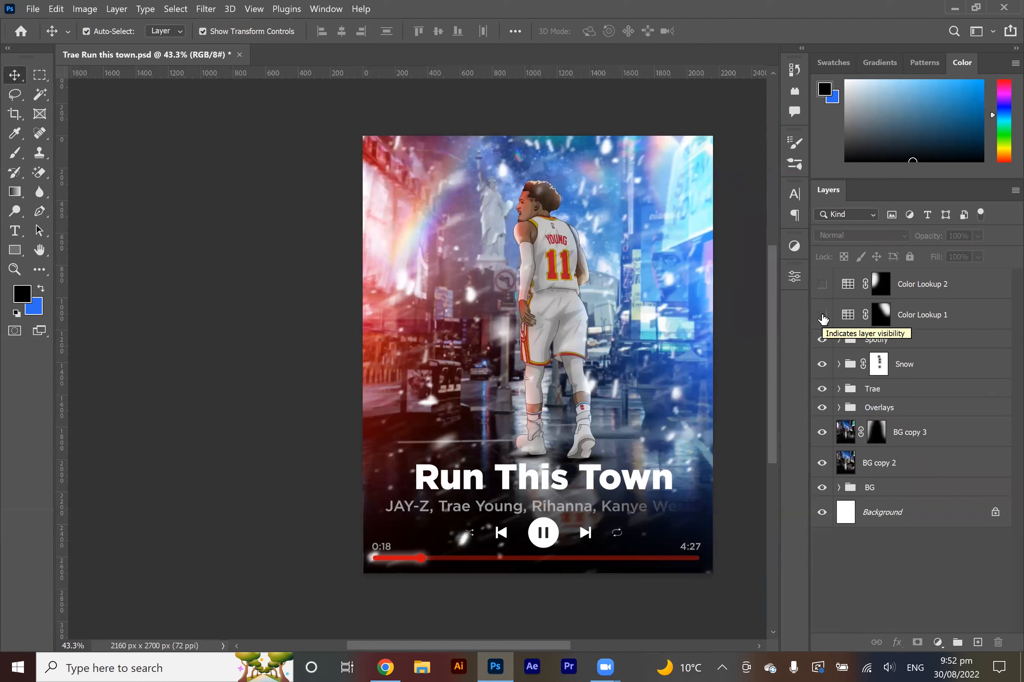
View the available adjustment types, including Color Lookup, and show the Color Lookup 1 and Color Lookup 2 layers.
left_click(794, 246)
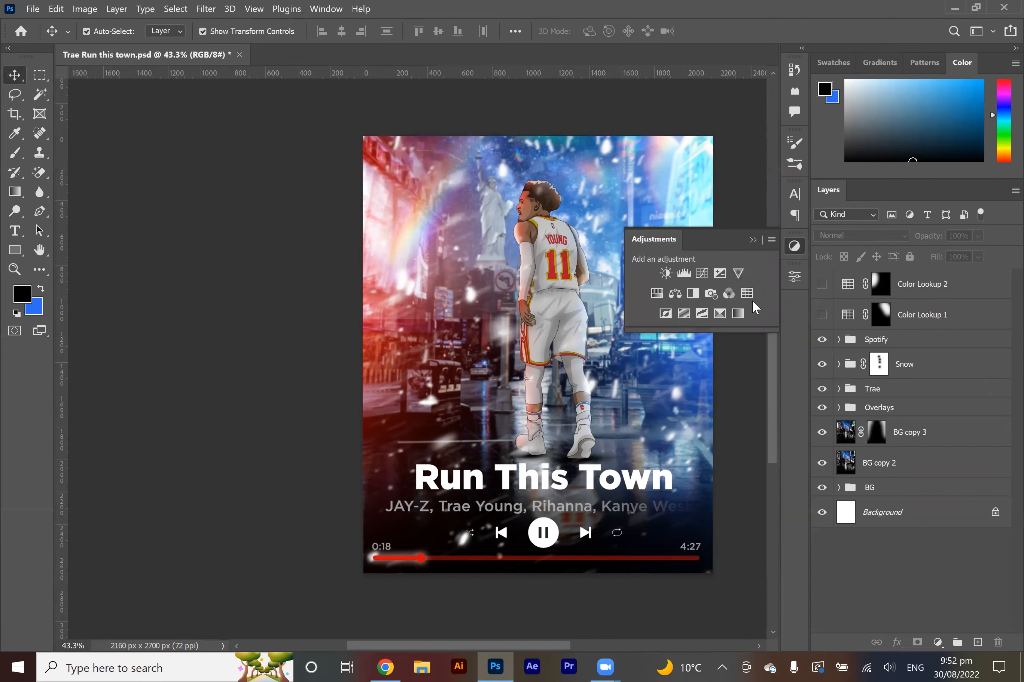
left_click(795, 245)
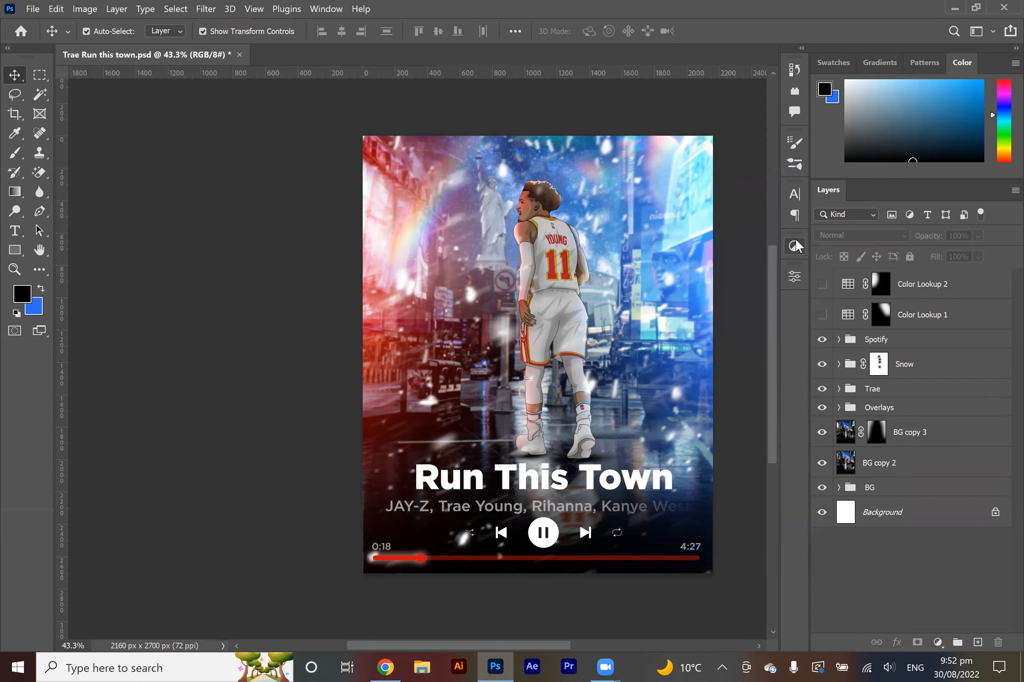
left_click(822, 315)
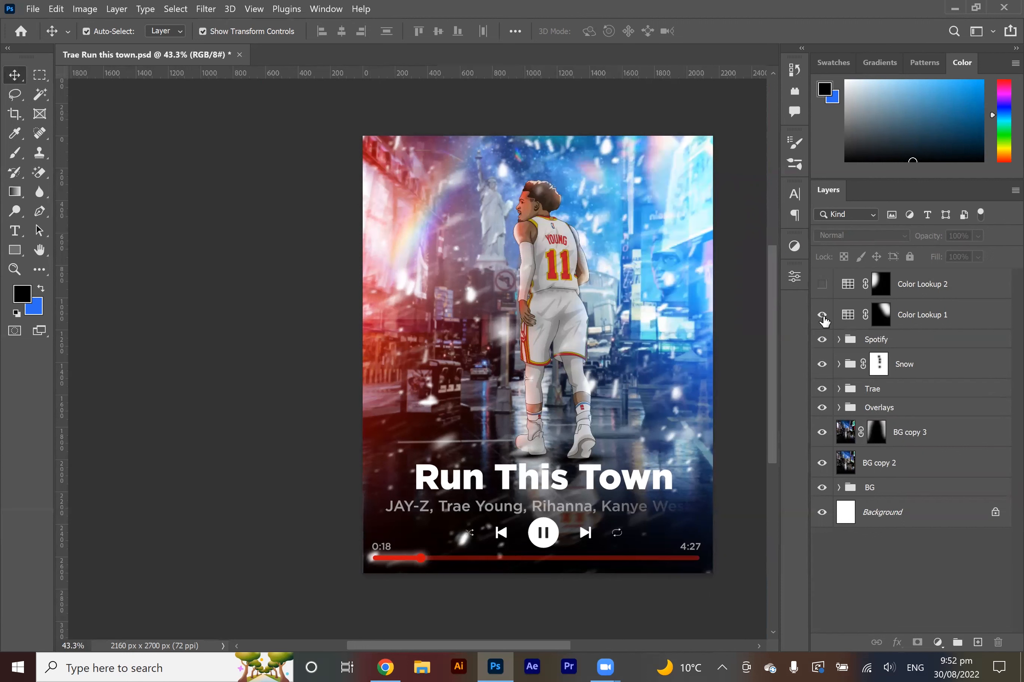
left_click(820, 285)
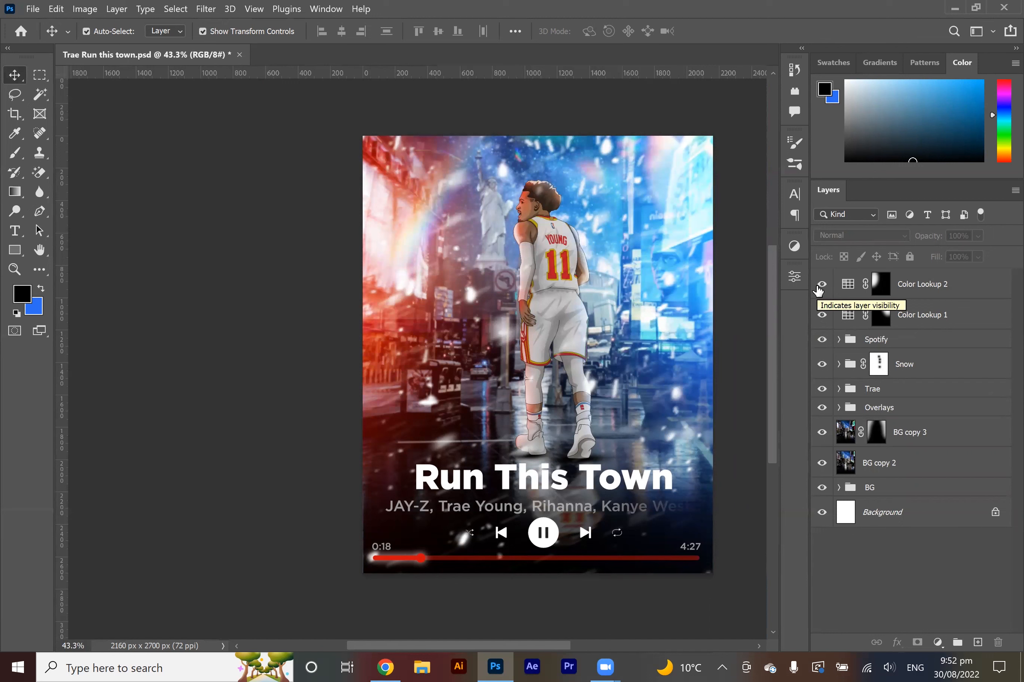